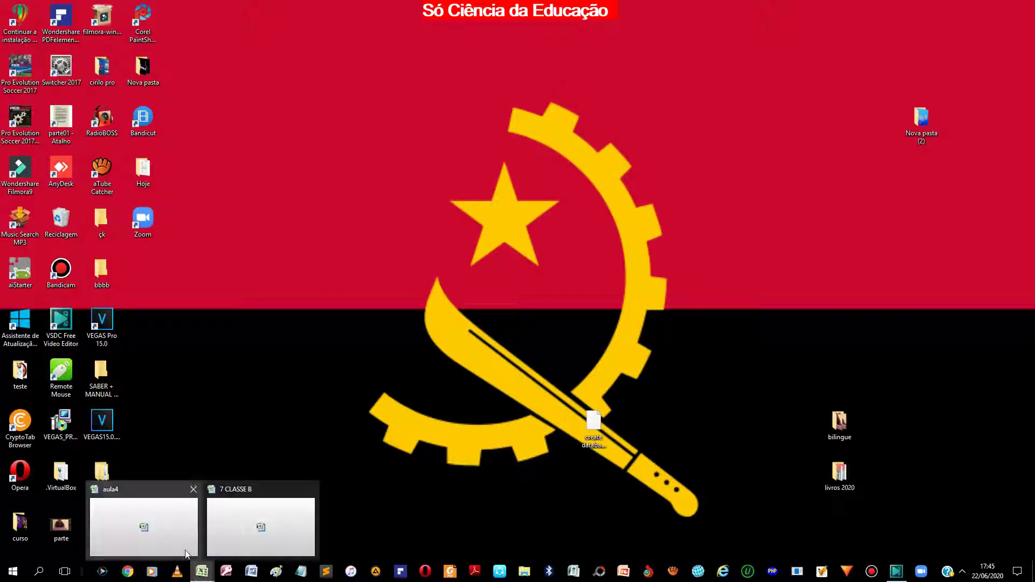
- Bring the aula4 workbook with the MINI PAUTA grade sheet to the front
click(170, 529)
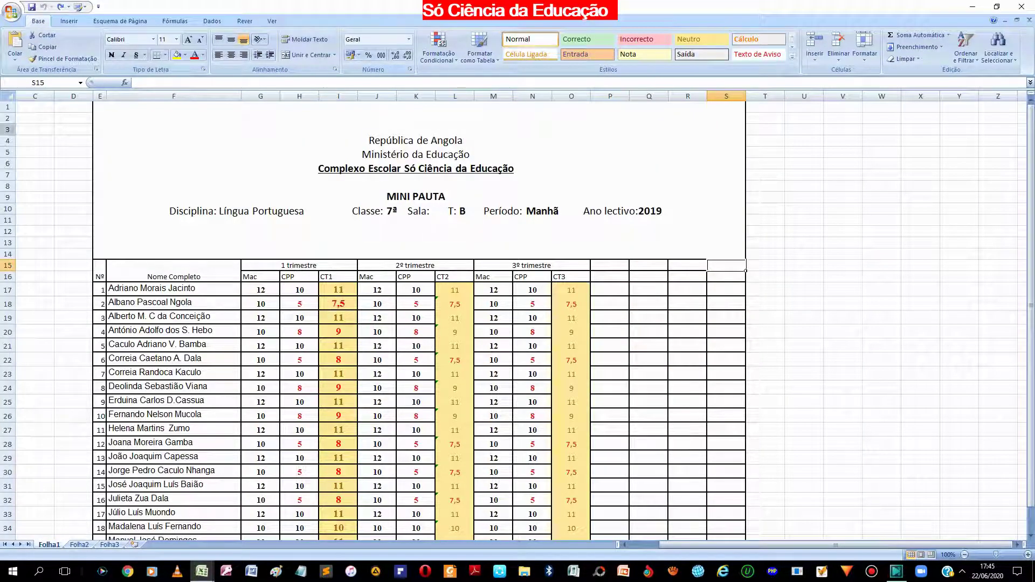
- Save a copy of the grade workbook as 'aula n4' in the EXCEL 2010 folder
click(11, 11)
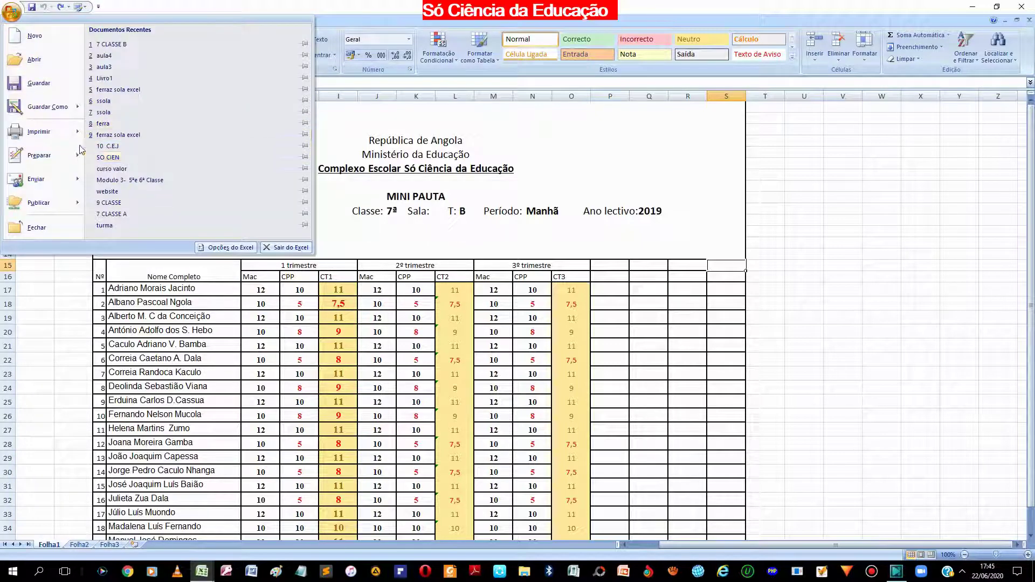
click(48, 107)
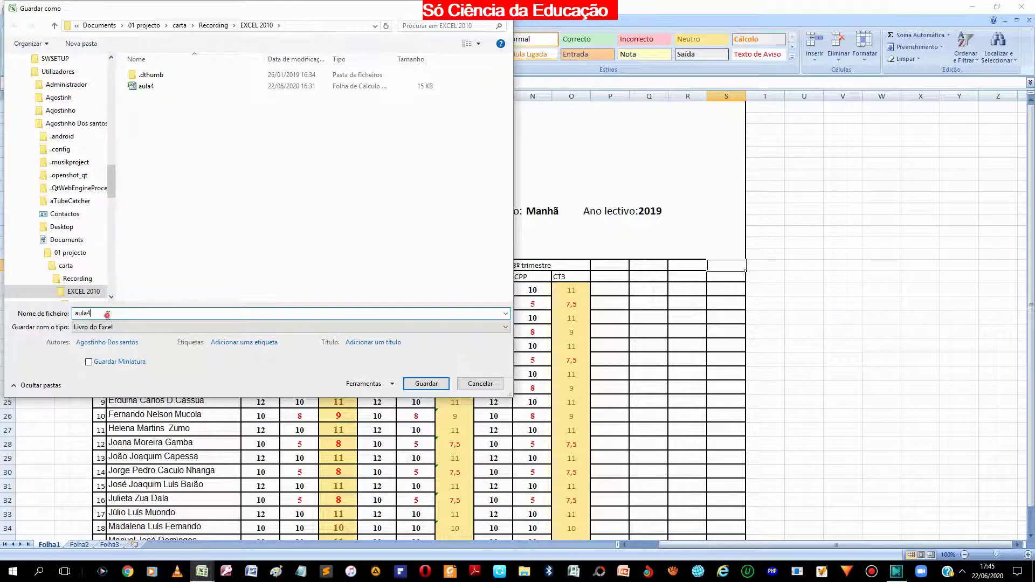
text(au)
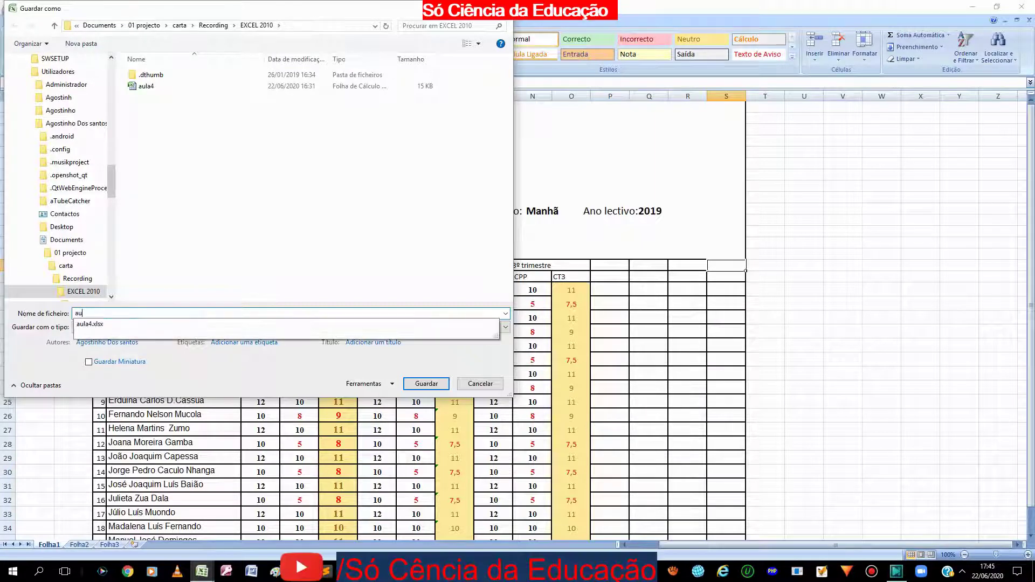
text(la n4)
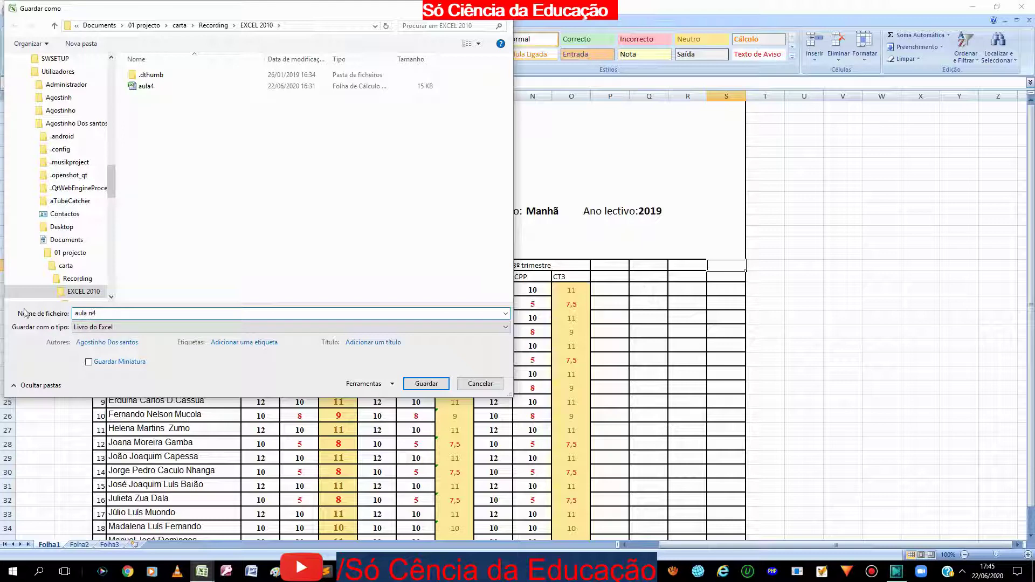
click(426, 383)
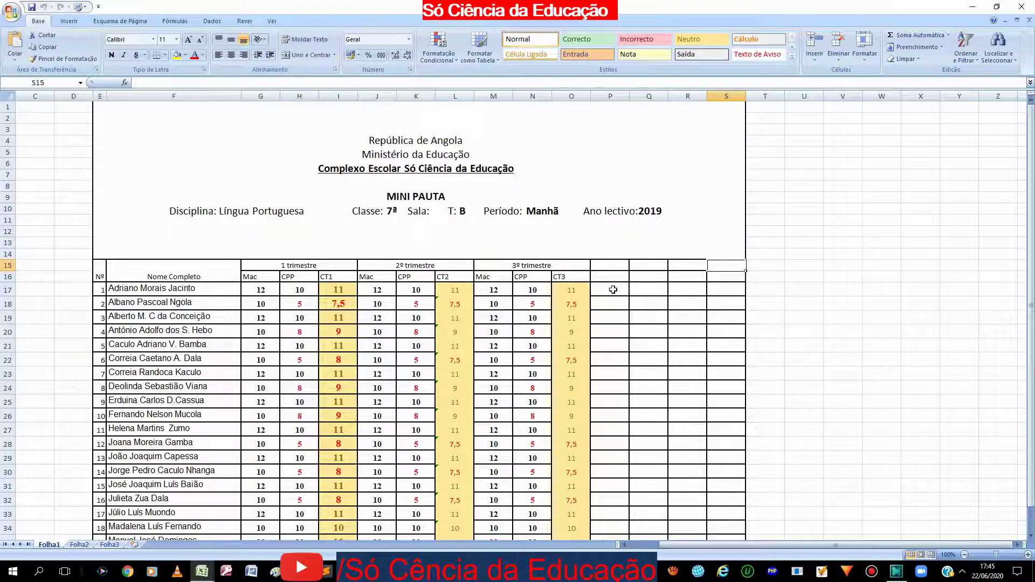
drag(604, 265, 603, 276)
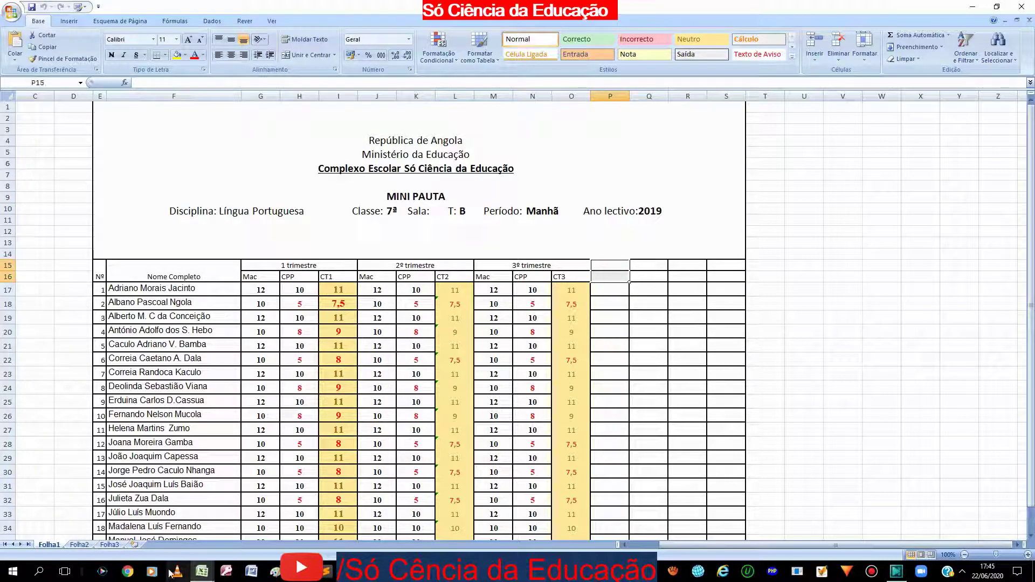
click(201, 572)
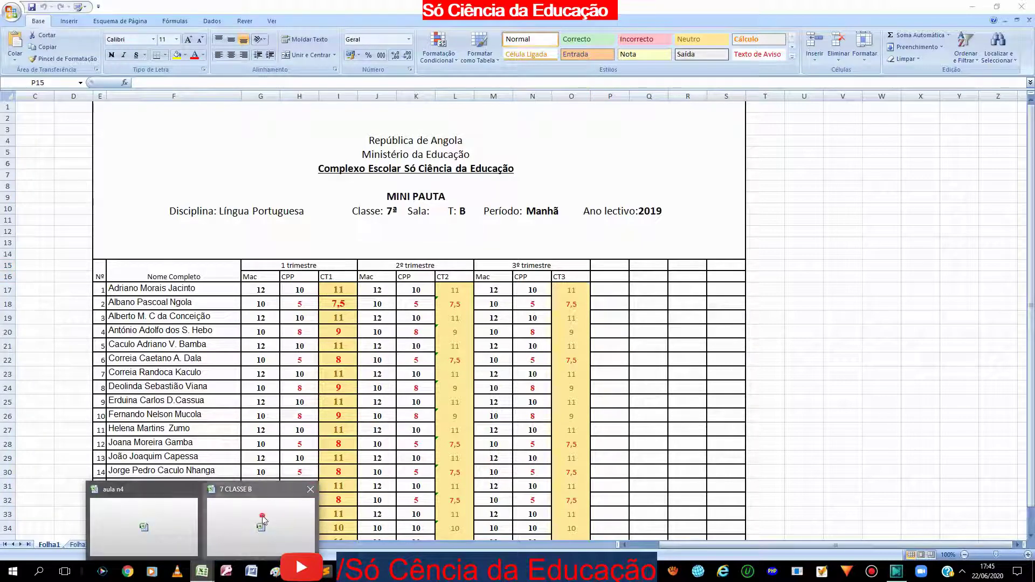
click(261, 520)
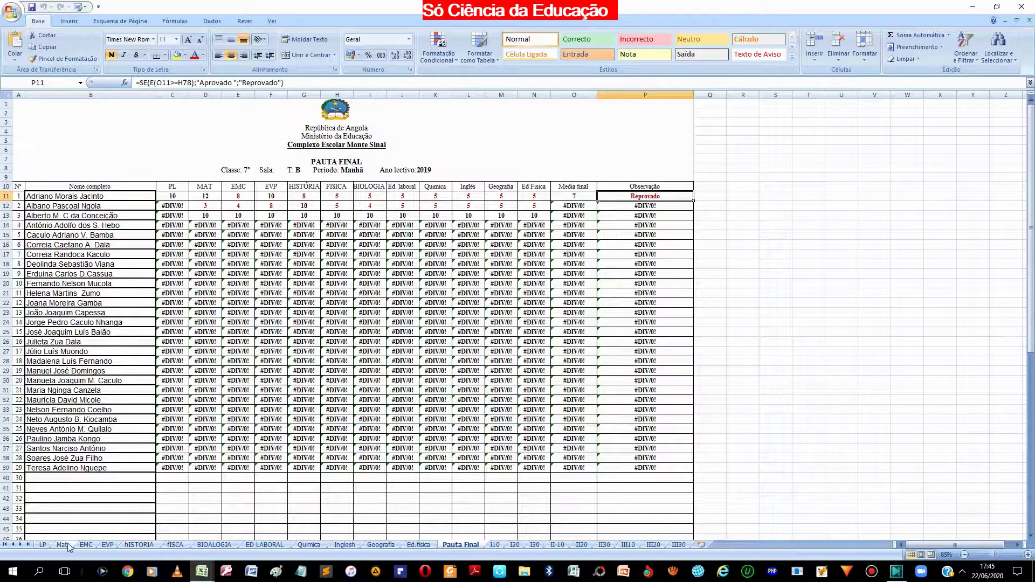
click(43, 544)
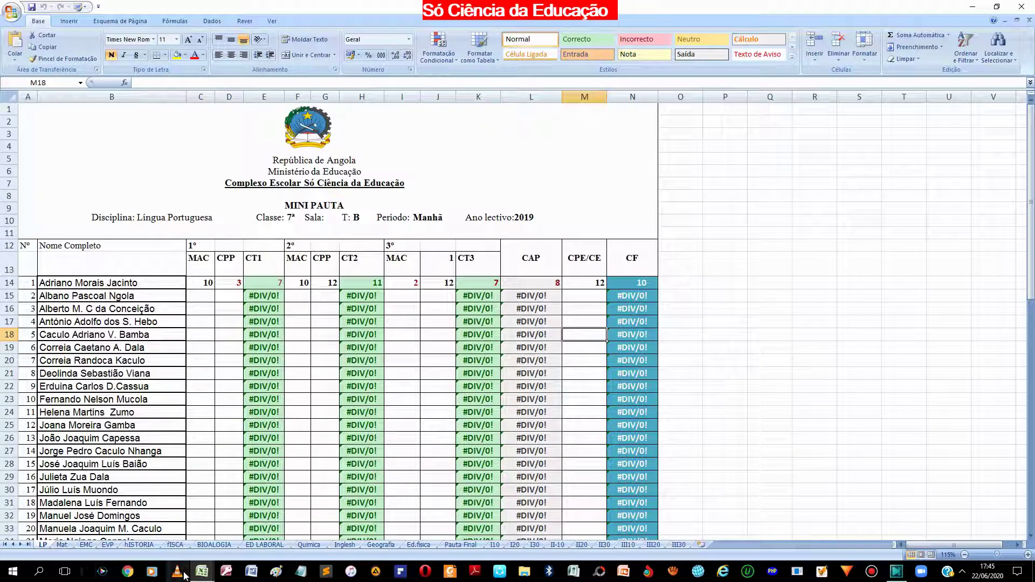
click(201, 571)
click(172, 534)
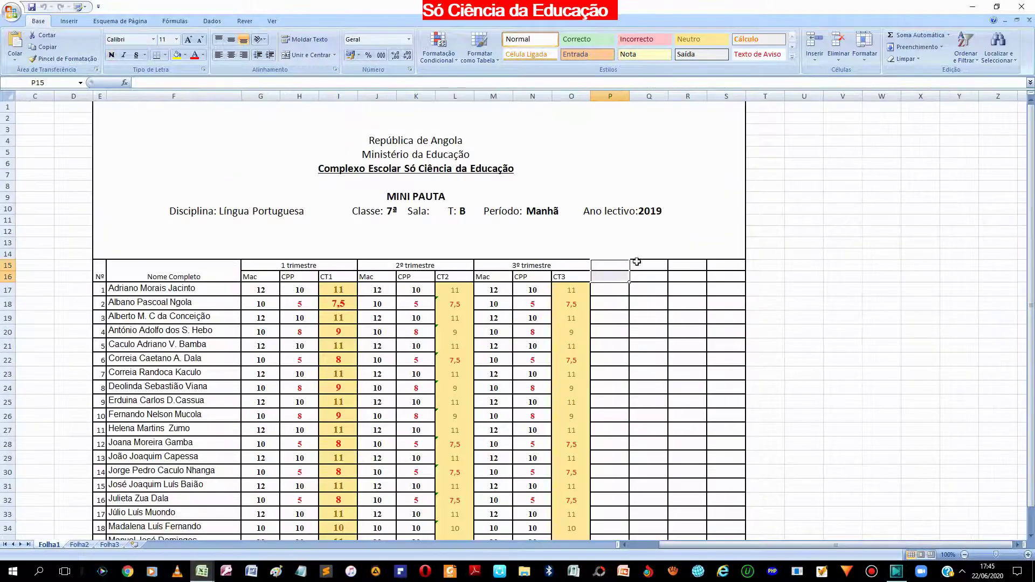
drag(606, 270, 604, 274)
- Merge P15:P16 into one centred header reading CAP
click(306, 55)
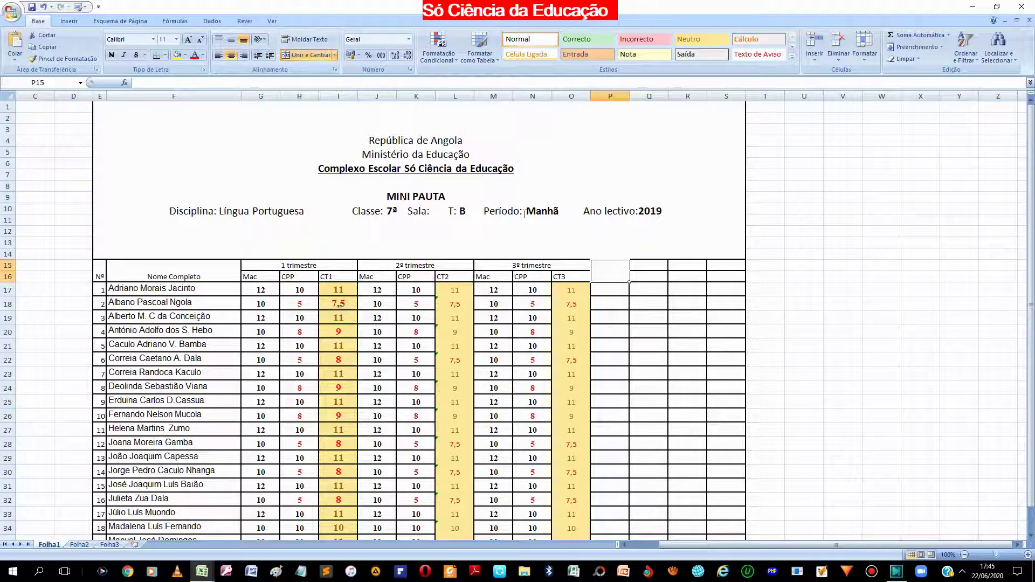
text(C)
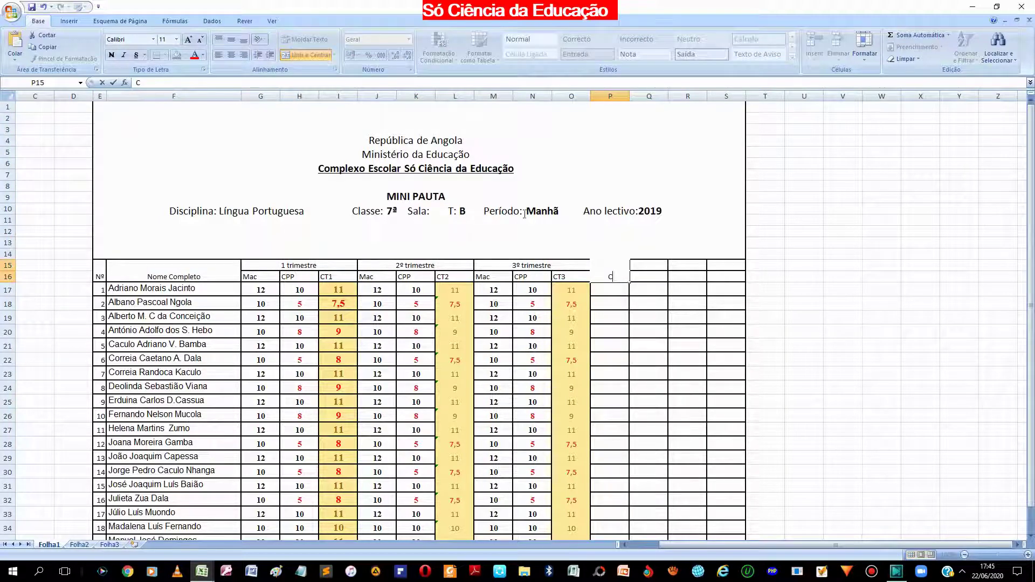
text(AO)
click(610, 290)
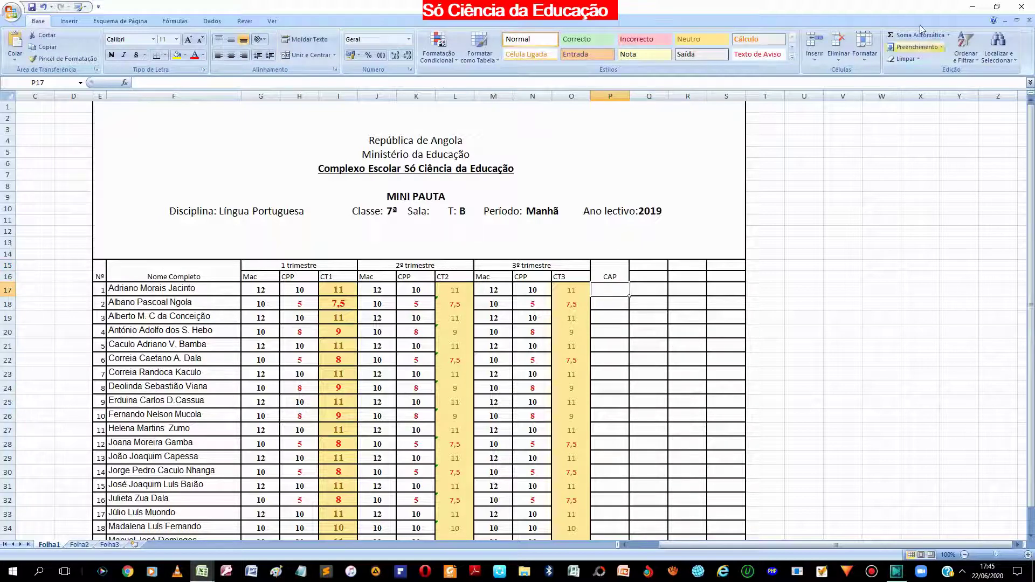
- Average the CT1, CT2 and CT3 marks in P17 with =MÉDIA(I17;L17;O17), giving 11
click(948, 35)
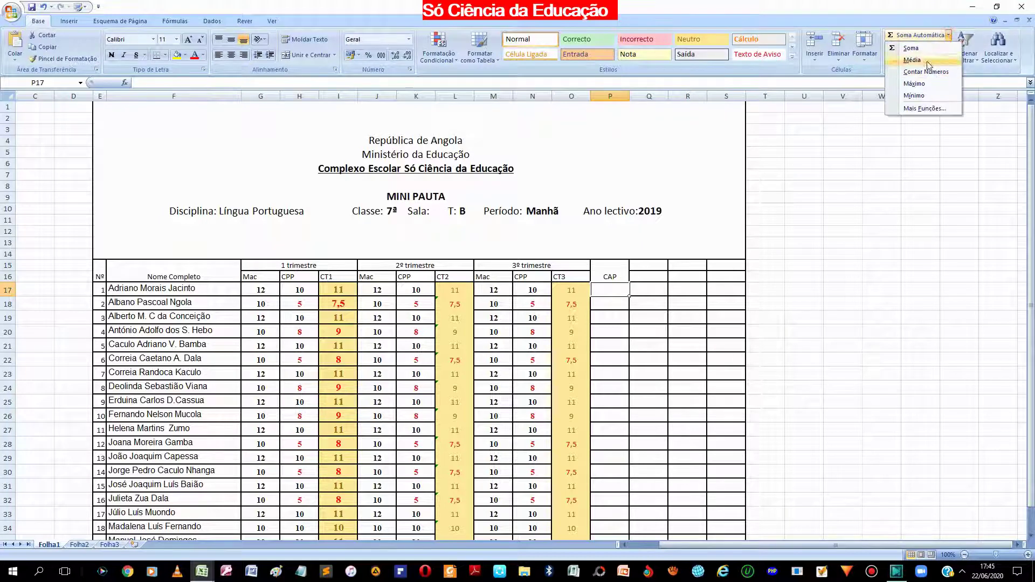
click(926, 60)
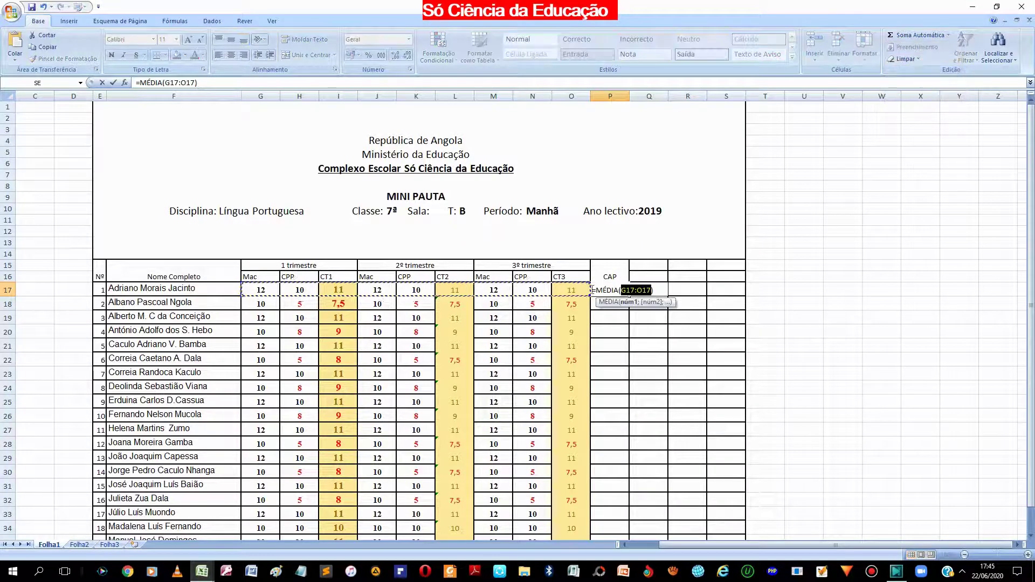
click(335, 305)
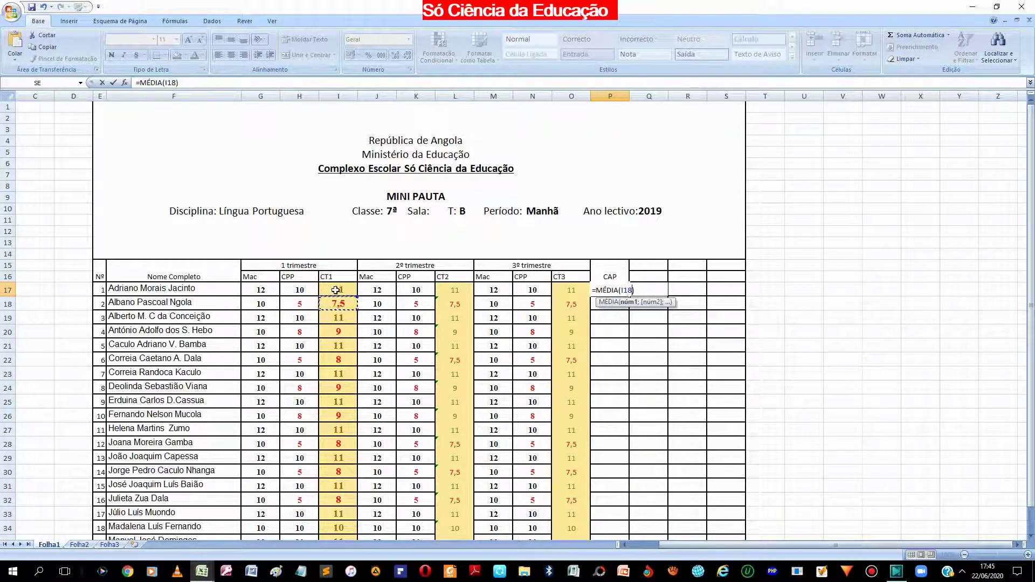
click(338, 289)
ctrl+click(457, 292)
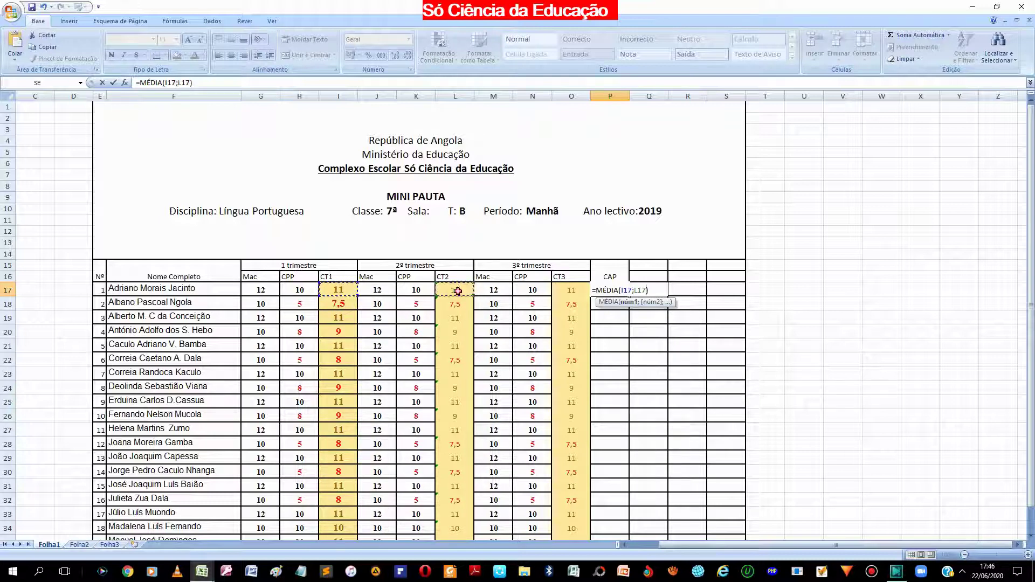
ctrl+click(576, 291)
key(Return)
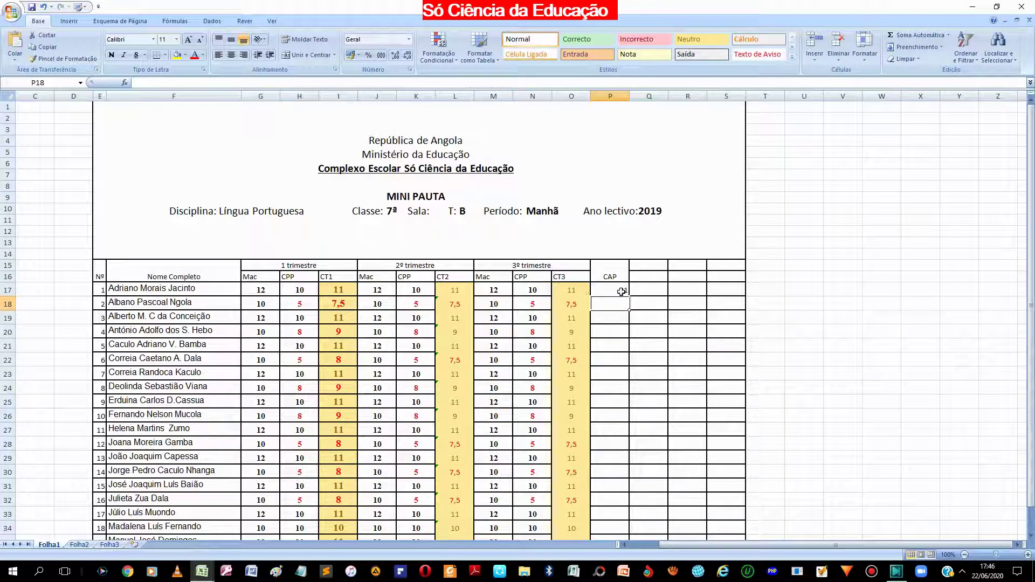
- Enter the average =MÉDIA(I18;L18;O18) in P18
click(948, 35)
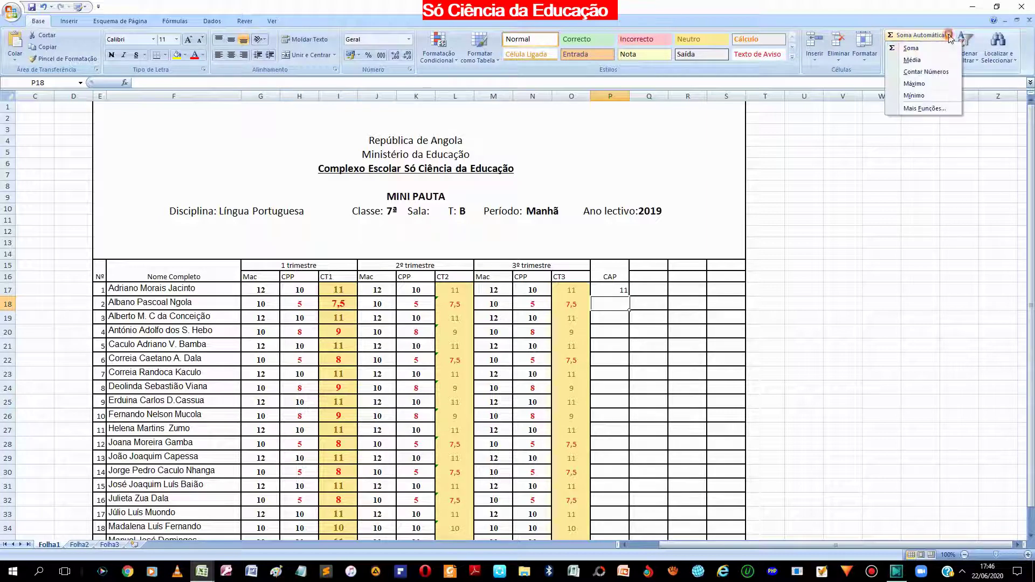
click(915, 60)
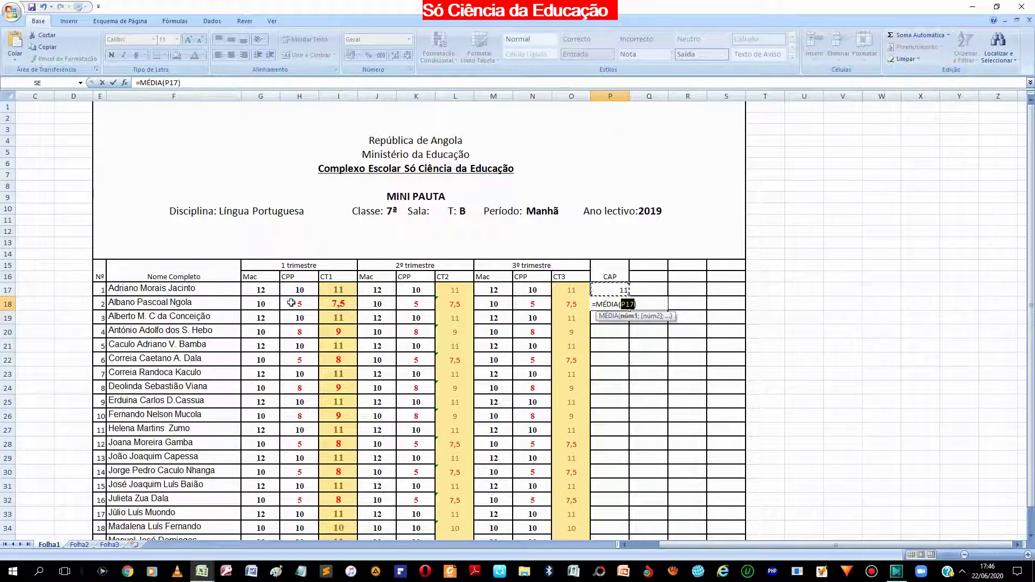
ctrl+click(337, 304)
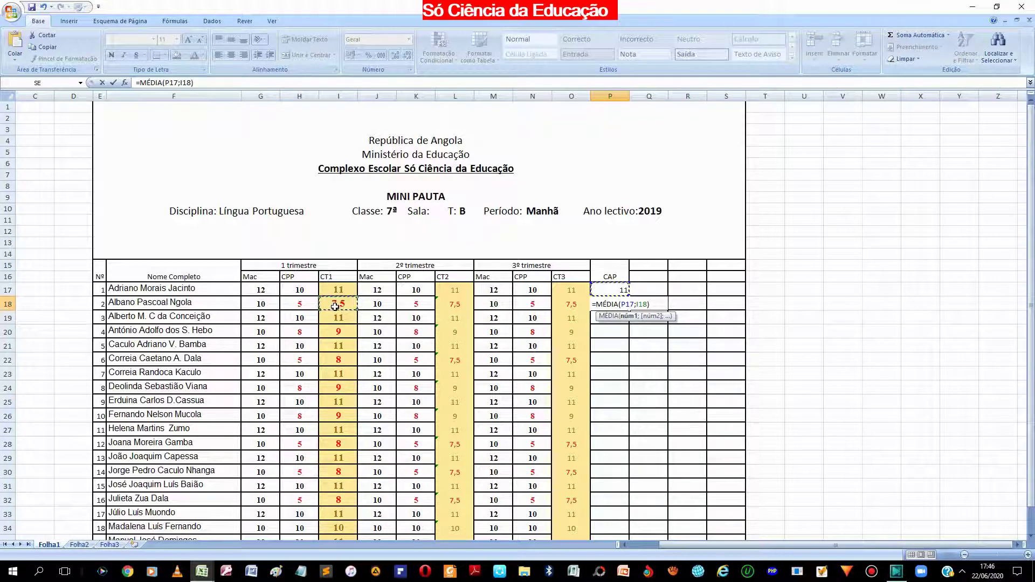
click(336, 305)
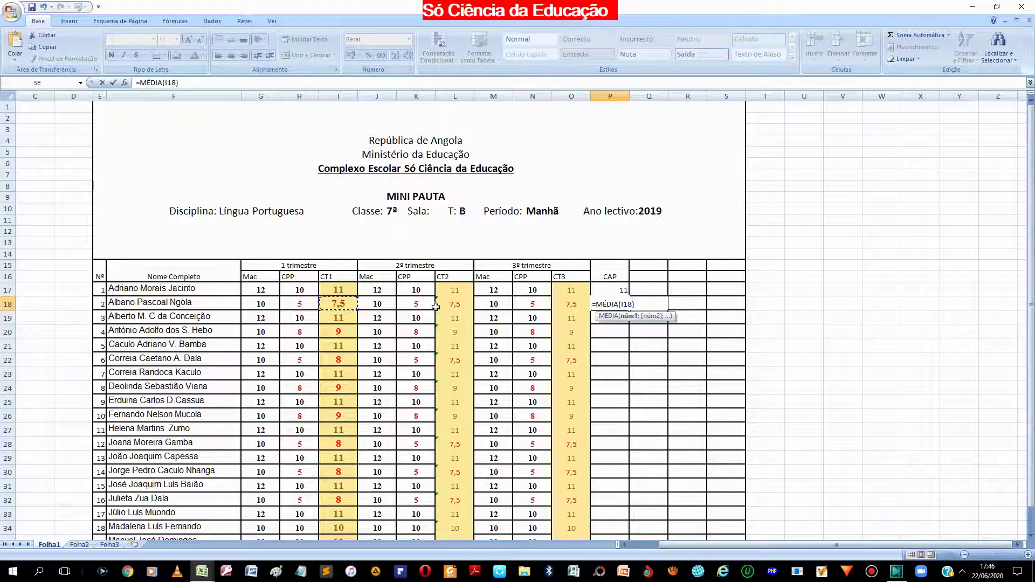
ctrl+click(454, 304)
ctrl+click(567, 304)
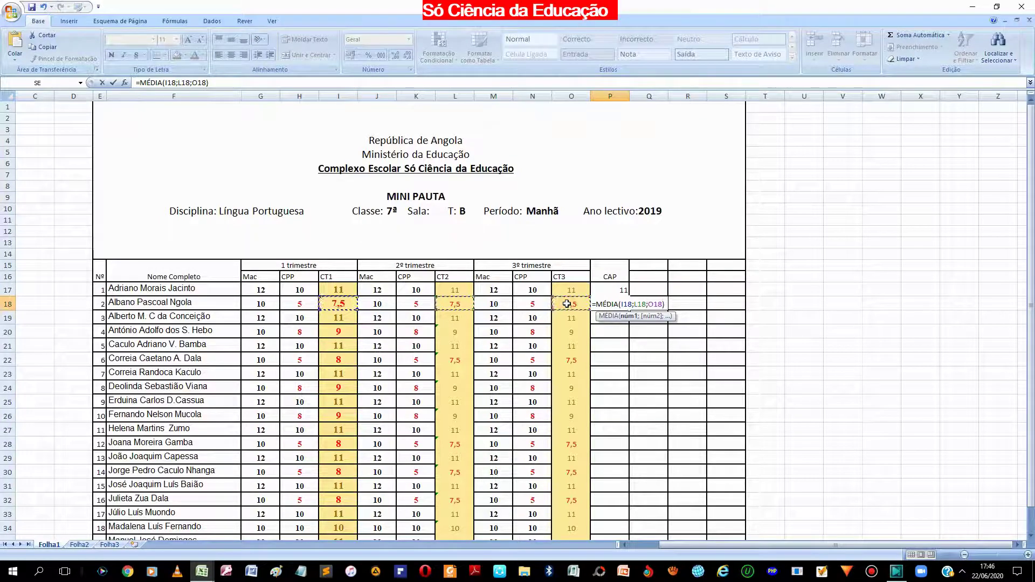
key(Return)
- Fill the P17:P18 average formulas down the CAP column to row 36
drag(605, 286, 629, 552)
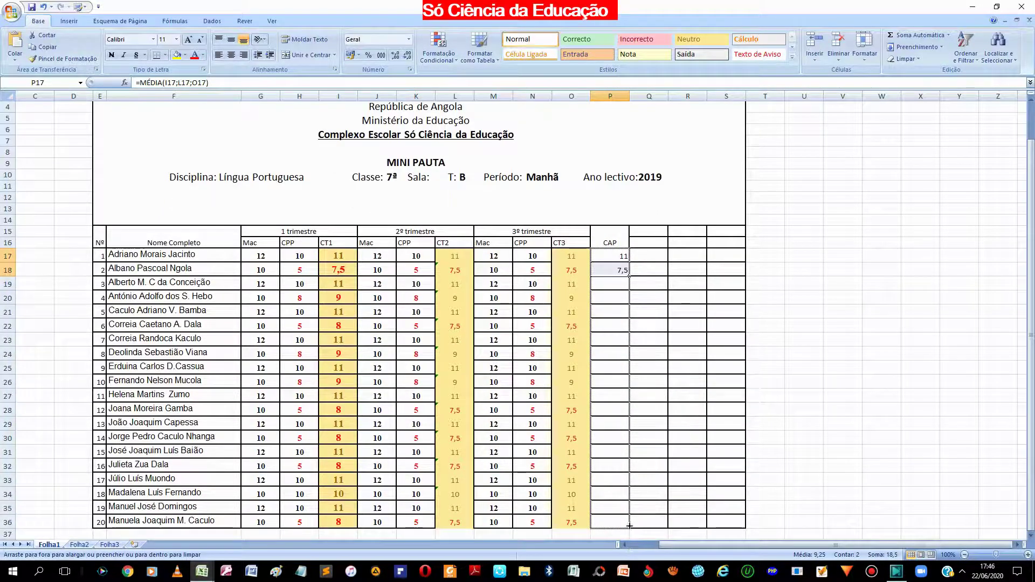
drag(628, 552, 630, 525)
click(780, 410)
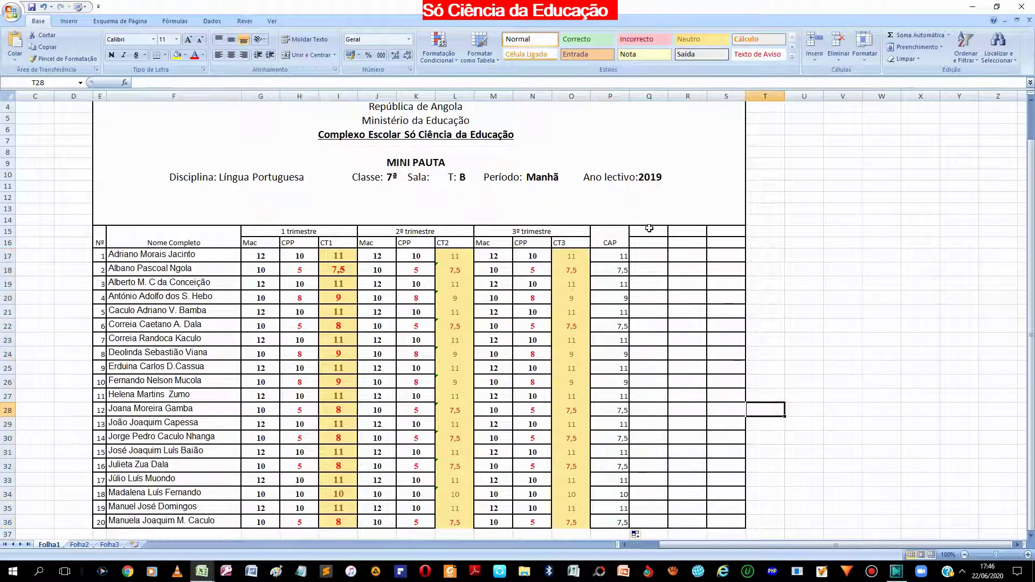
drag(648, 231, 649, 243)
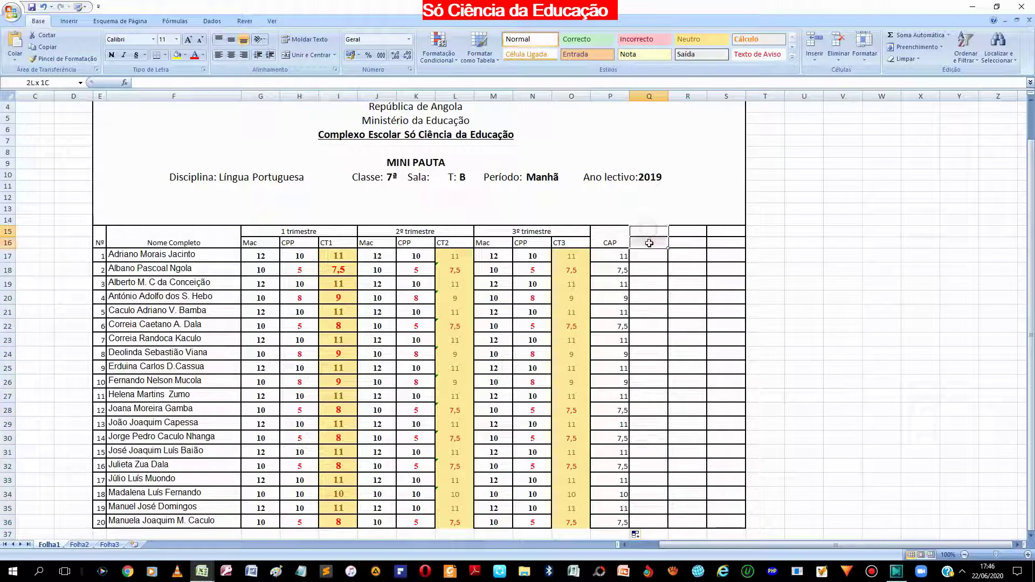
- Merge Q15:Q16 into one header cell and switch to the workbook with the filled grades
click(305, 54)
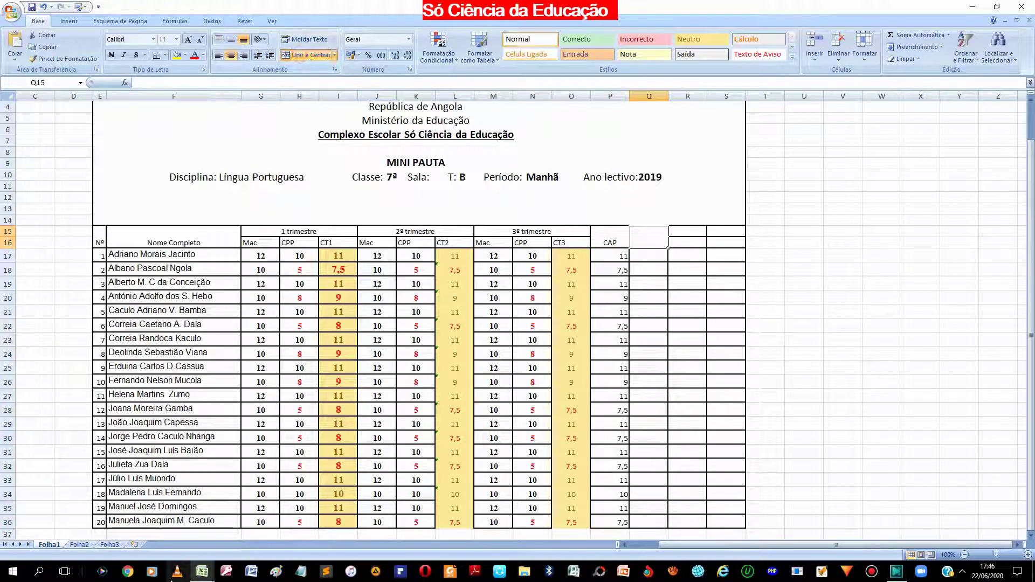
mouse_move(202, 572)
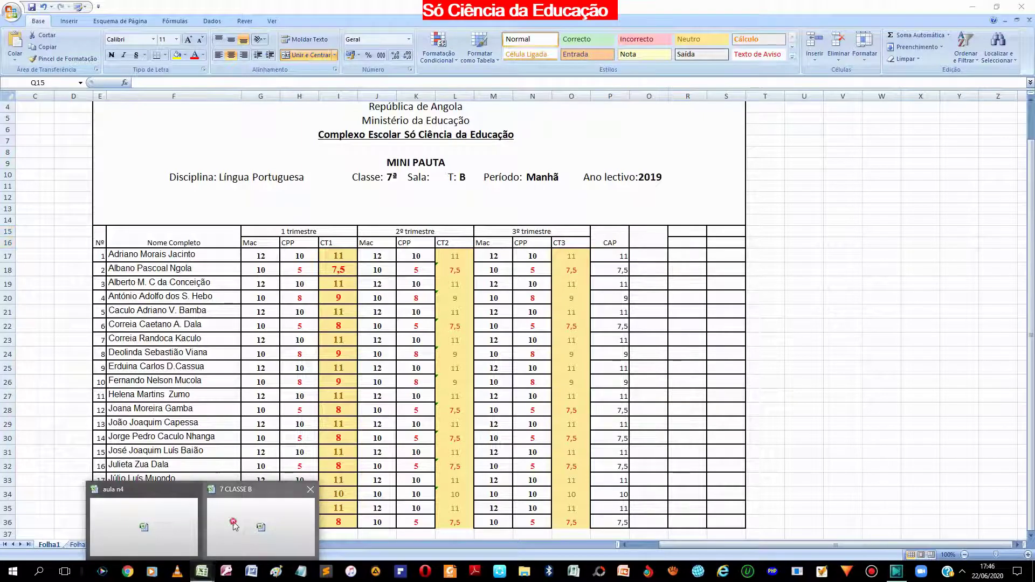
click(261, 523)
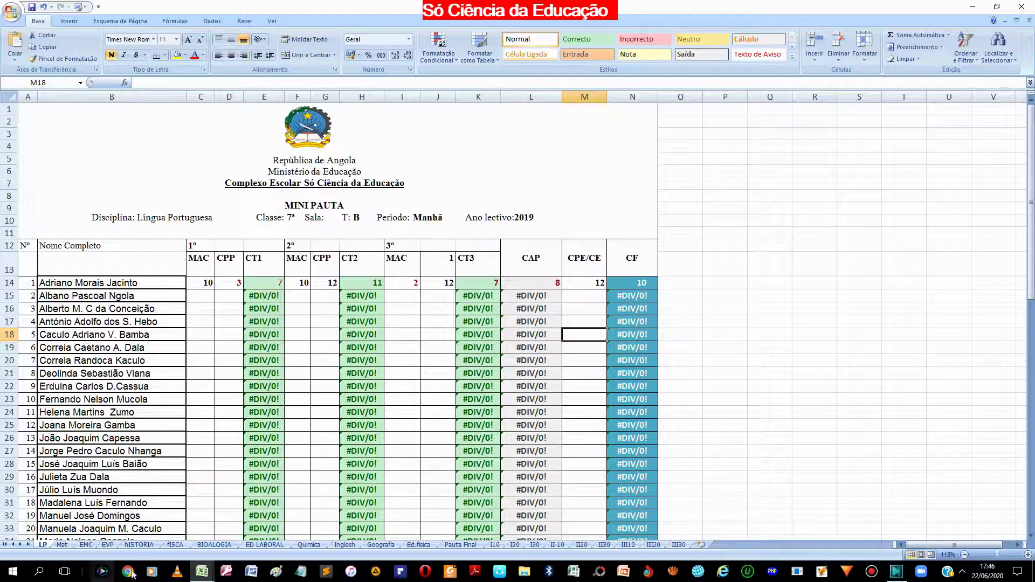
mouse_move(201, 571)
click(243, 517)
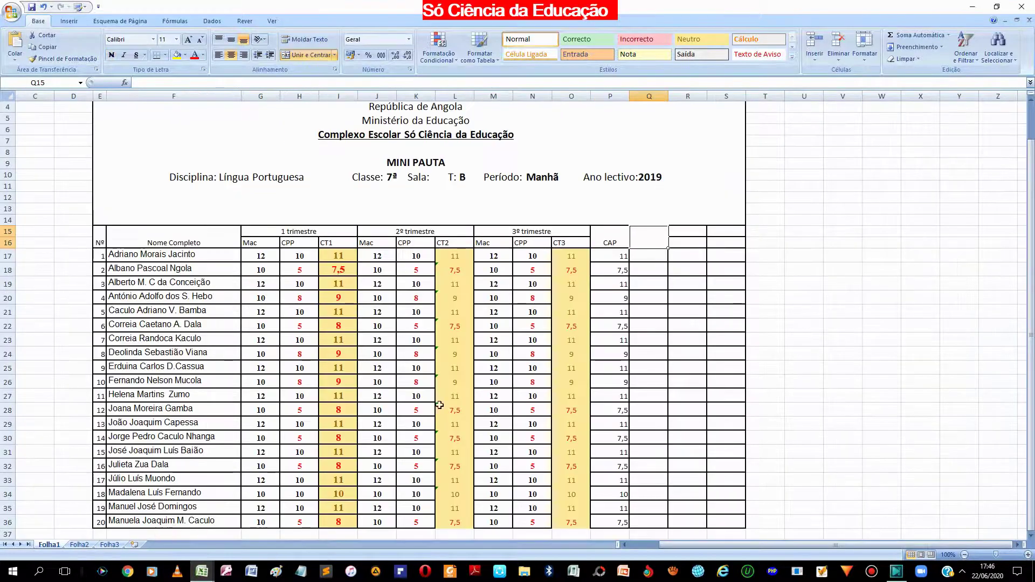
- Enter CE as the merged header after CAP
double_click(659, 240)
text(CE)
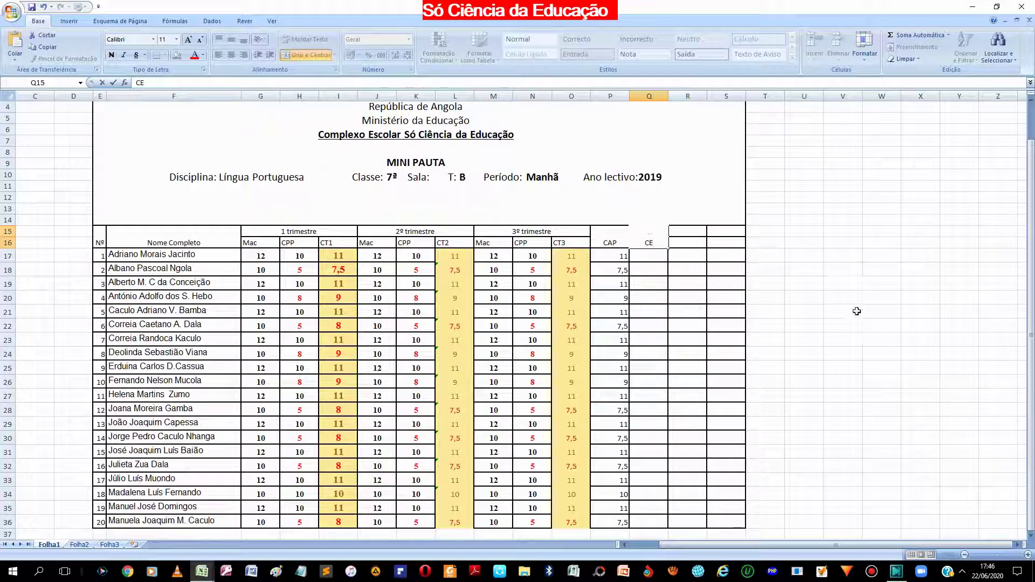
click(935, 332)
click(646, 259)
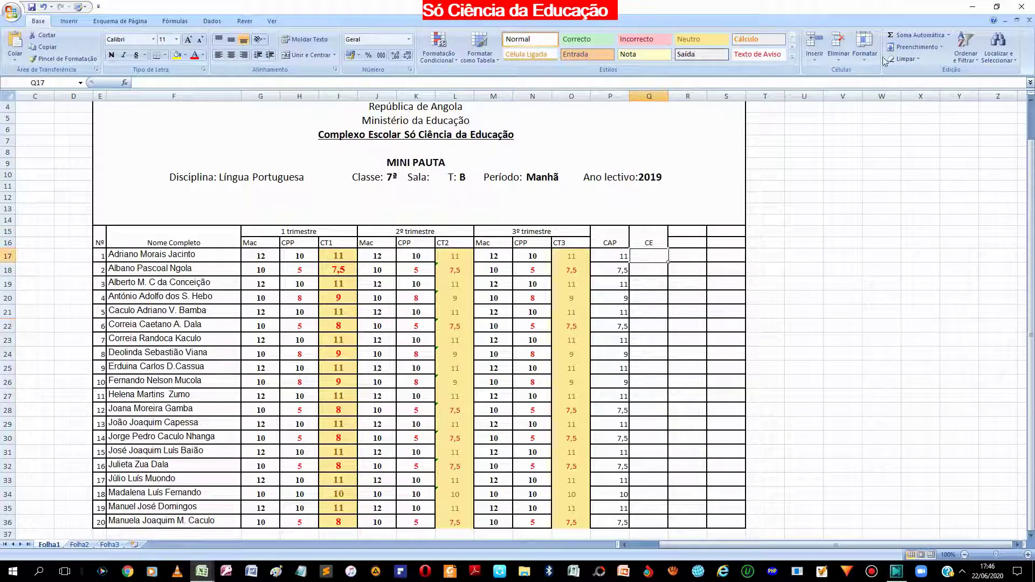
- Start an average formula in Q17, then cancel it, leaving the cell empty
click(948, 36)
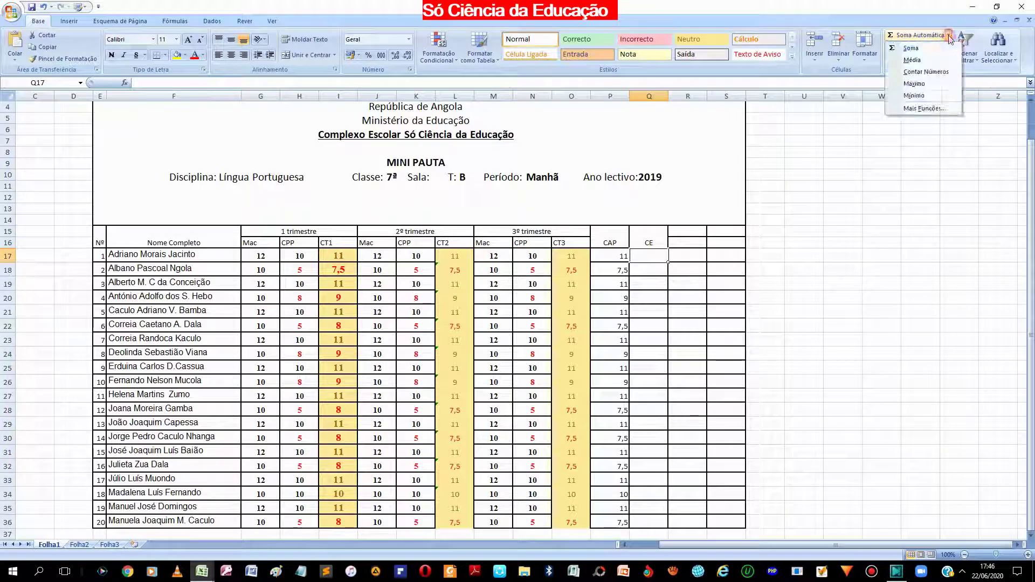
click(925, 60)
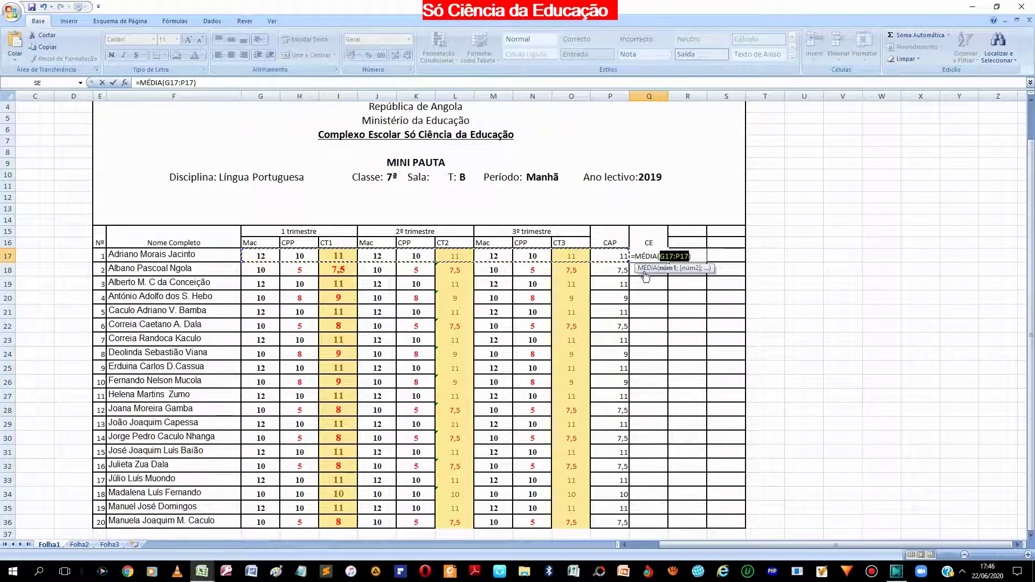
key(BackSpace)
key(BackSpace)
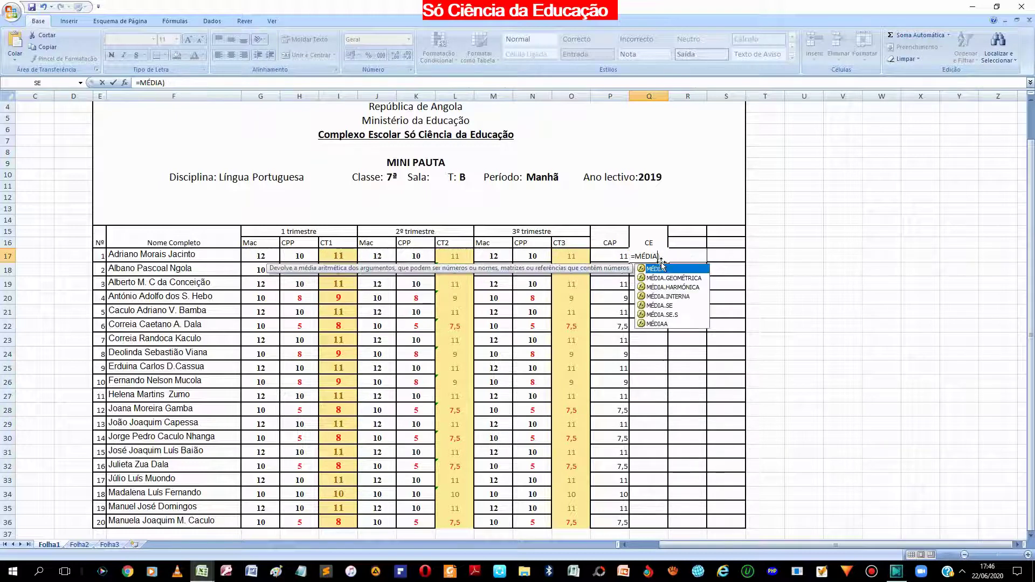
key(BackSpace)
key(BackSpace)
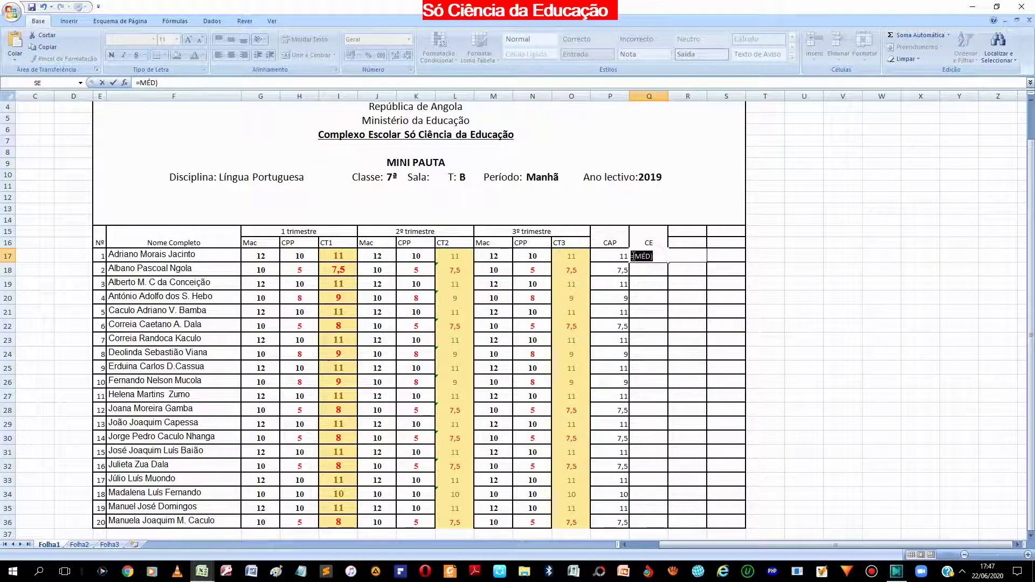
key(Escape)
- Centre the CE header vertically in its merged cell
click(656, 237)
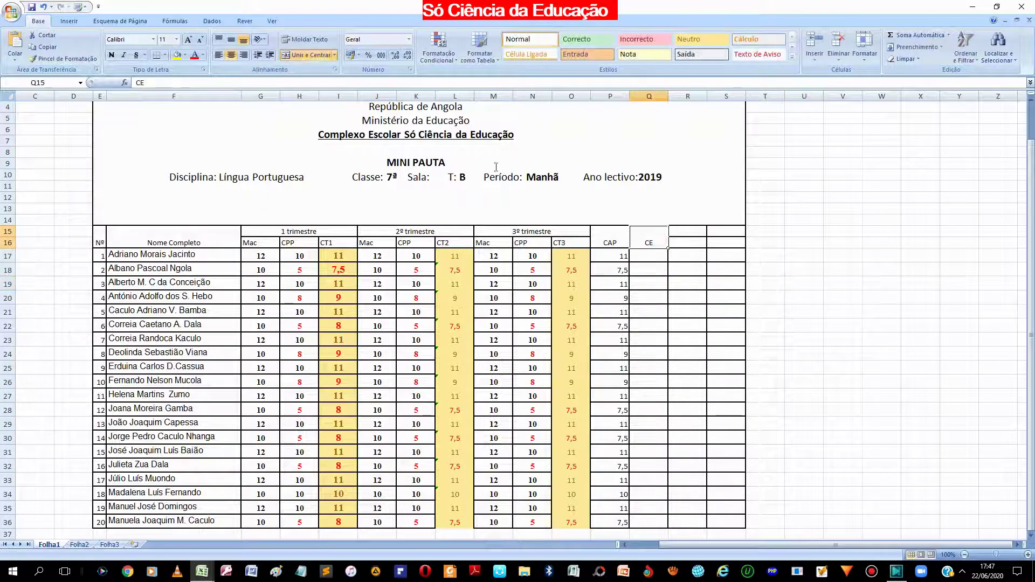
click(231, 40)
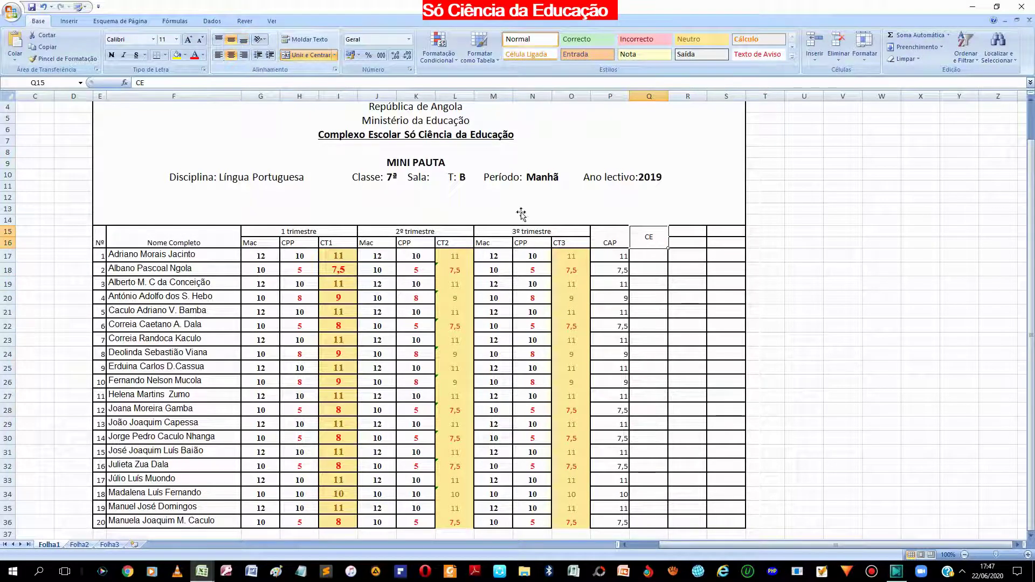
click(736, 327)
- Merge R15:R16 into a header reading CF, next to CE
drag(685, 231, 686, 243)
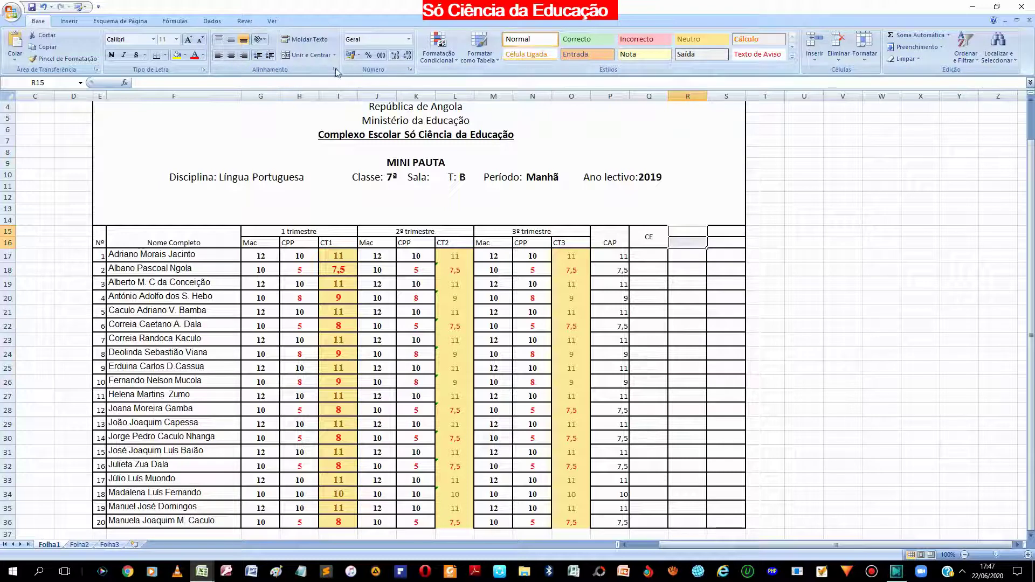
click(305, 55)
double_click(692, 239)
text(CF)
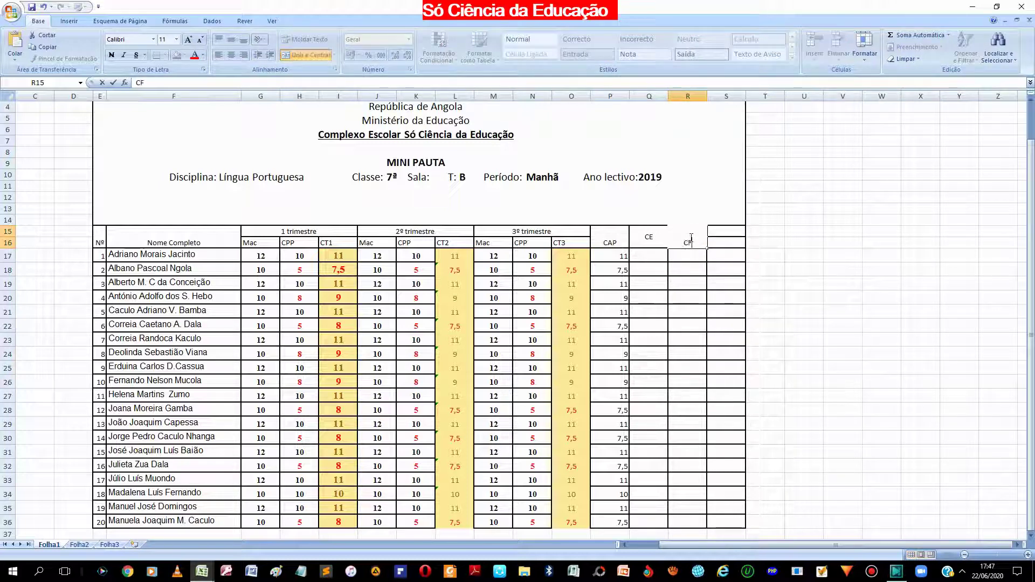
click(758, 286)
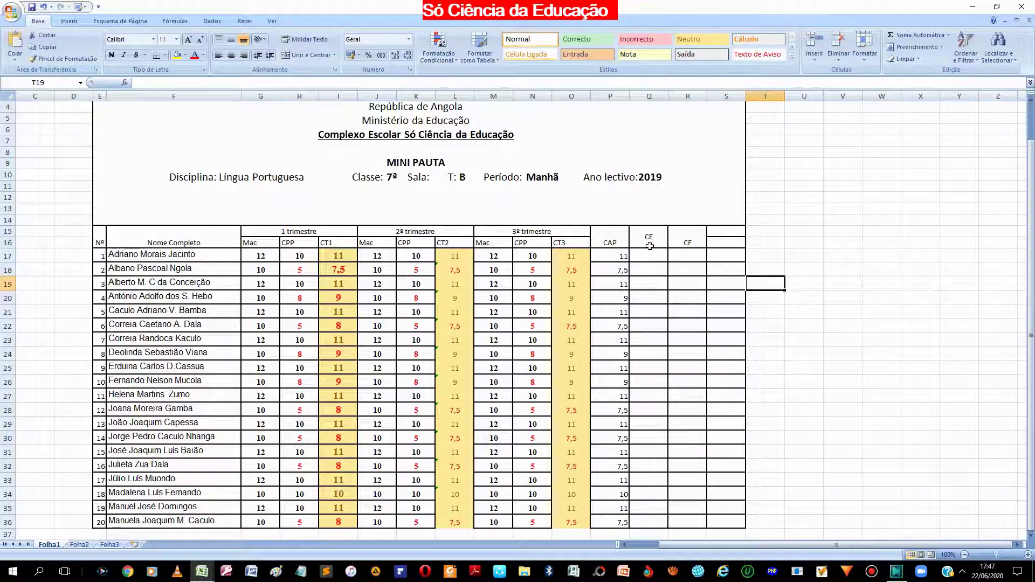
click(685, 255)
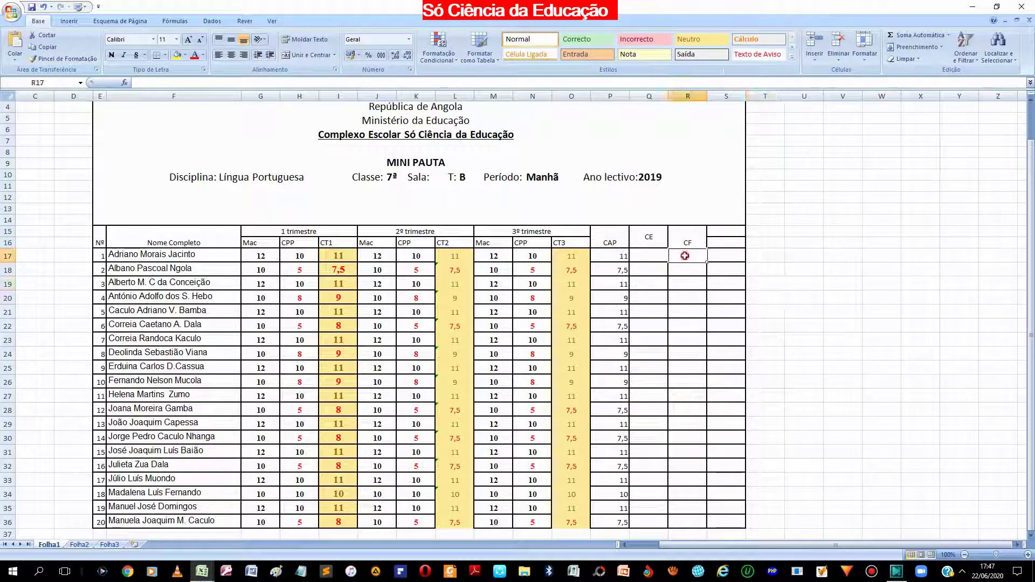
click(947, 35)
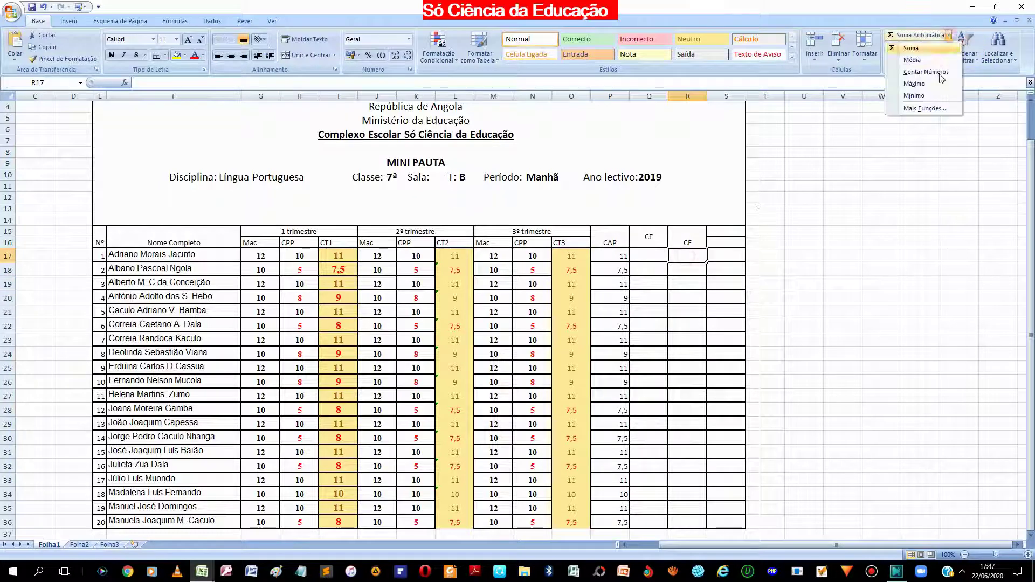
- Average CAP and CE in R17 and R18 with =MÉDIA(P17;Q17) and =MÉDIA(P18;Q18)
click(911, 61)
click(675, 310)
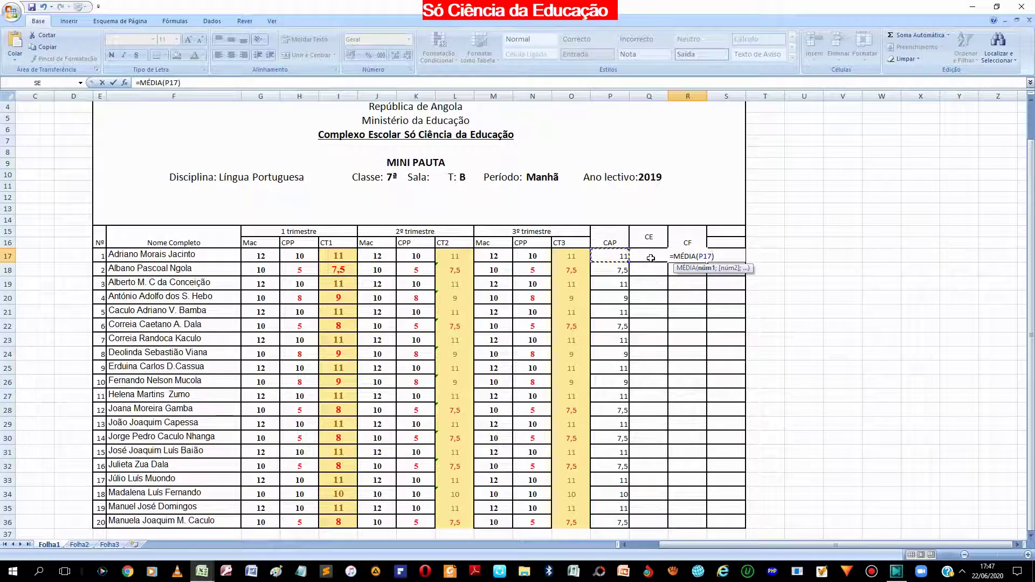
drag(618, 256, 650, 258)
key(Return)
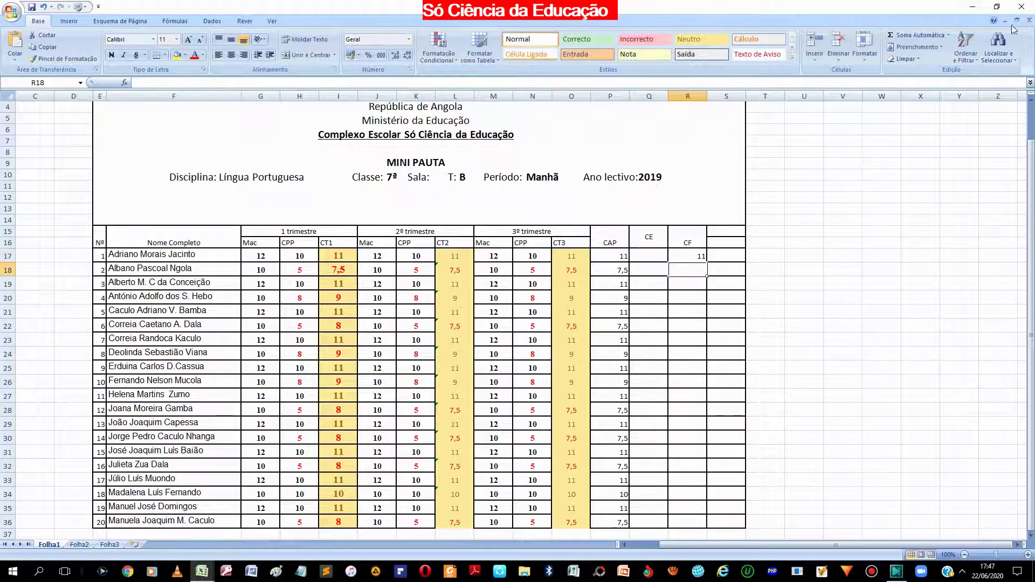
click(948, 35)
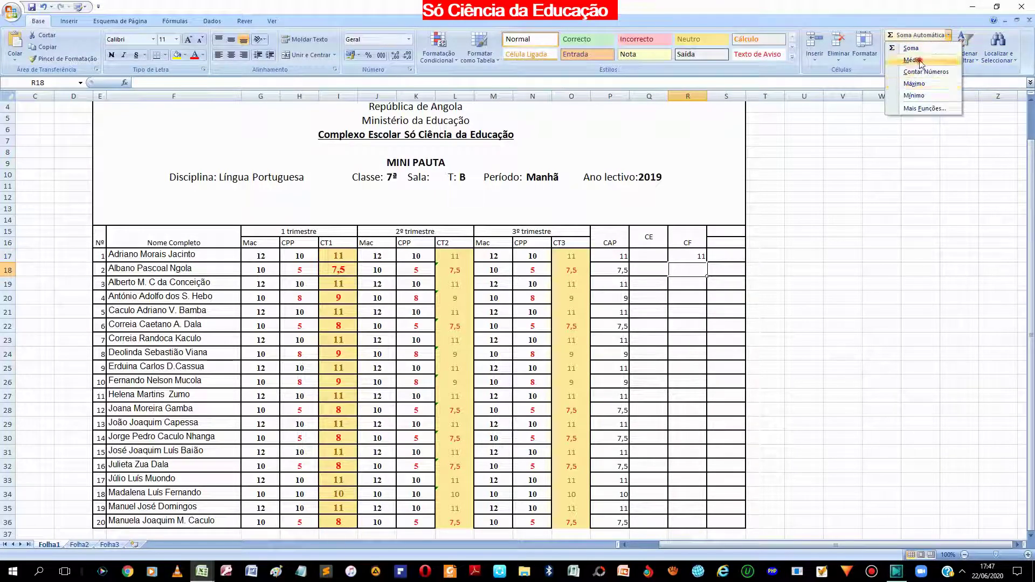
click(912, 60)
ctrl+click(611, 274)
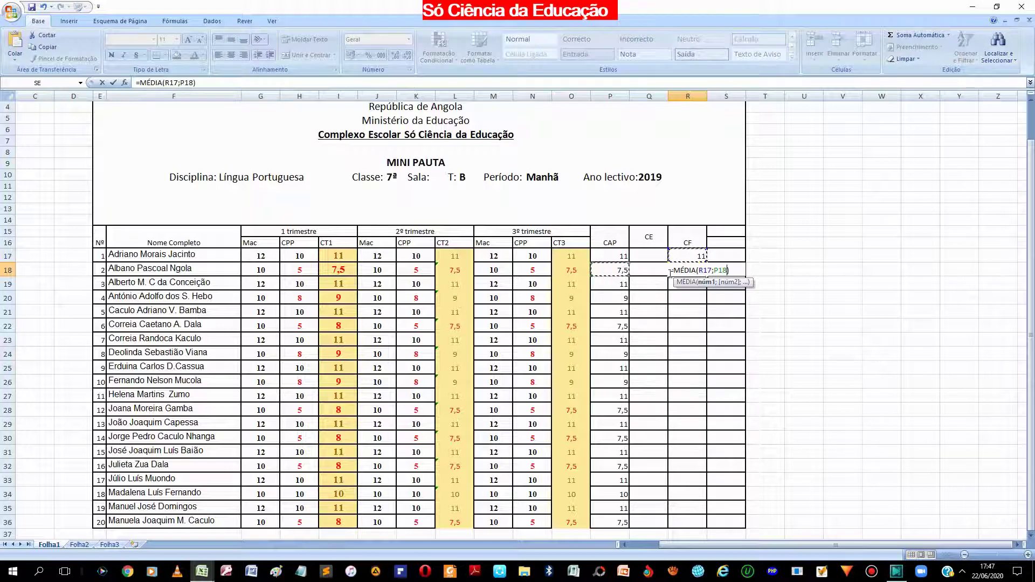
key(BackSpace)
key(BackSpace)
key(BackSpace)
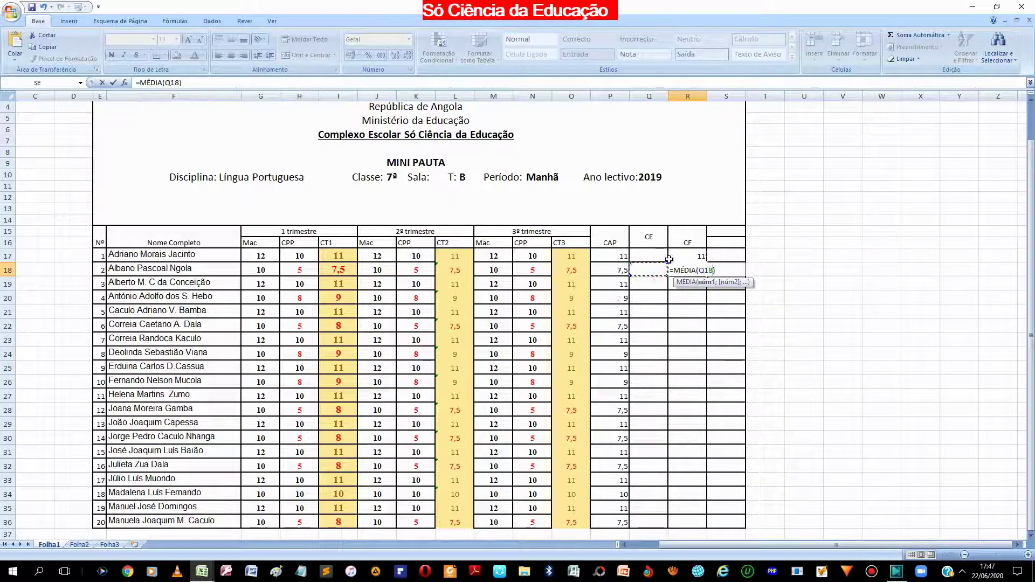
click(611, 271)
ctrl+click(650, 272)
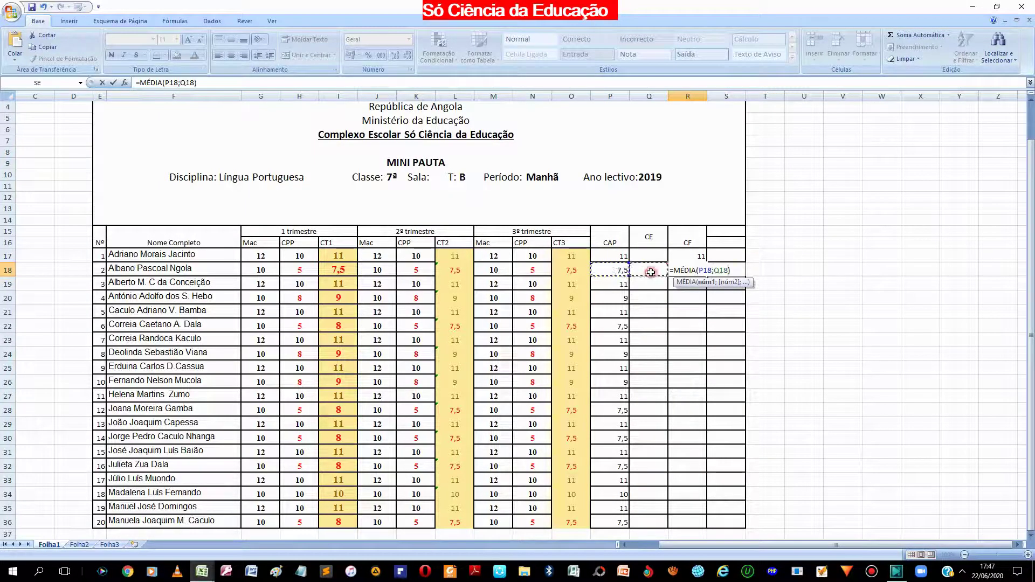
key(Return)
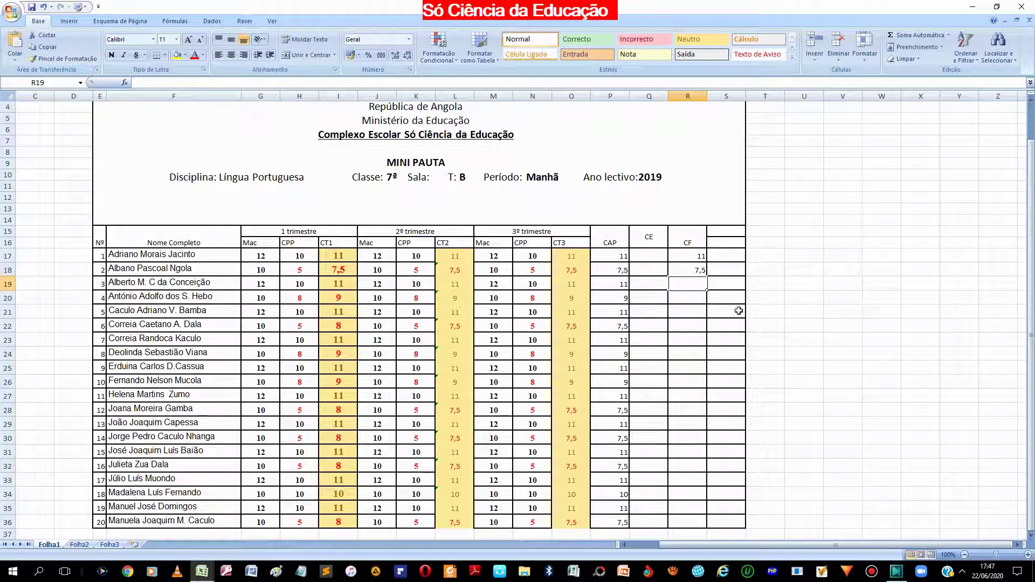
- Add =MÉDIA(P19;Q19) in R19 and select the three CF formulas R17:R19
click(947, 35)
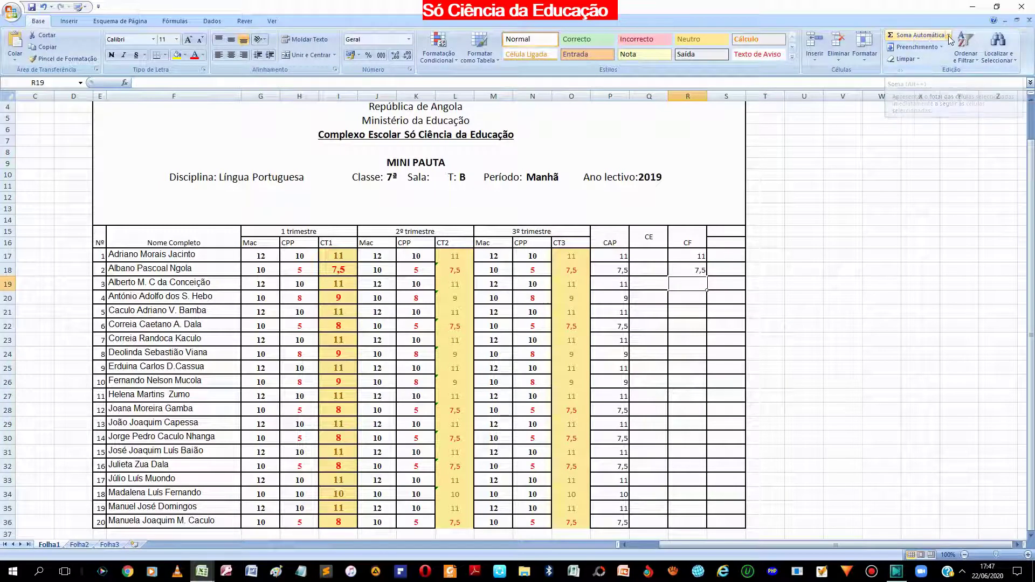
click(913, 61)
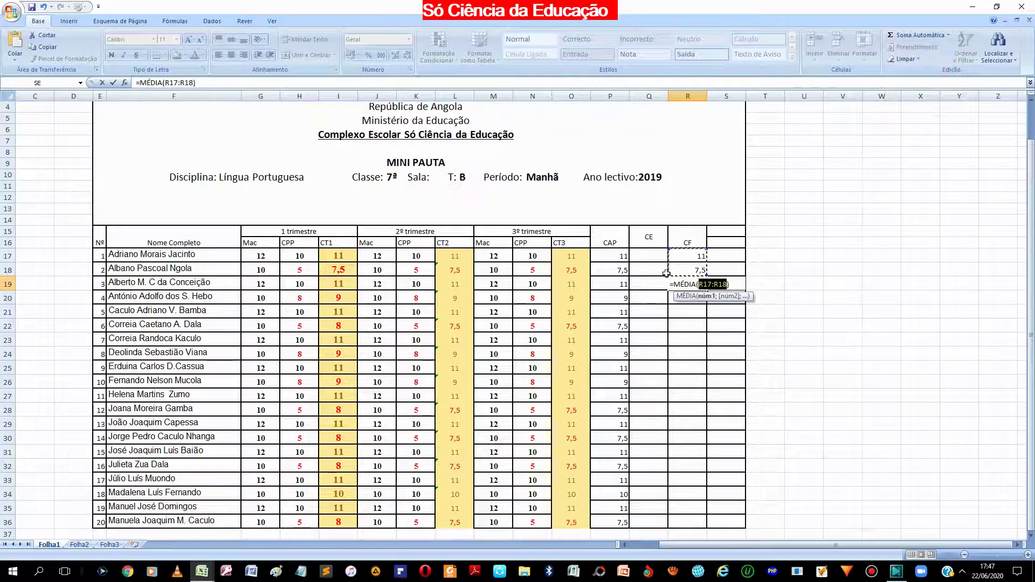
click(621, 285)
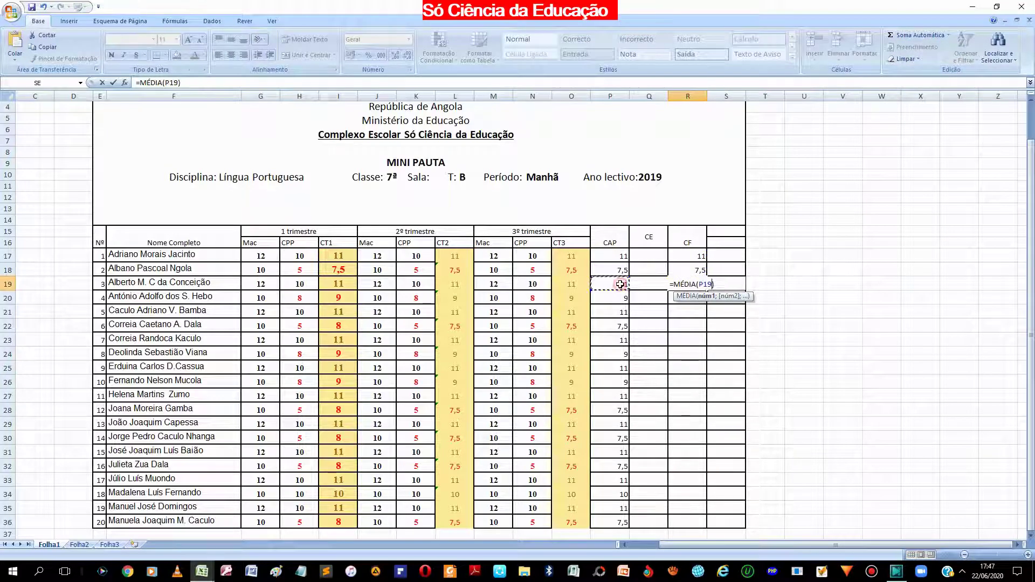
ctrl+click(646, 284)
key(Return)
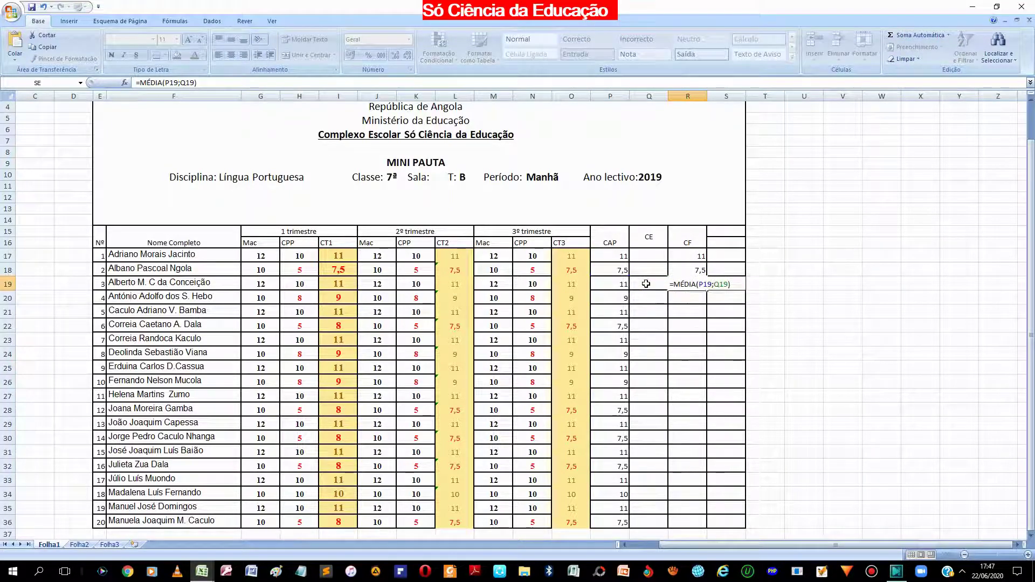
click(685, 252)
mouse_move(685, 253)
mouse_down()
mouse_move(692, 282)
mouse_move(672, 526)
mouse_up()
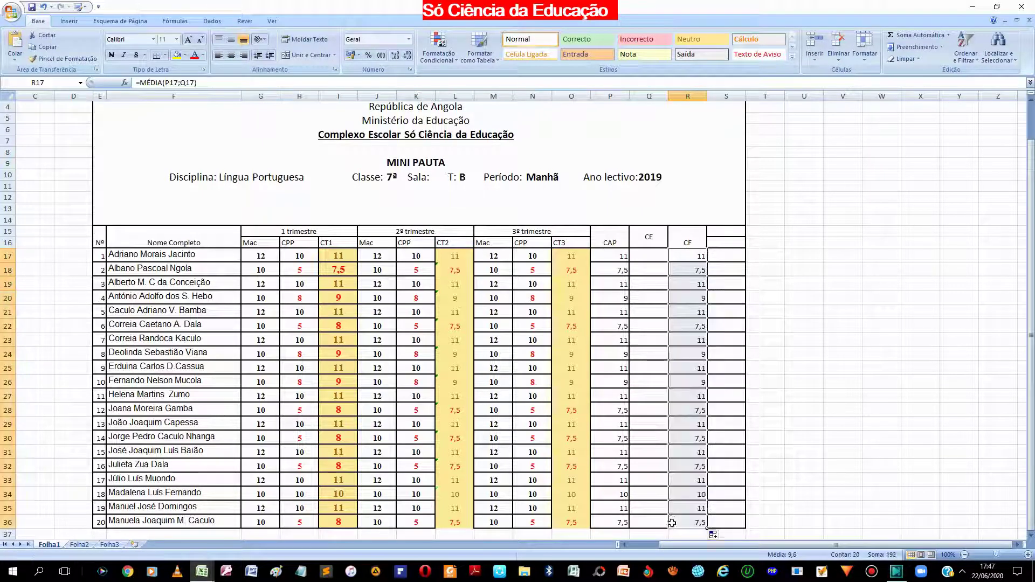
- Fill CF formulas down to R36, set Q17 to 12, and format R17:R36 as Número
click(804, 367)
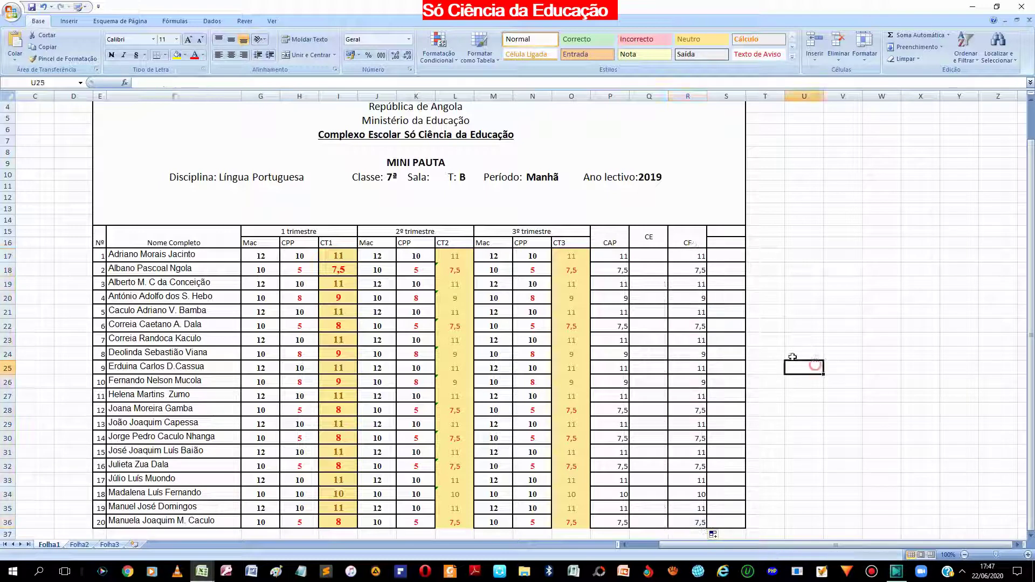
double_click(647, 257)
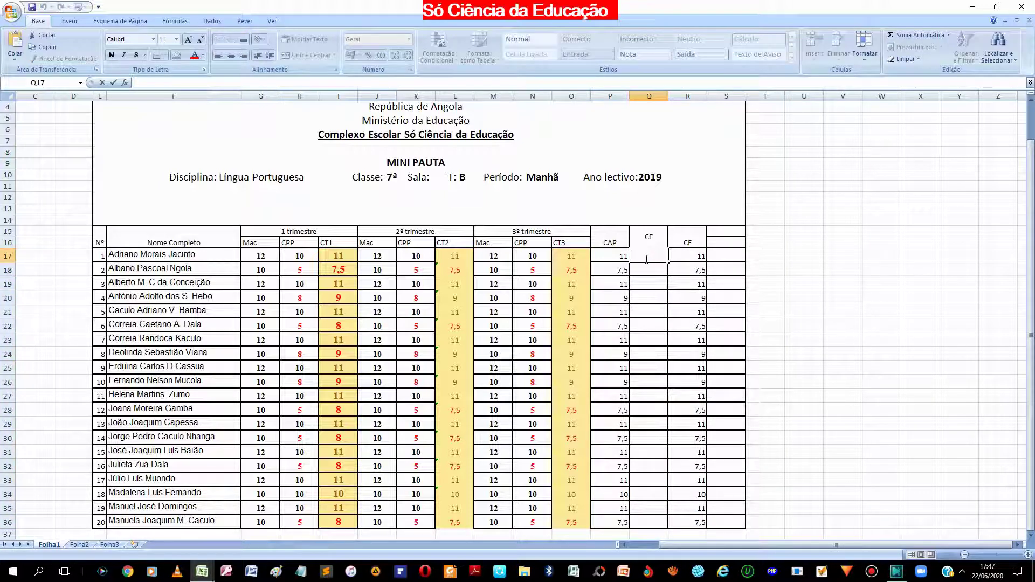
text(12)
click(647, 298)
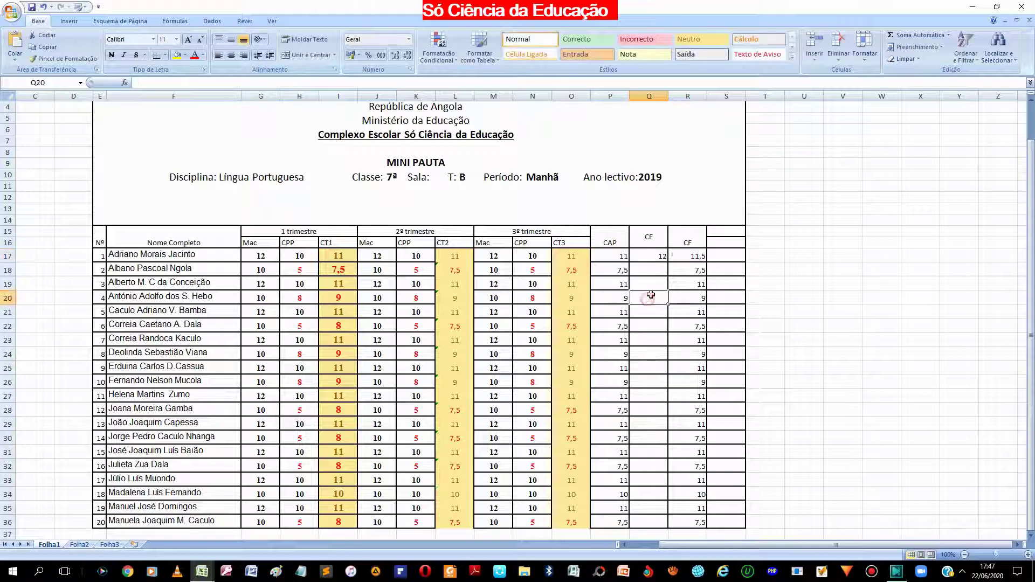
drag(698, 256, 694, 521)
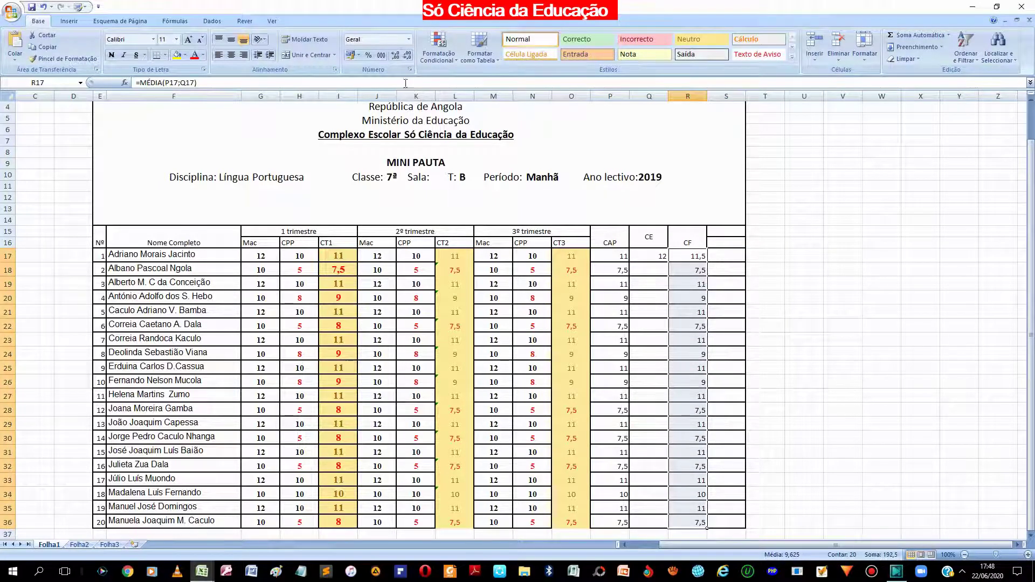
click(407, 55)
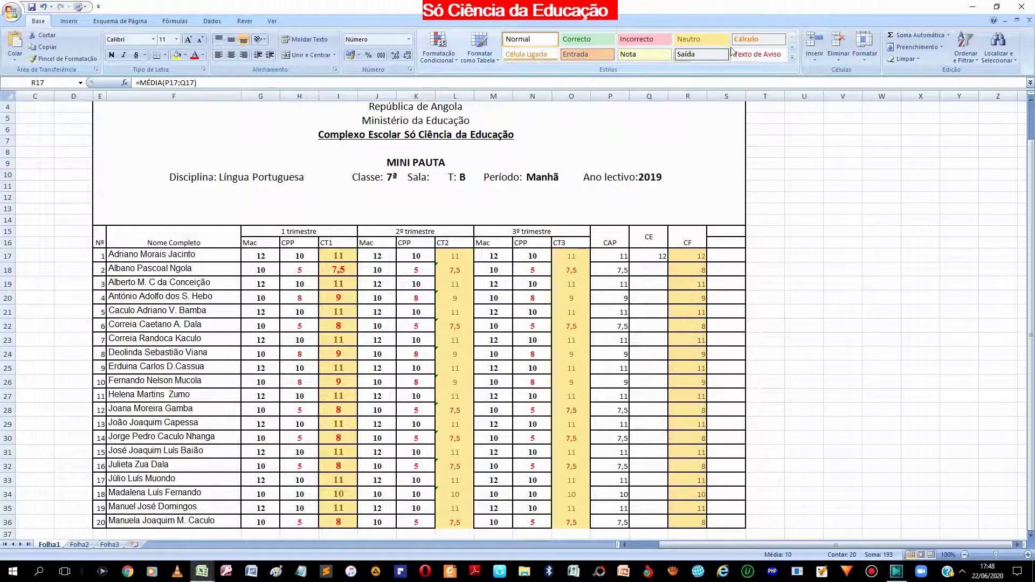
- Style the CF grades R17:R36 with Cor4 and the CAP averages P17:P36 with Entrada
click(792, 63)
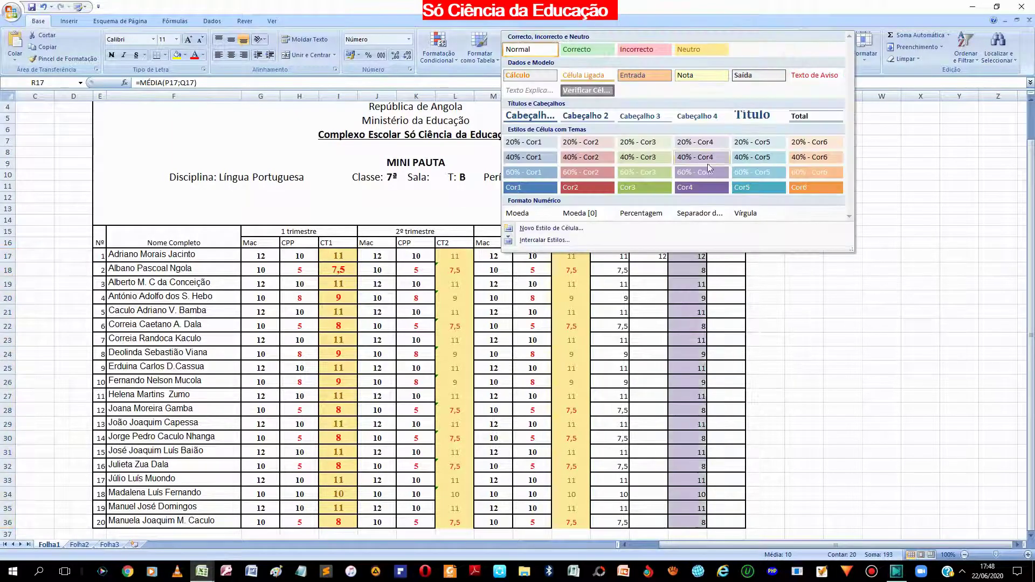
click(691, 188)
drag(613, 252, 608, 520)
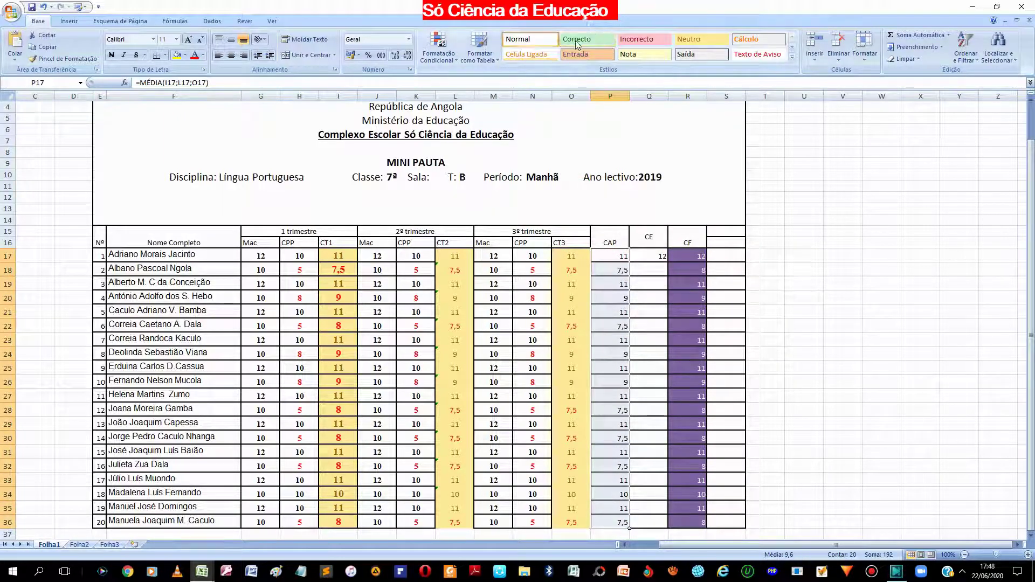
click(600, 59)
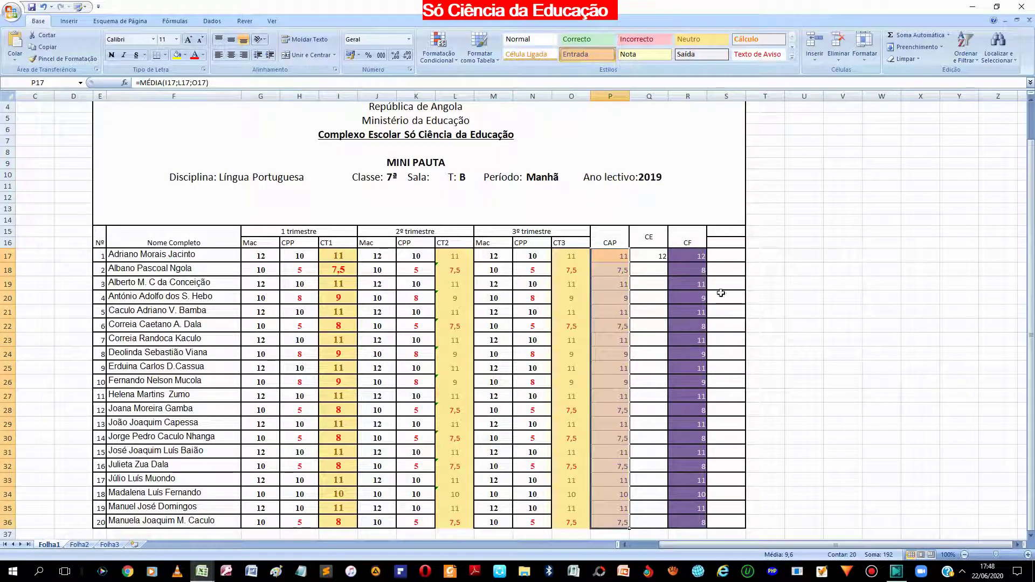
click(713, 232)
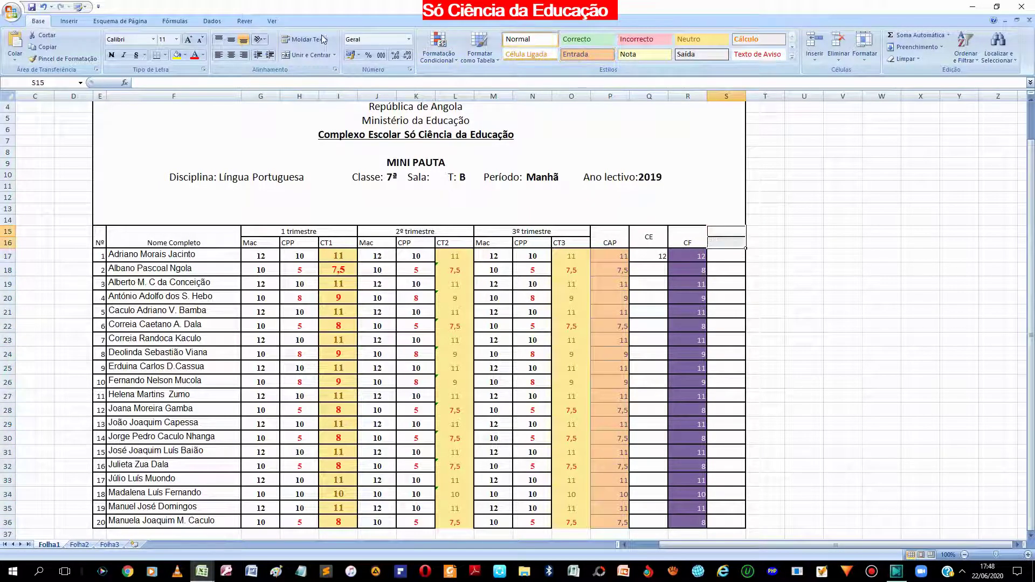
- Merge S15:S16, widen column S, and enter the header 'obs' in the merged cell
click(305, 55)
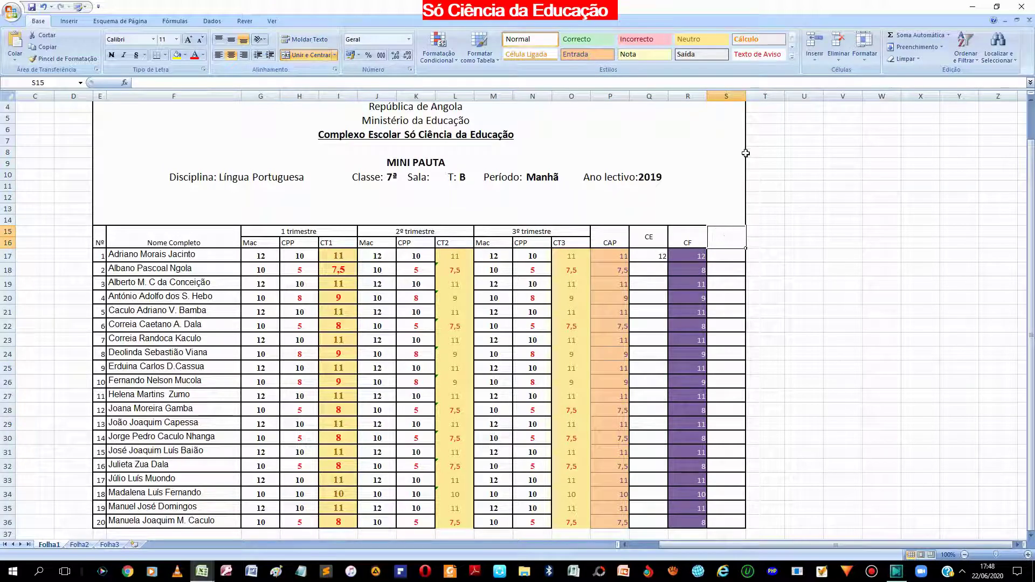
drag(745, 92, 801, 95)
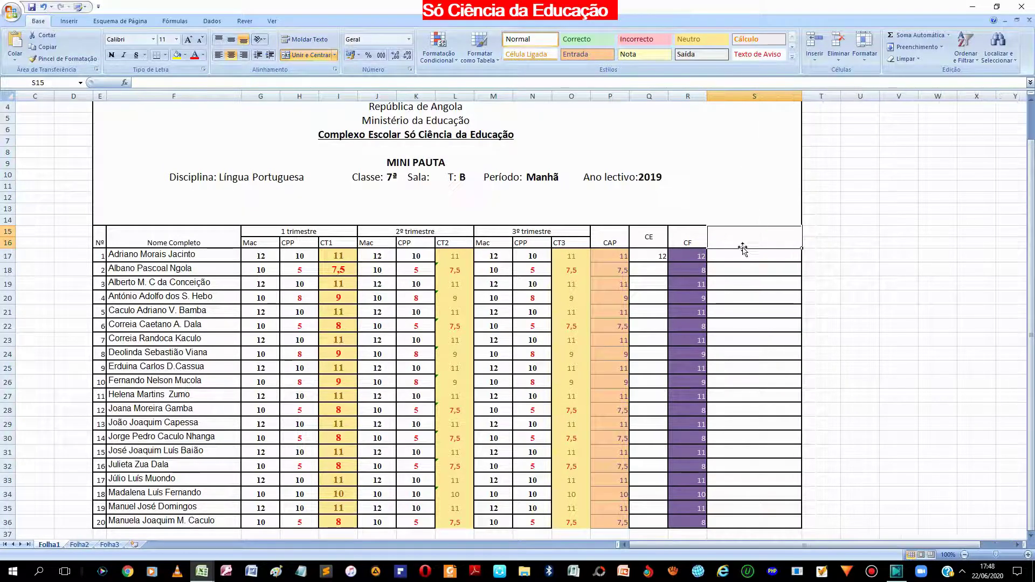
text(C)
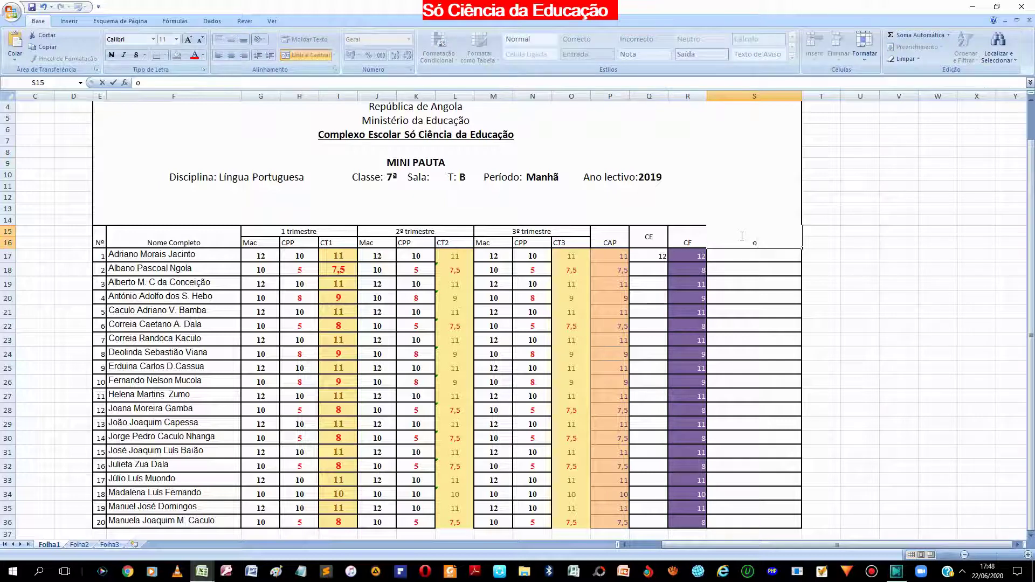
click(898, 311)
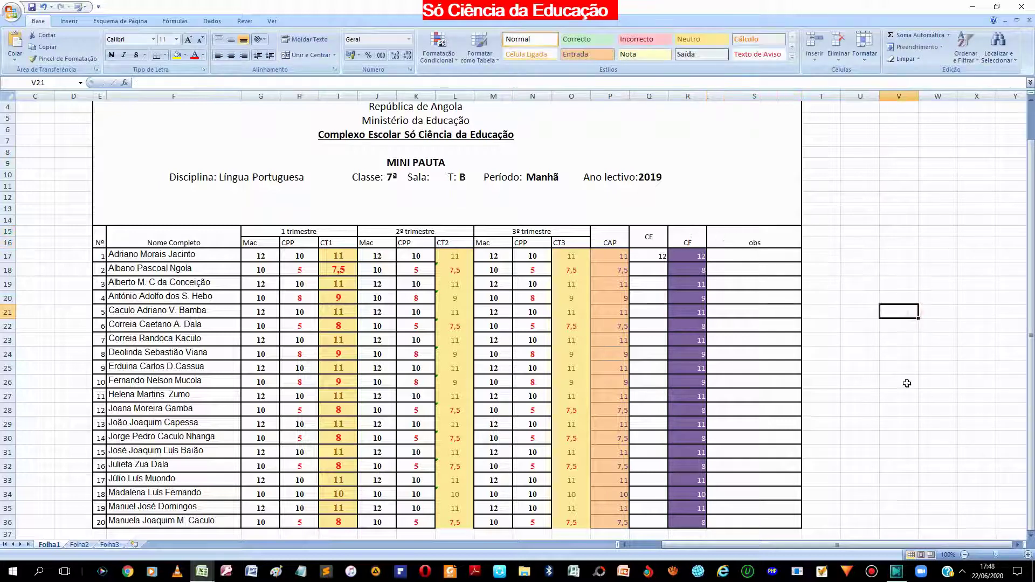
- Type the note 'Regra' in V18 and 'E(>)' in V19, then return to S17
click(896, 281)
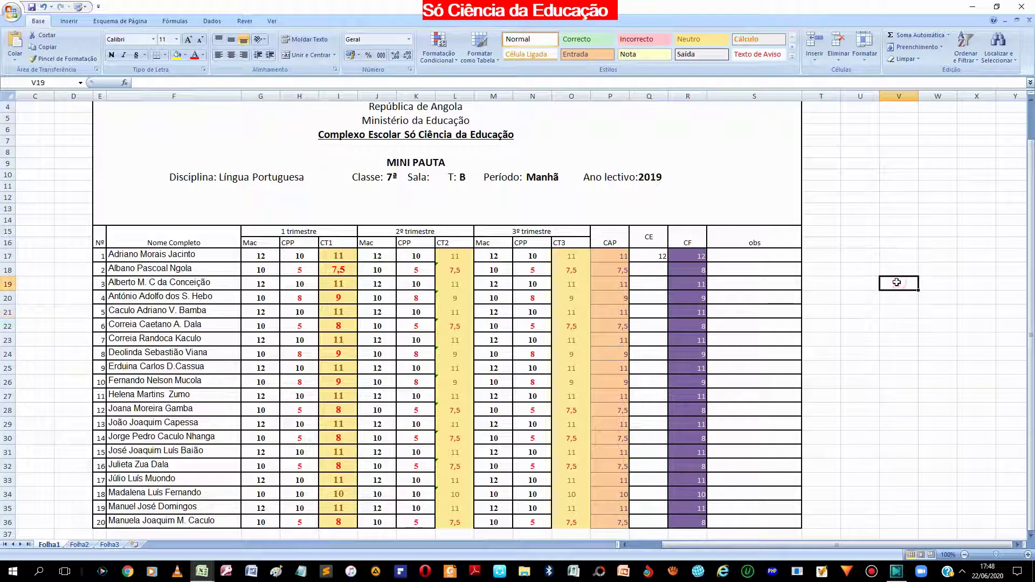
click(892, 266)
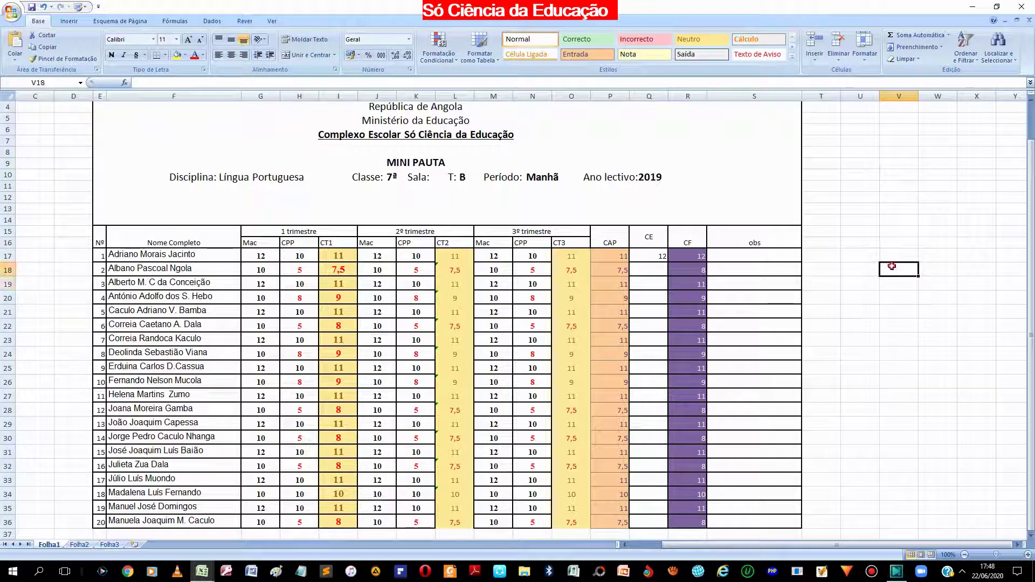
double_click(892, 266)
text(R)
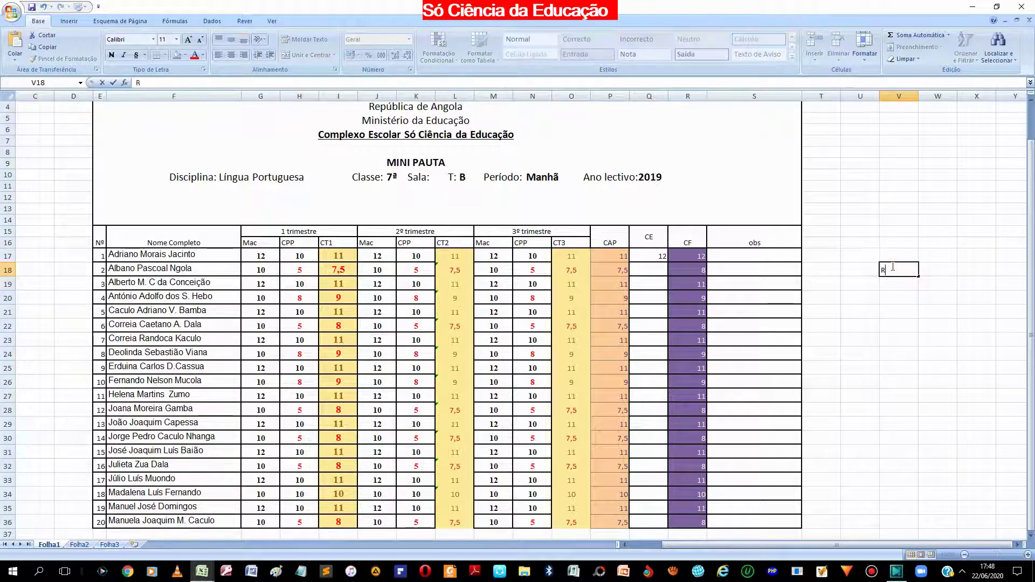
text(Egra)
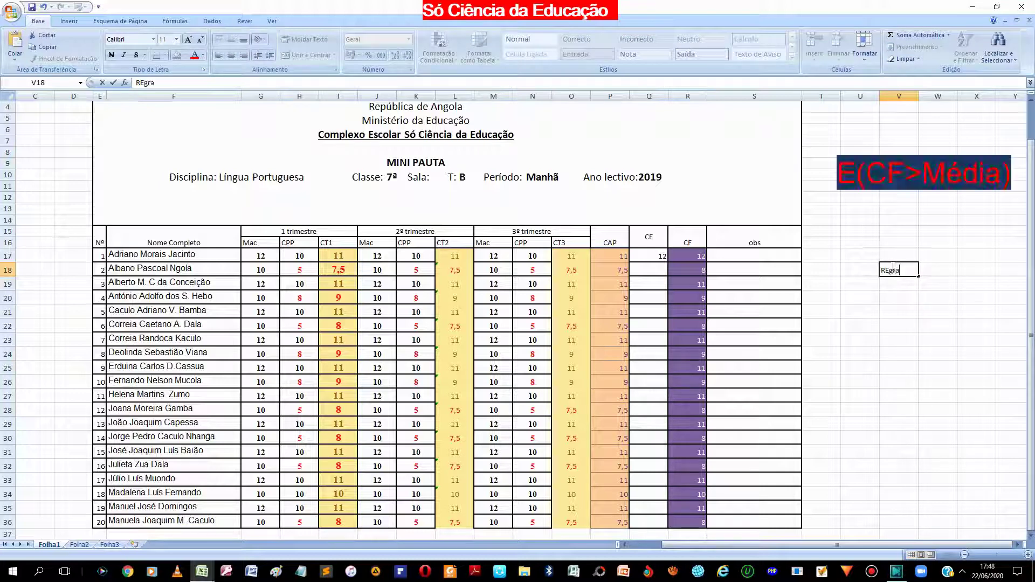
click(900, 283)
text(E(>))
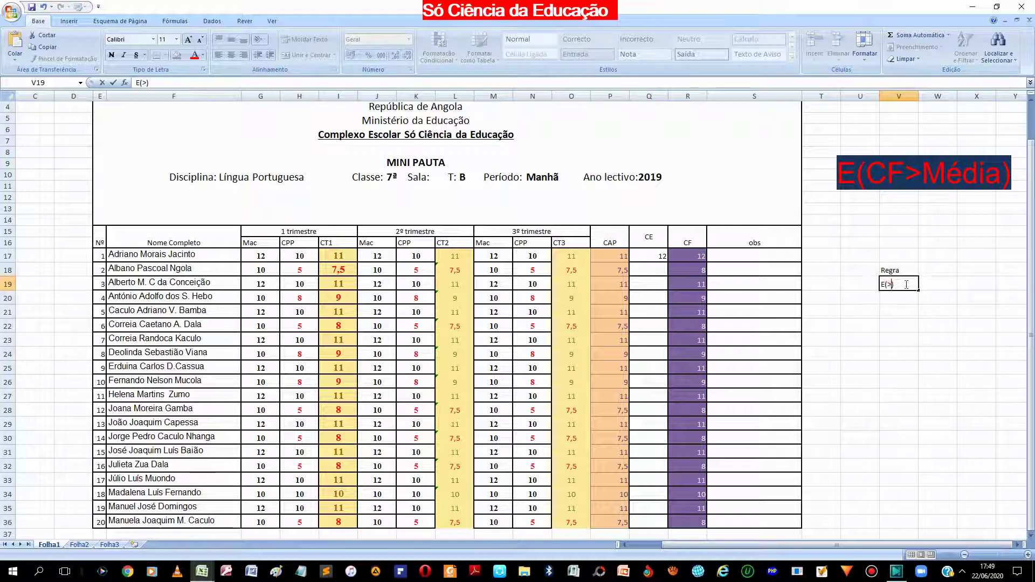
click(727, 256)
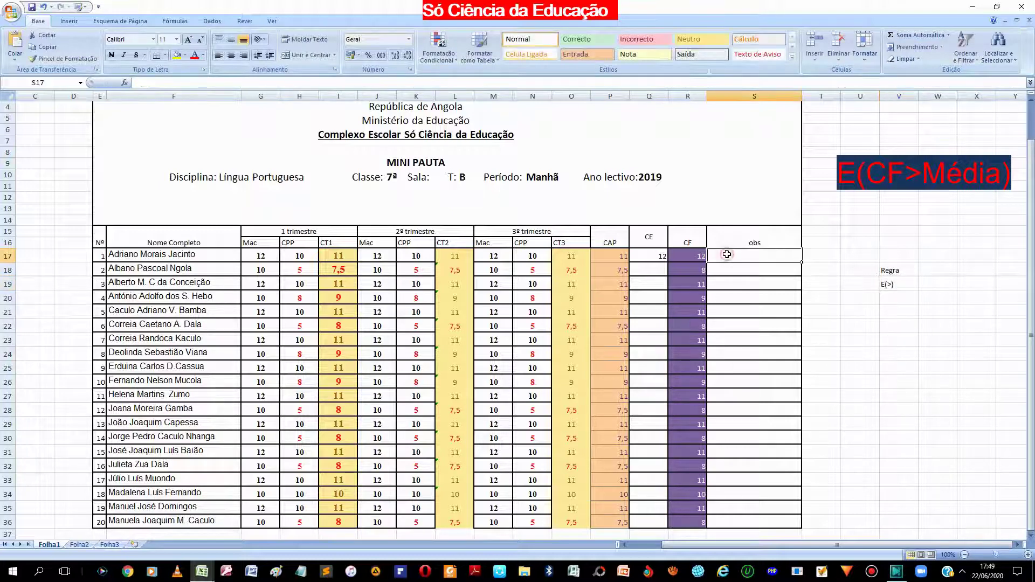
click(948, 35)
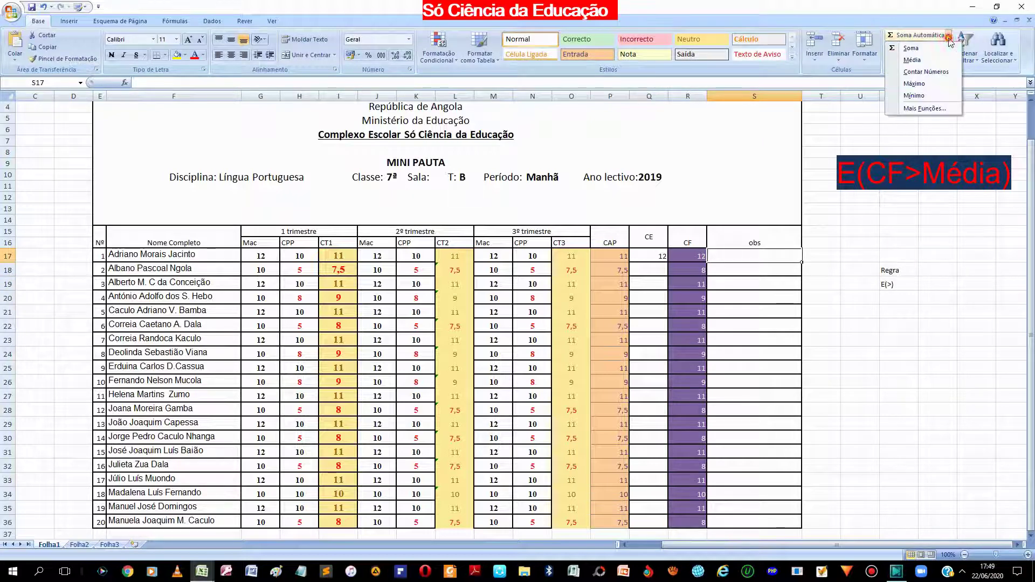
click(935, 109)
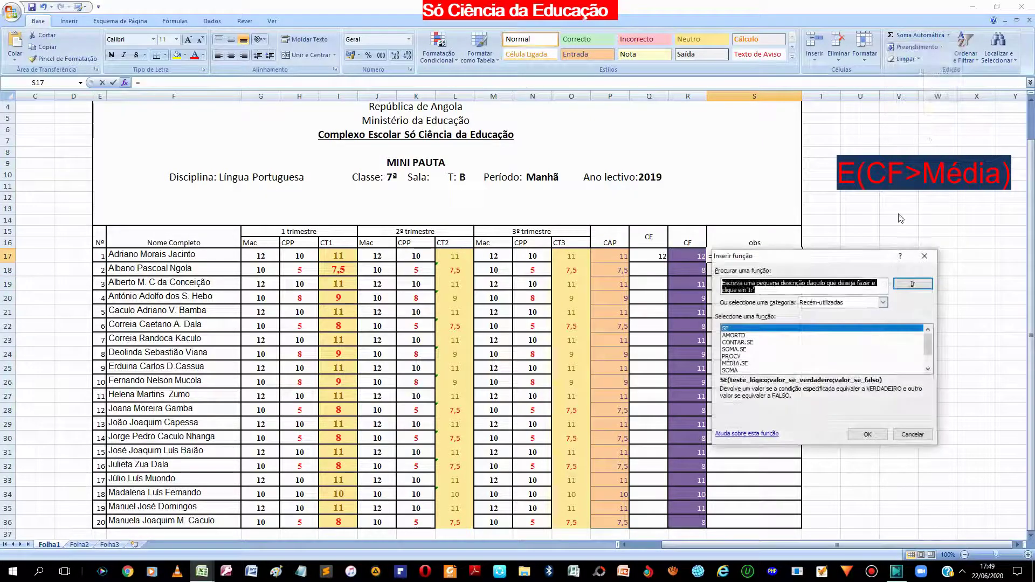
click(883, 303)
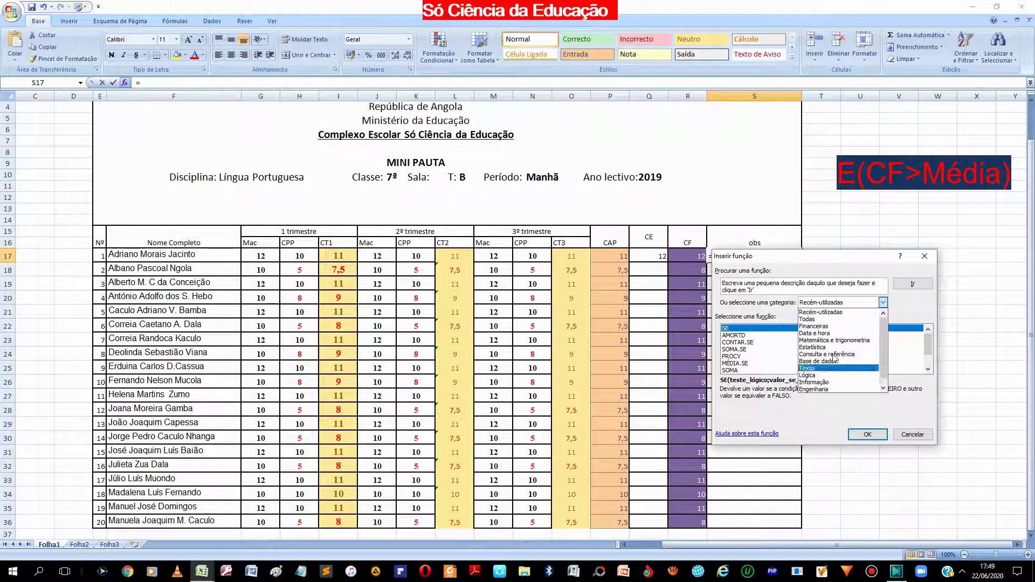
click(811, 319)
scroll(739, 360, down, 7)
scroll(738, 362, down, 7)
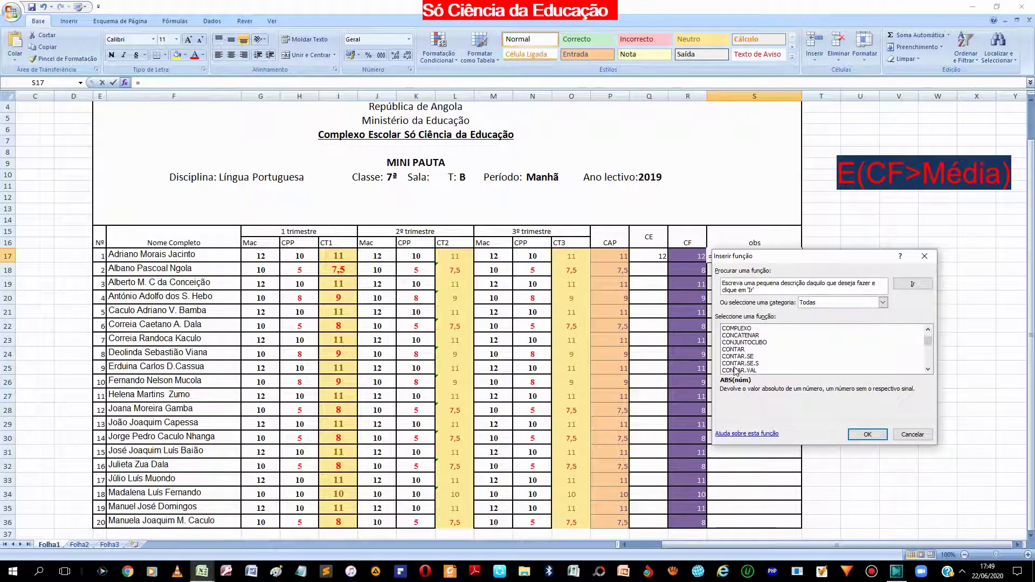
scroll(737, 366, down, 7)
scroll(736, 369, down, 7)
scroll(736, 369, down, 5)
scroll(734, 368, down, 5)
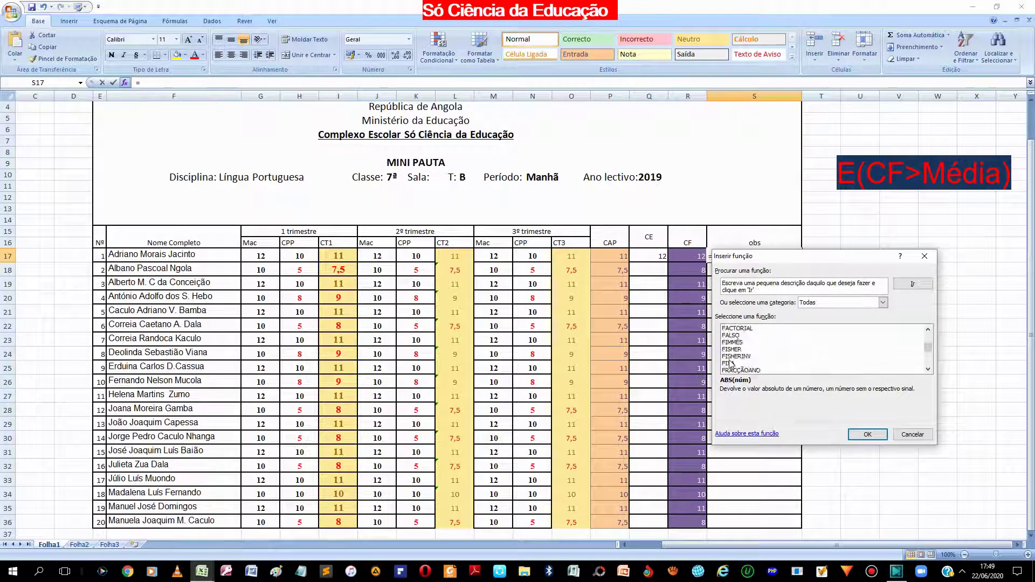
scroll(733, 366, down, 3)
scroll(730, 364, down, 5)
scroll(731, 363, down, 5)
scroll(731, 364, down, 5)
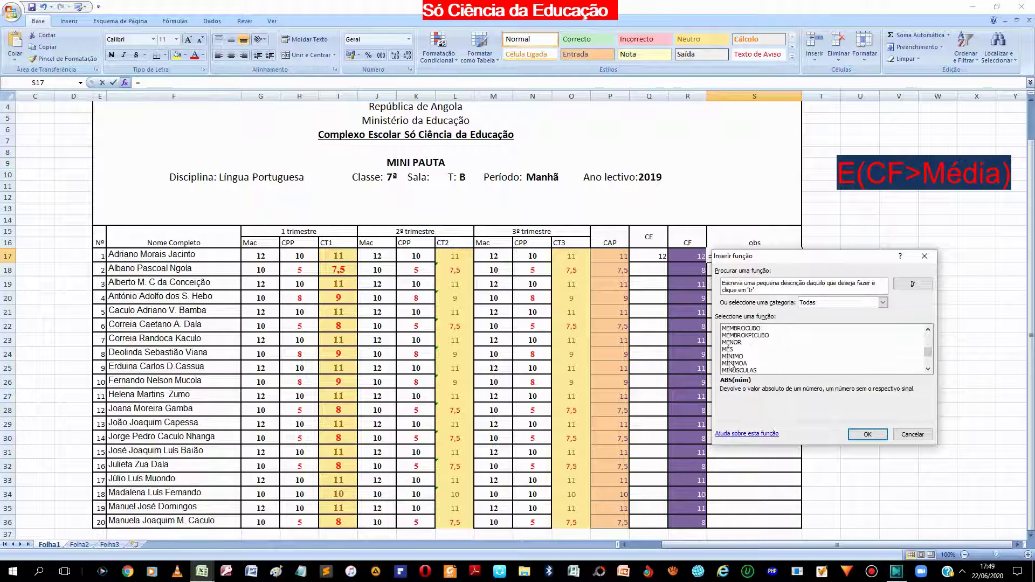
scroll(732, 365, down, 5)
scroll(732, 365, down, 5)
scroll(732, 365, down, 8)
scroll(733, 364, down, 8)
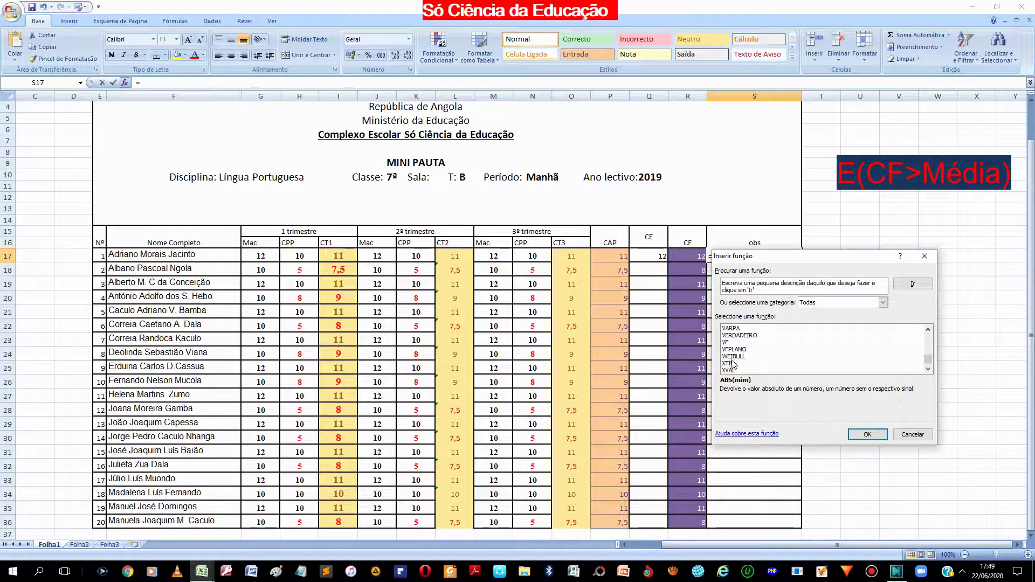
scroll(732, 364, up, 5)
scroll(732, 362, up, 5)
scroll(732, 359, up, 5)
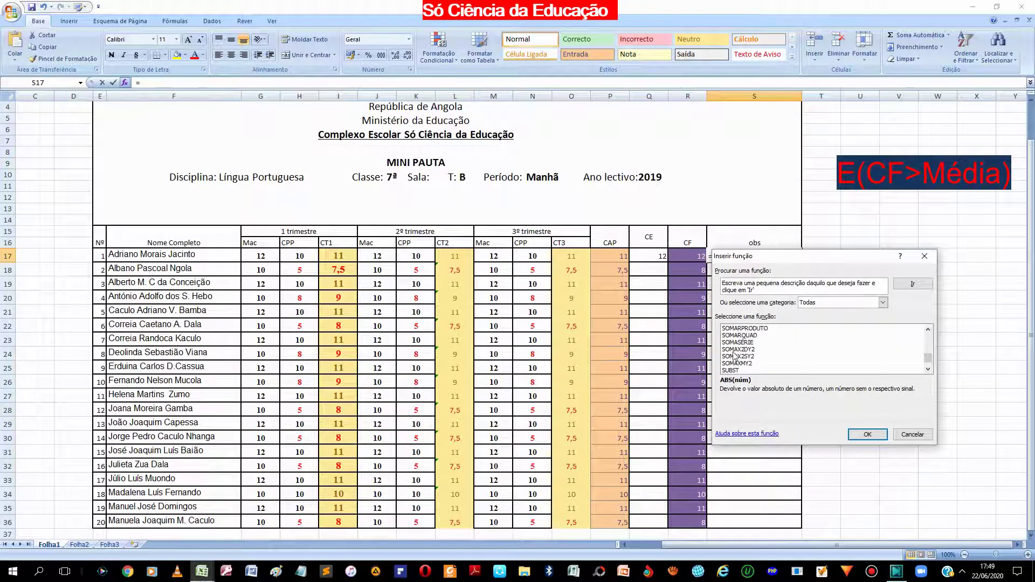
scroll(733, 355, up, 3)
scroll(733, 355, up, 2)
click(726, 356)
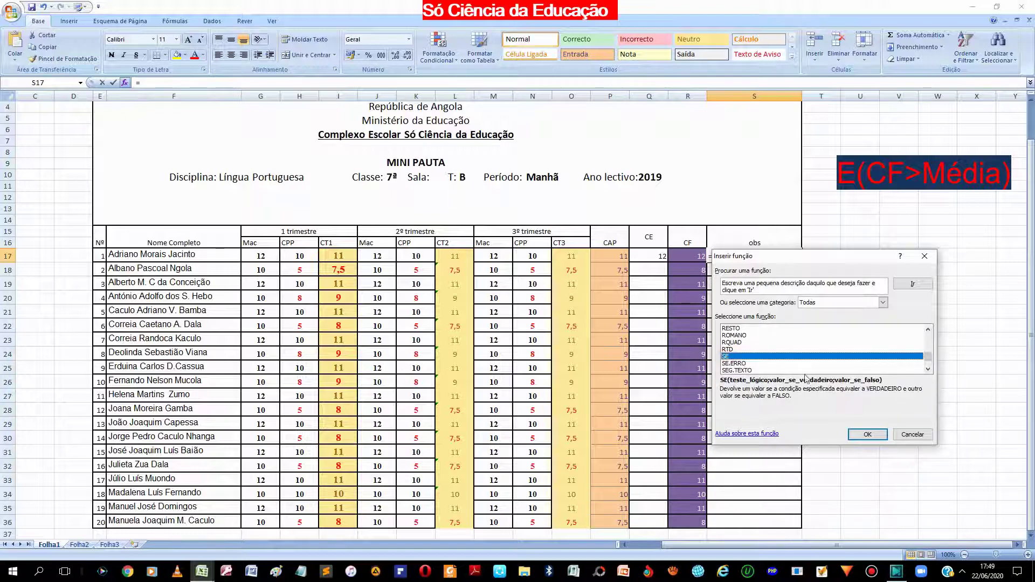
click(867, 434)
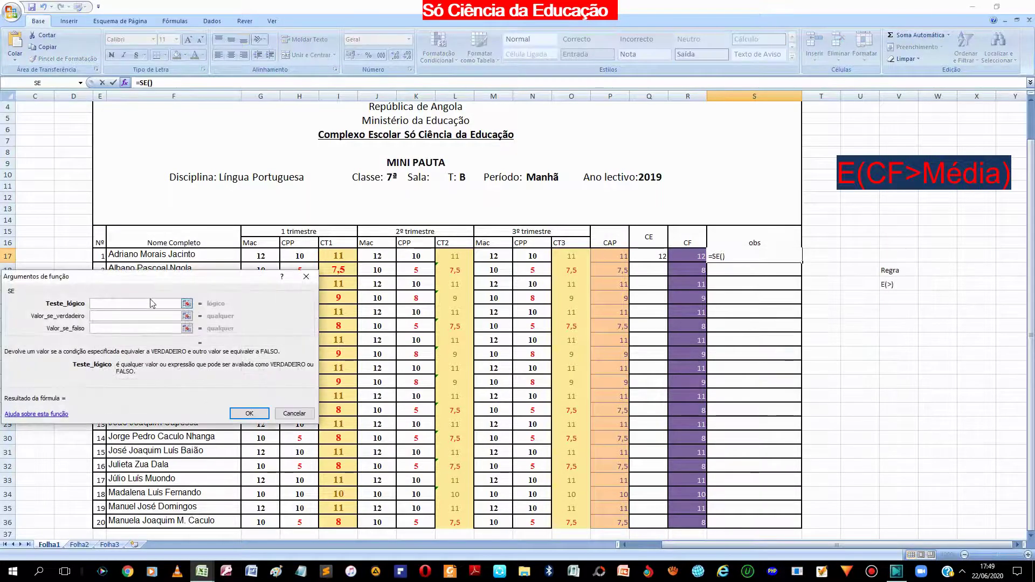
drag(177, 294, 391, 278)
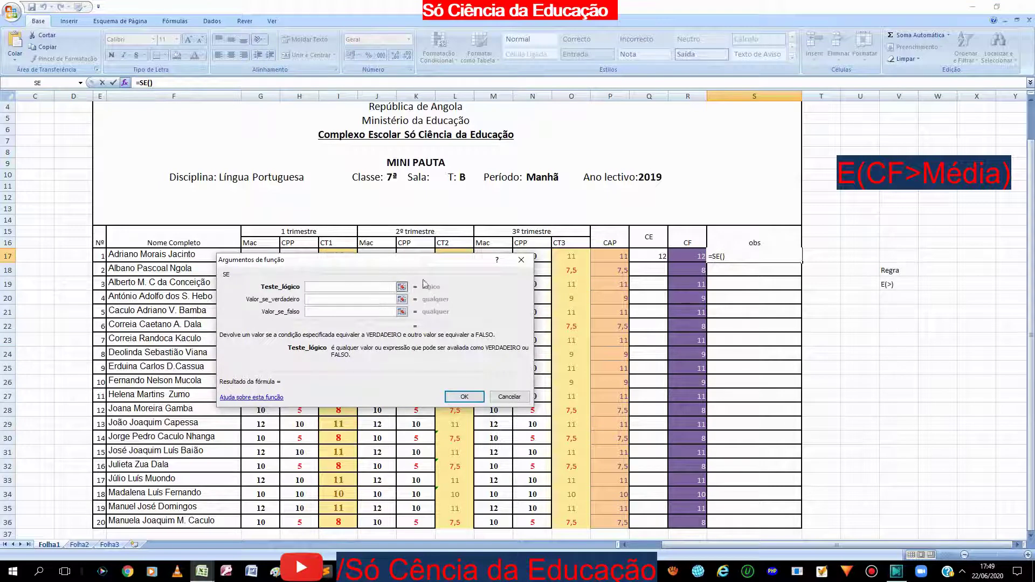
click(521, 259)
- Enter the pass mark 10 in cell W27
click(925, 398)
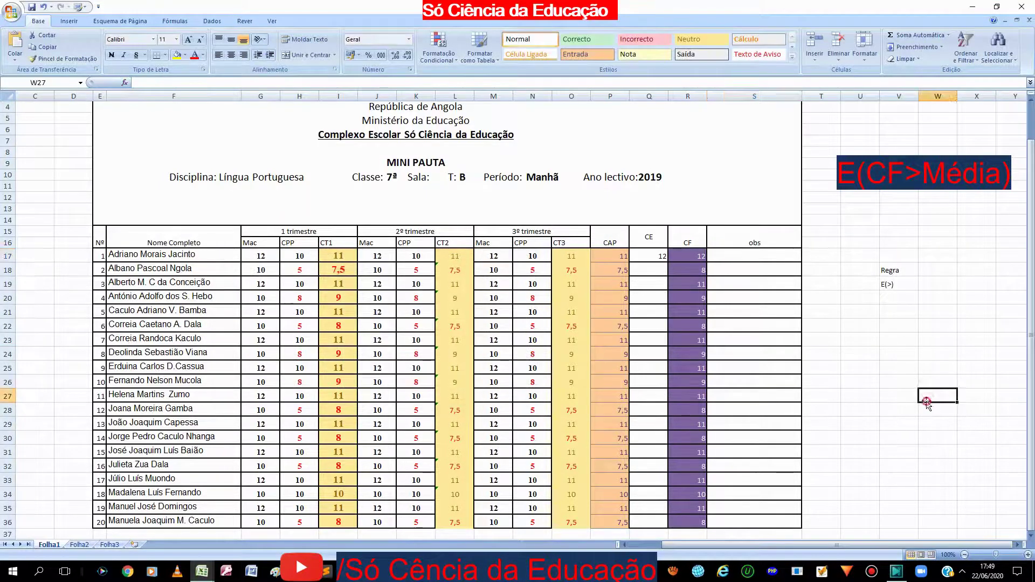
double_click(939, 398)
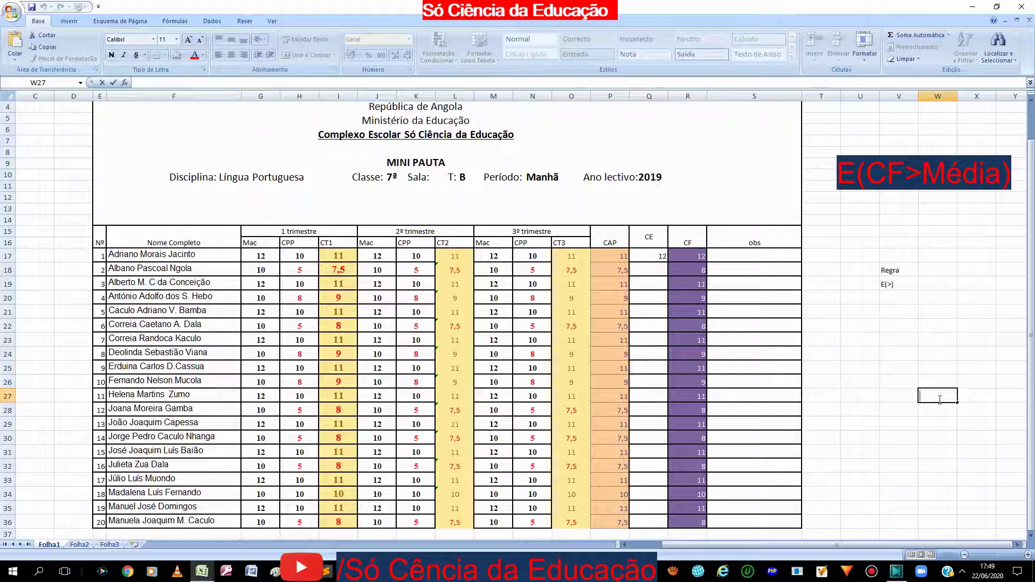
text(10)
key(Return)
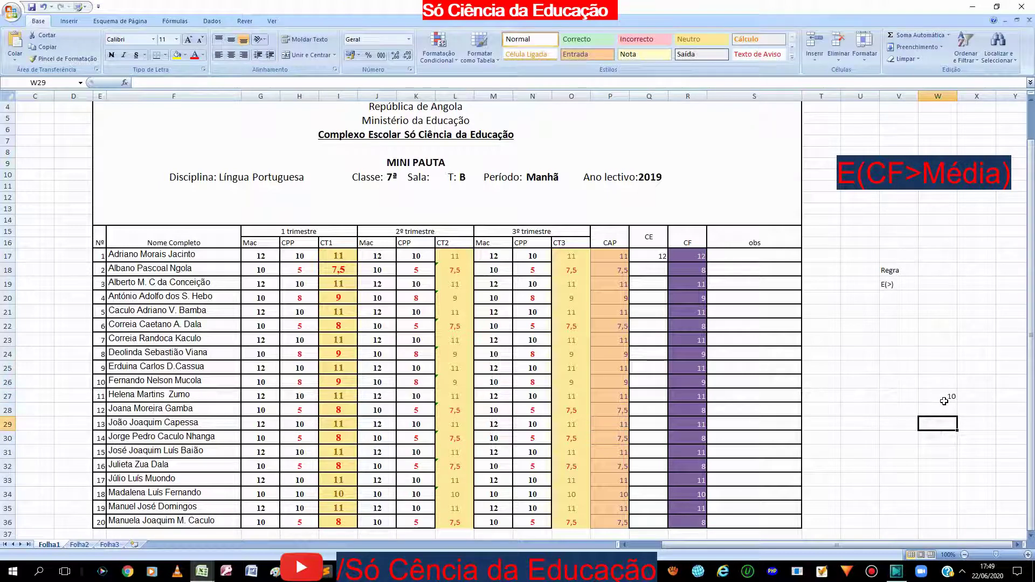
click(940, 397)
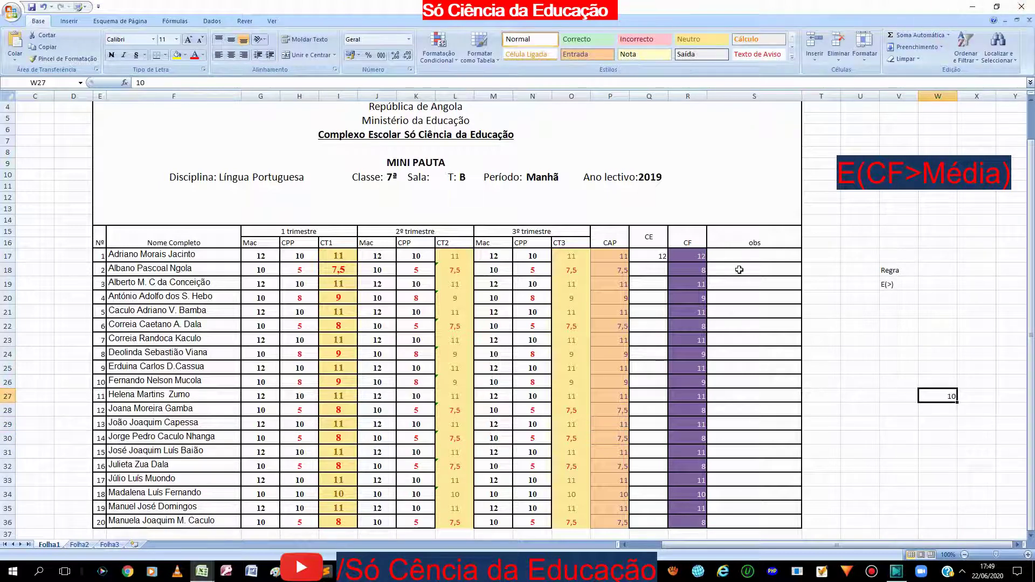
- In S17, insert a function via Mais Funções, picking SE from the Todas category list
click(744, 254)
click(948, 35)
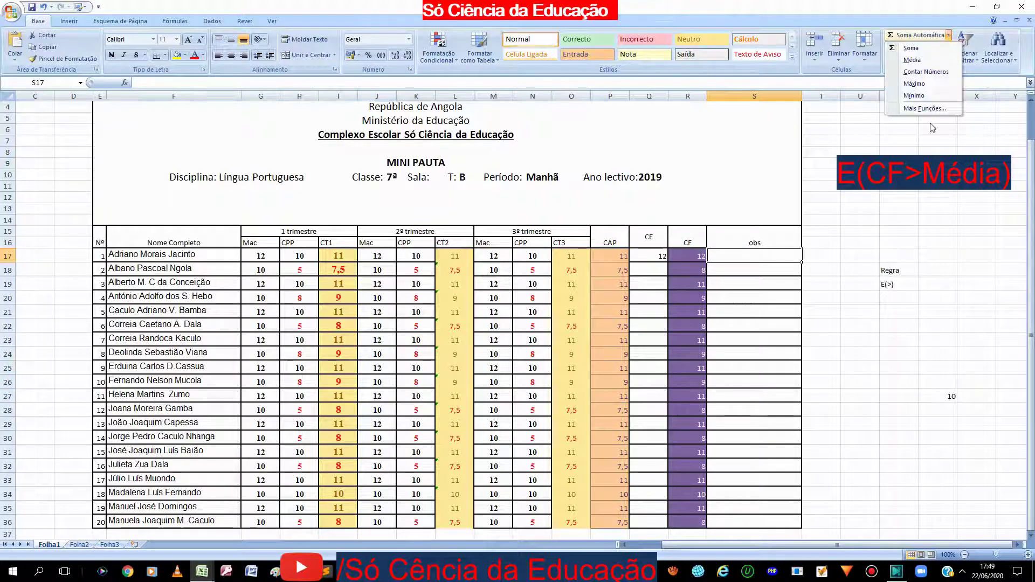
click(916, 111)
scroll(766, 351, down, 3)
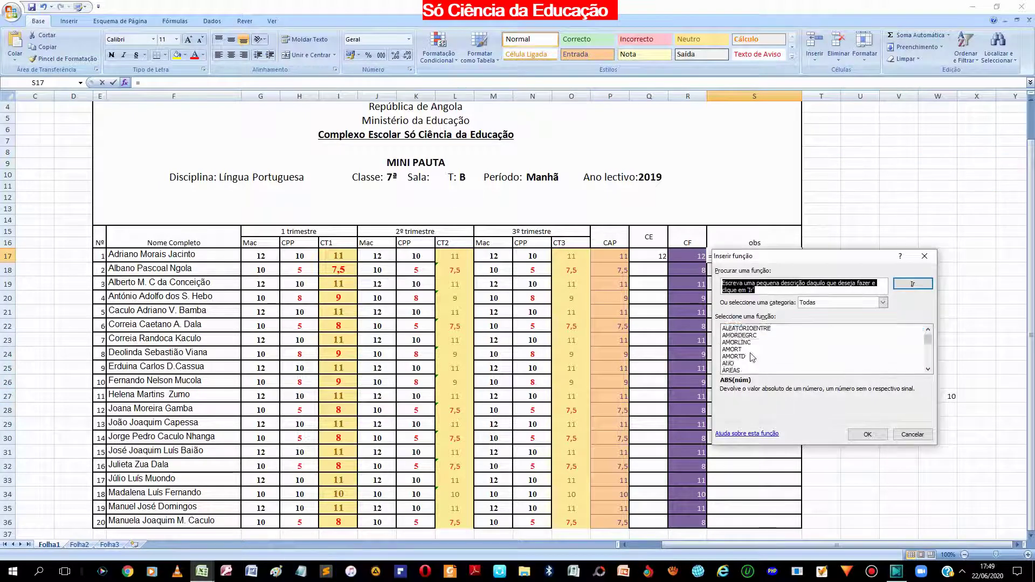
click(861, 307)
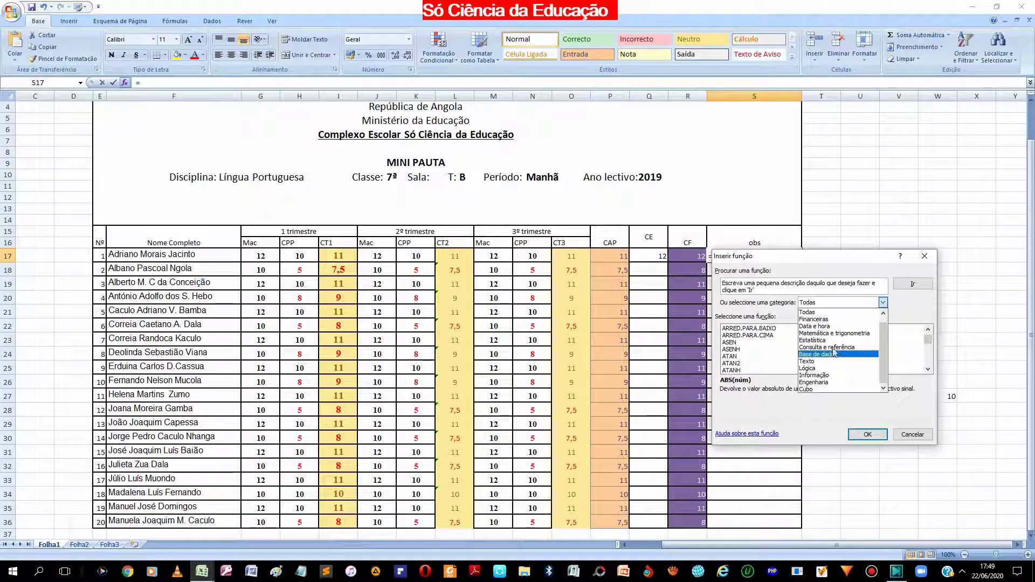
click(819, 319)
scroll(776, 358, down, 5)
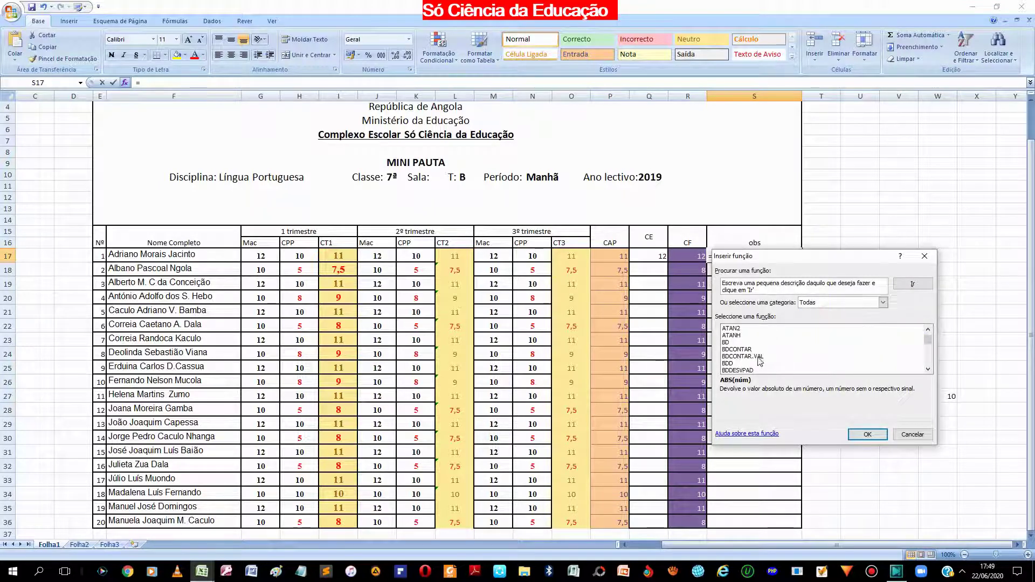
scroll(760, 362, down, 4)
scroll(752, 361, down, 7)
scroll(752, 361, down, 7)
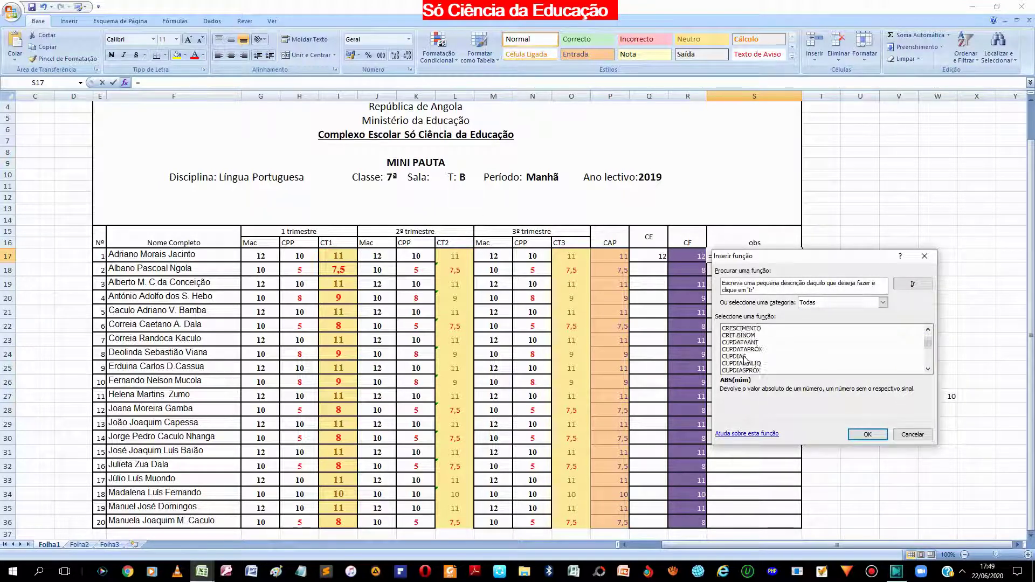
scroll(752, 361, down, 7)
scroll(752, 361, down, 5)
drag(929, 349, 928, 368)
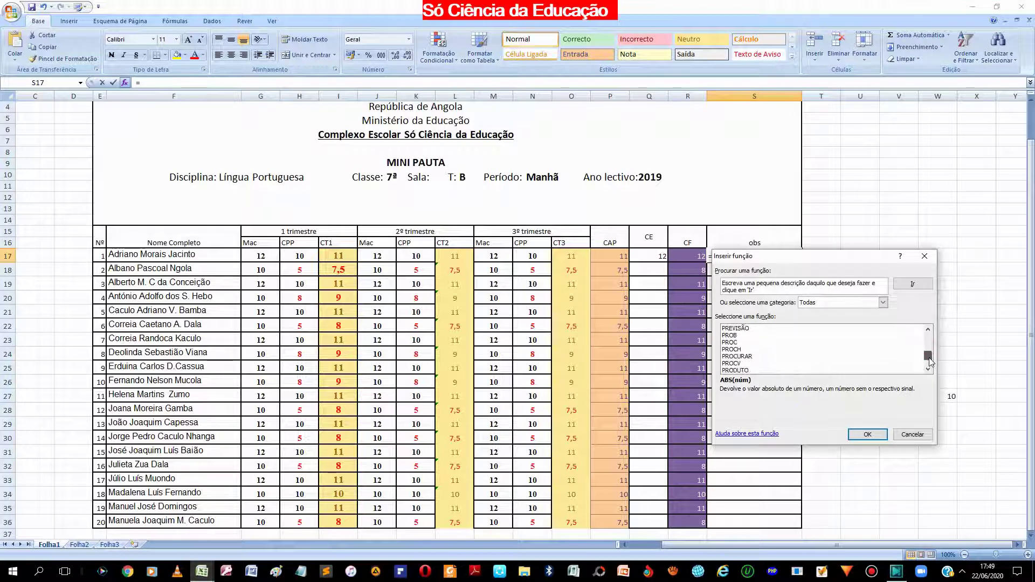
scroll(744, 356, up, 7)
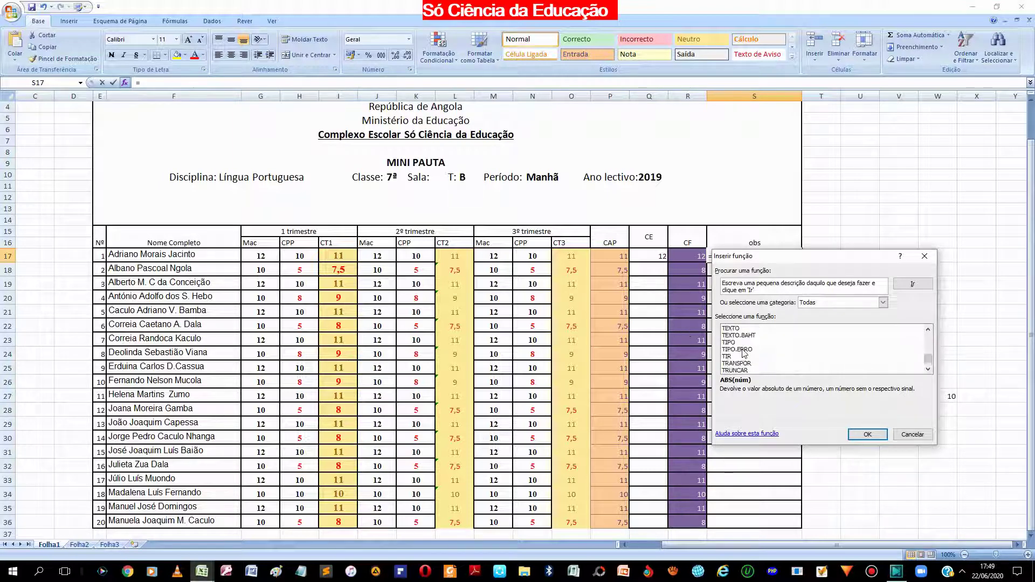
scroll(744, 355, up, 7)
scroll(743, 353, up, 6)
scroll(743, 353, up, 3)
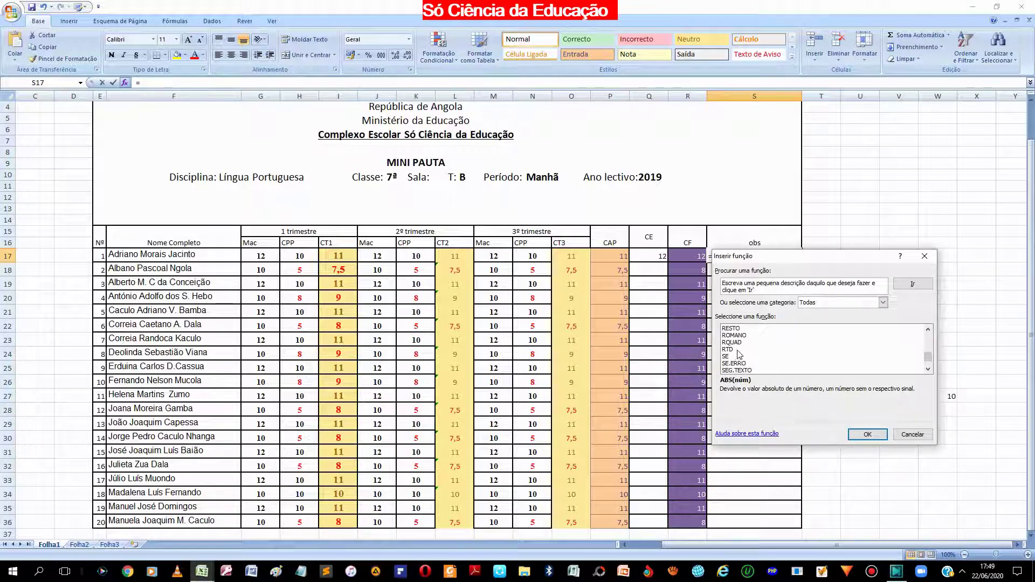
click(728, 357)
- Set the SE logical test to E(R17>W27)
click(862, 434)
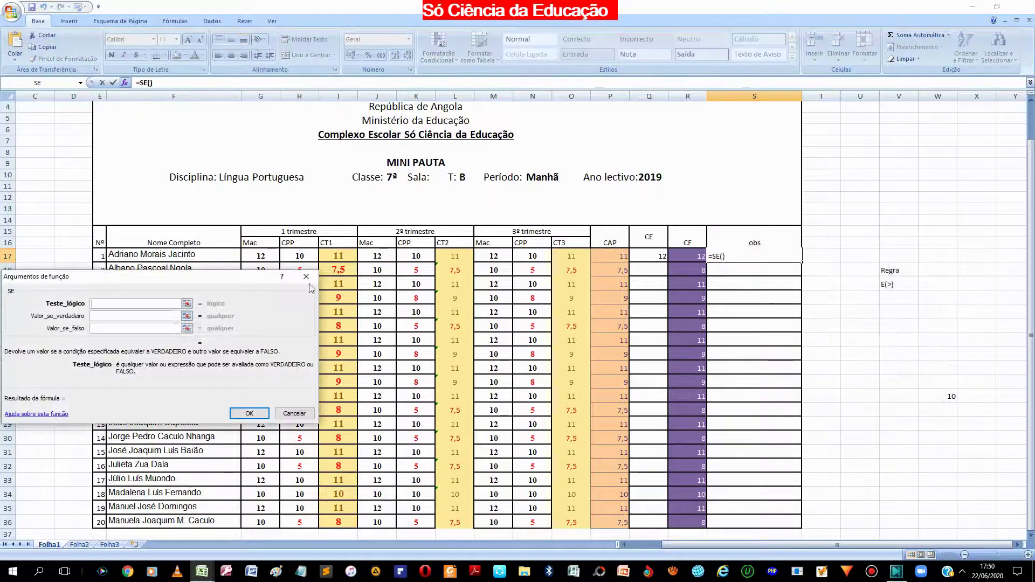
drag(148, 279, 402, 312)
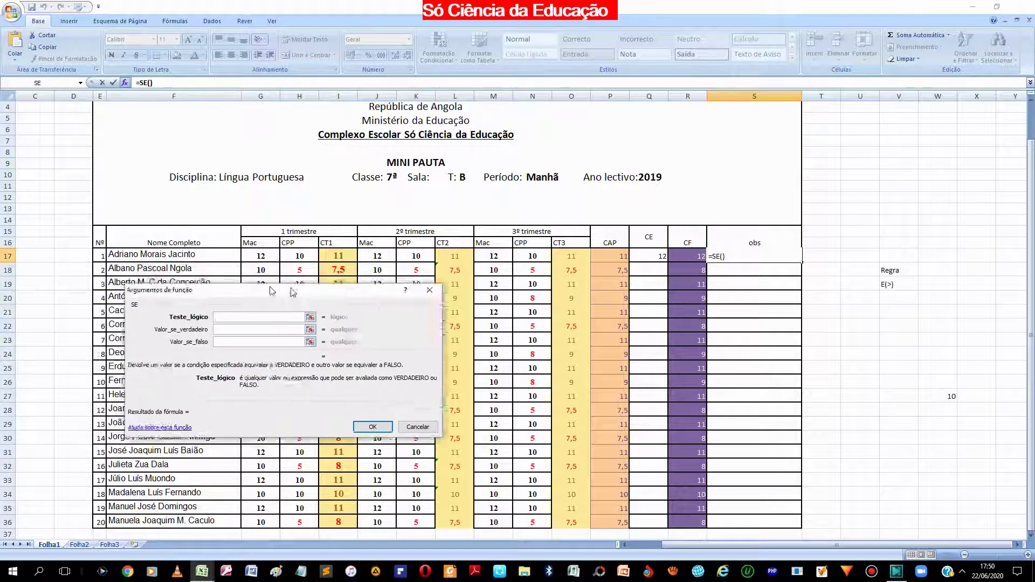
text(E()
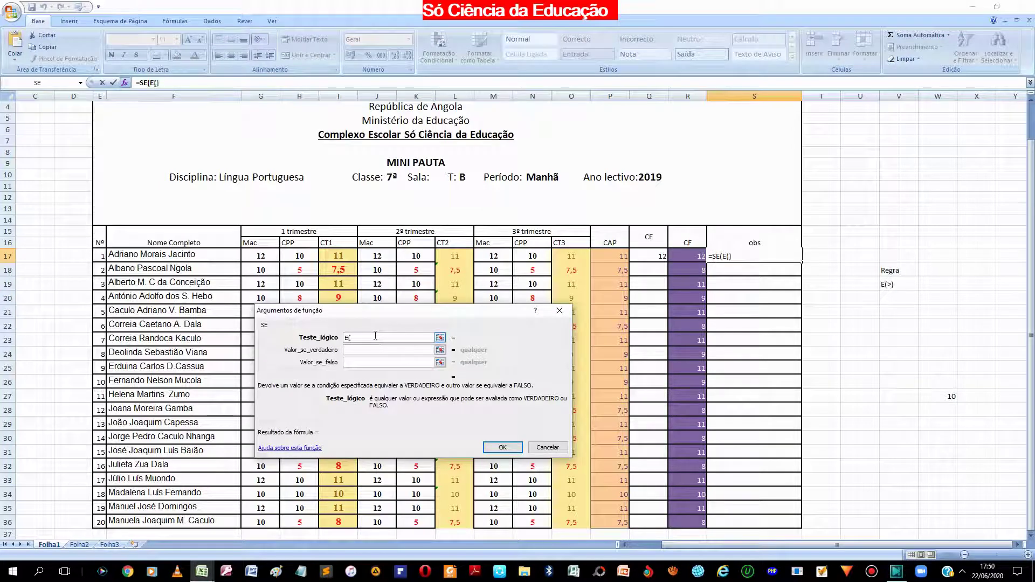
click(694, 256)
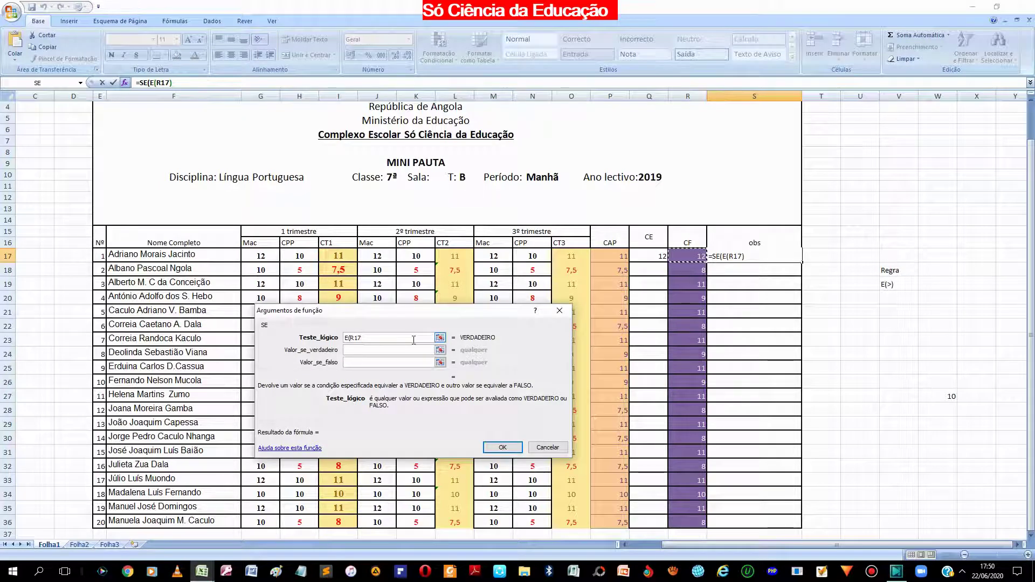
text(>)
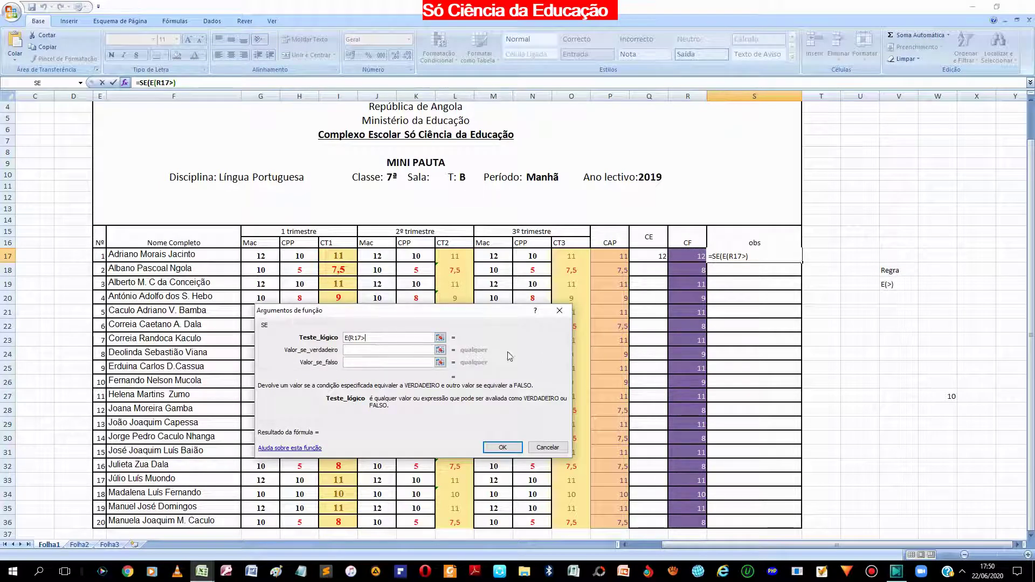
click(949, 396)
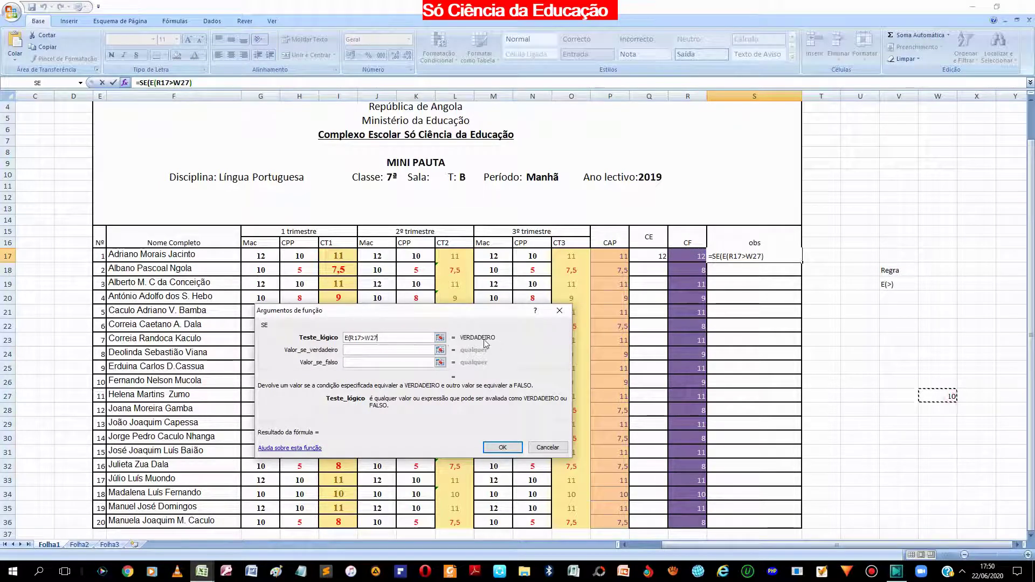
click(392, 337)
text())
- Set the true value to 'Aprovado' and the false value to 'Reprovado', then confirm
click(395, 349)
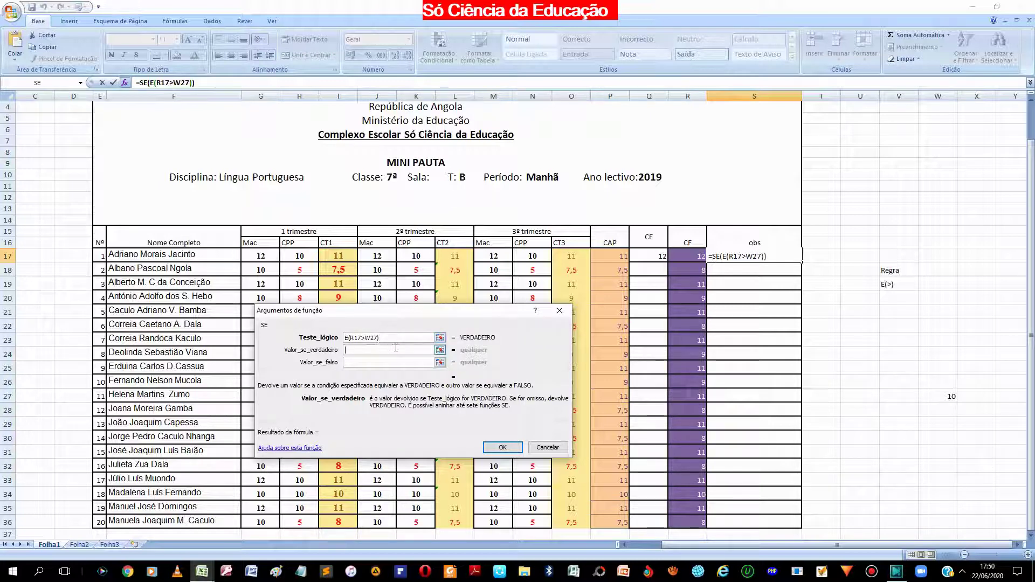
text(Apr)
text(ovado)
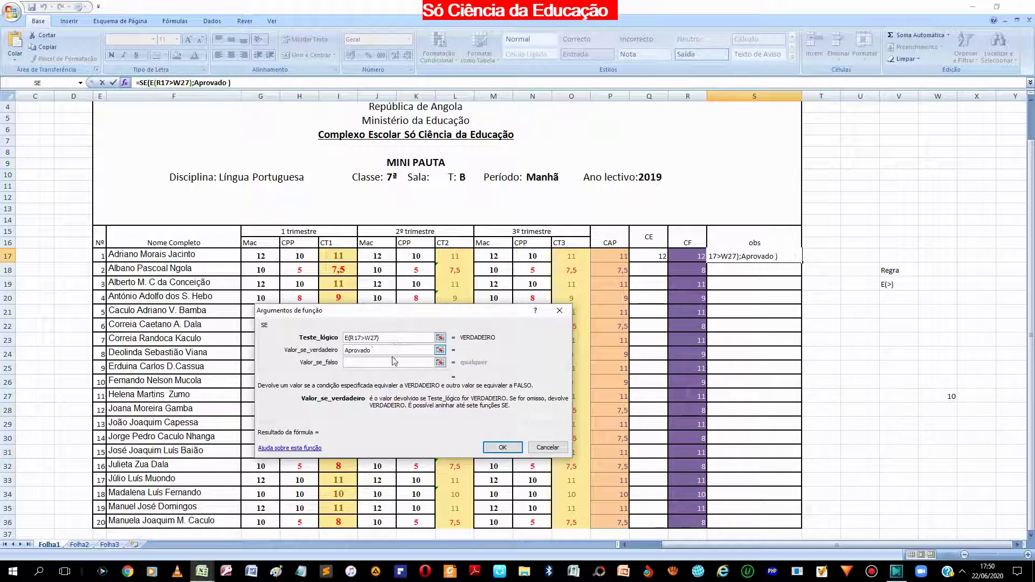
click(390, 362)
text(R)
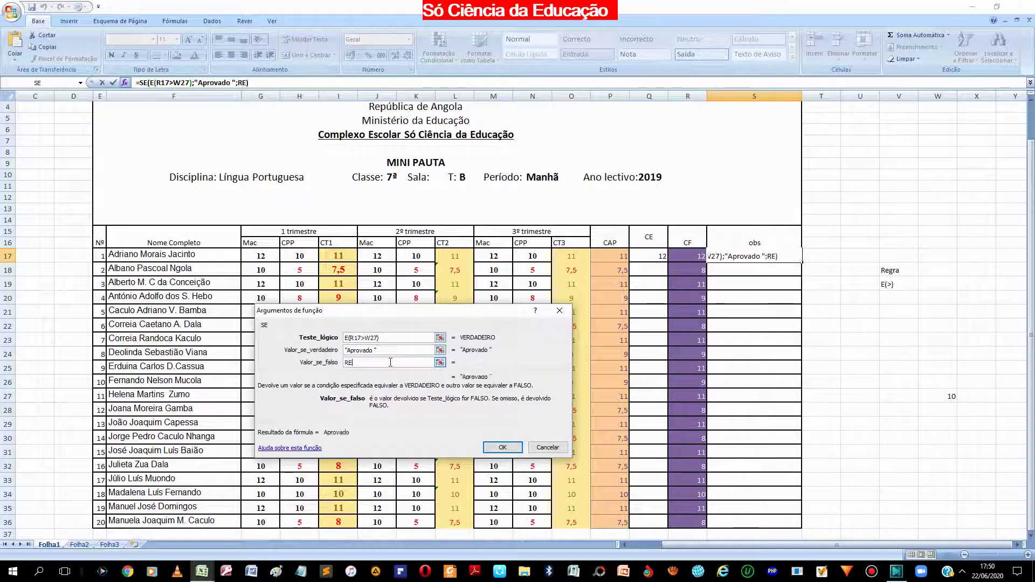
text(epro)
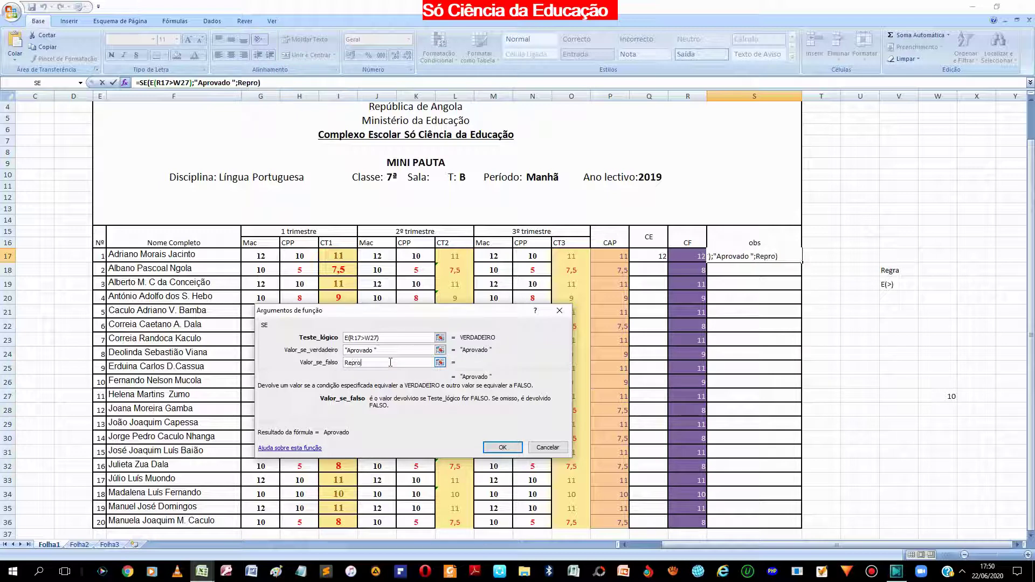
text(vado)
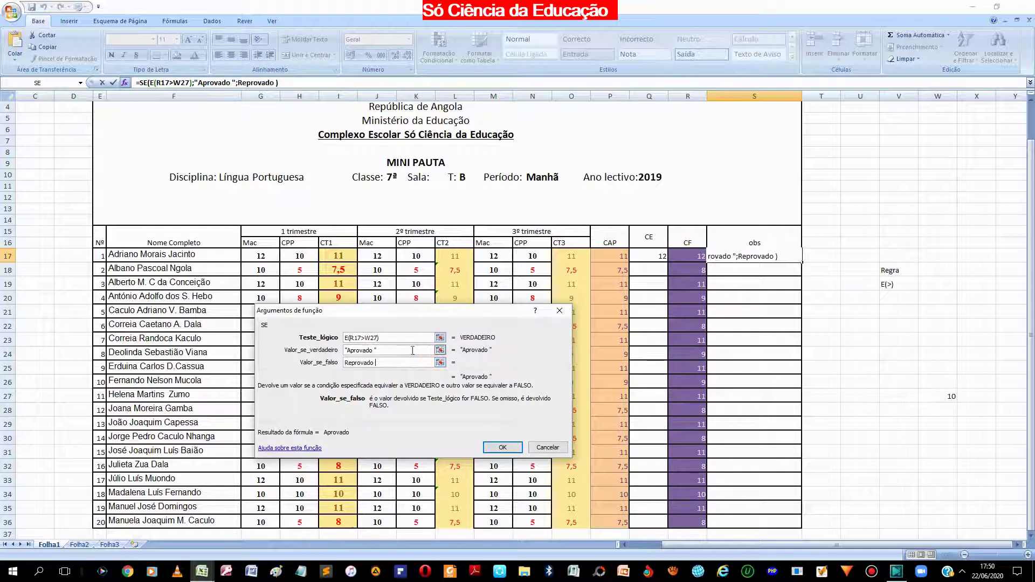
click(374, 351)
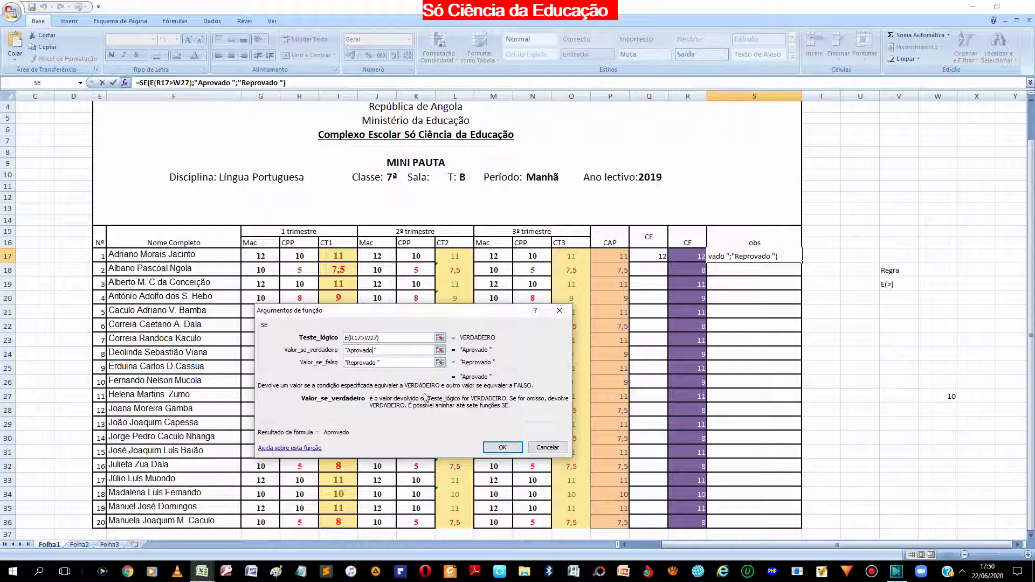
click(490, 446)
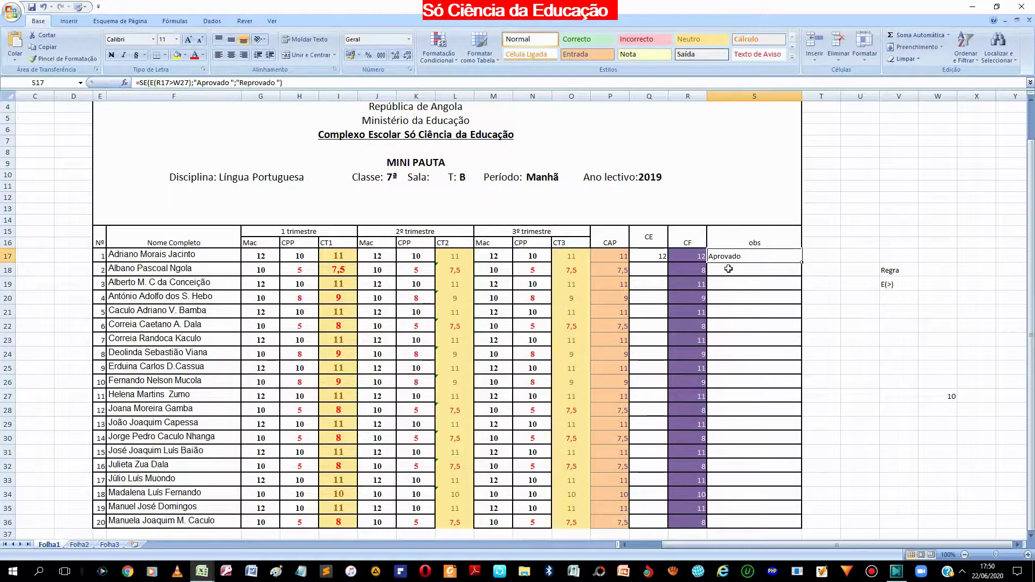
- In S18, remove an accidentally started MÉDIA formula
click(728, 266)
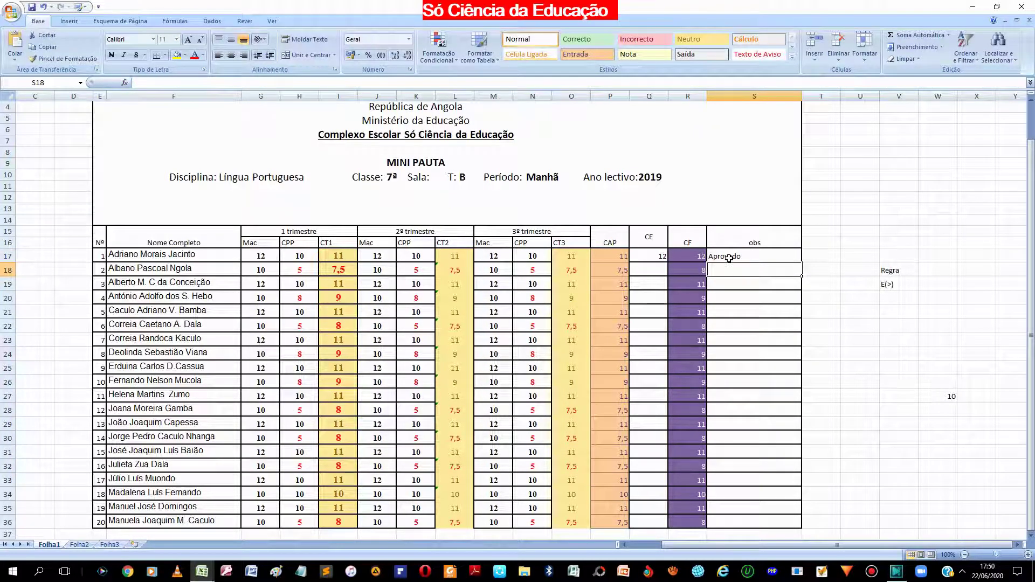
click(729, 256)
click(730, 267)
click(948, 36)
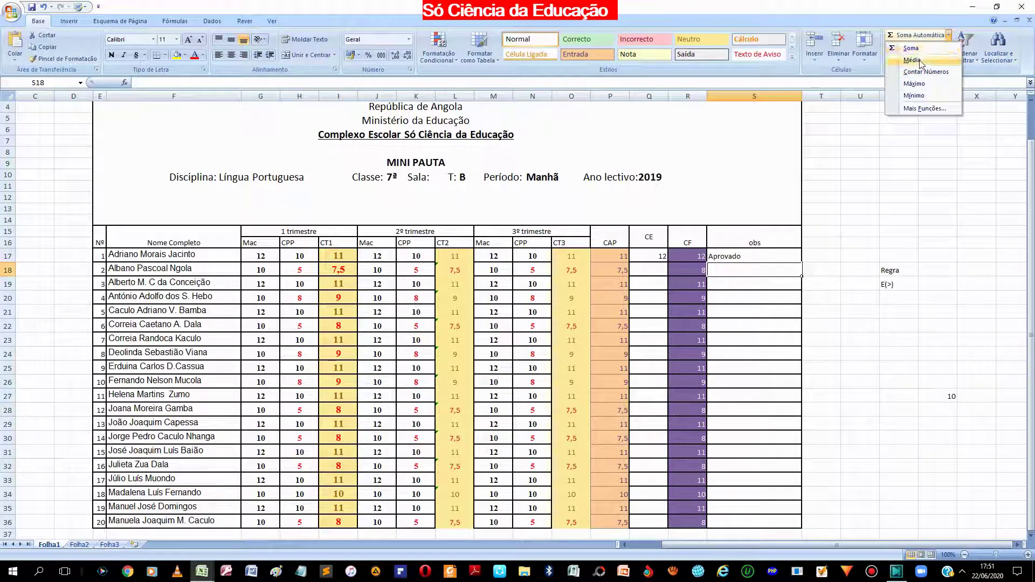
click(920, 60)
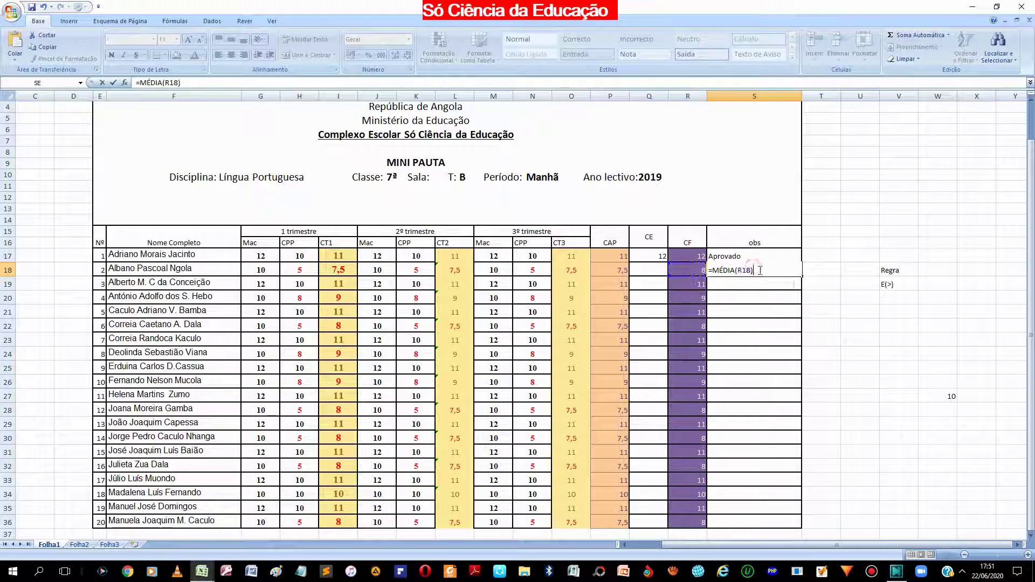
drag(753, 269, 709, 270)
key(BackSpace)
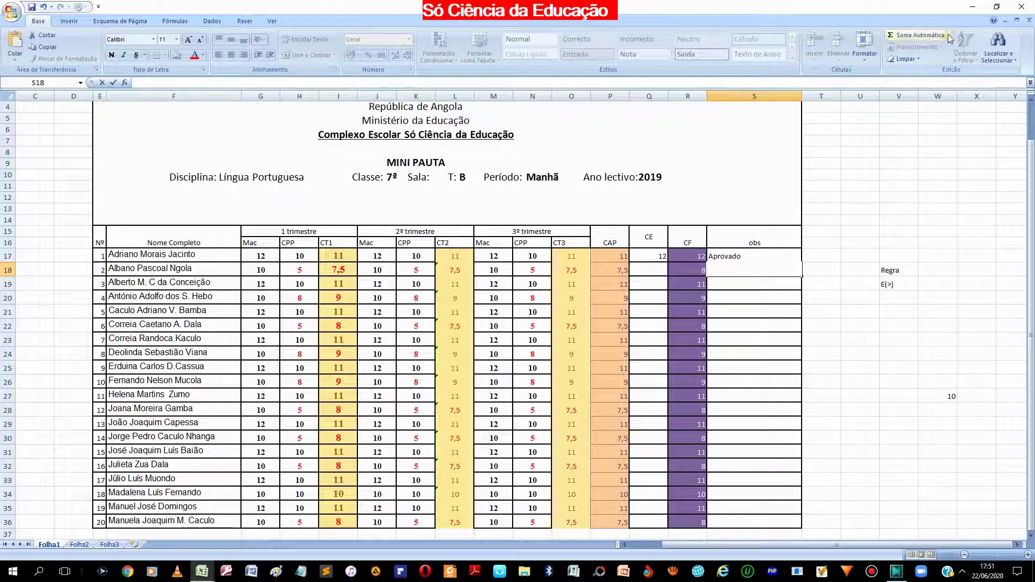
- Insert the SE function in S18 from the Recém-utilizadas category
click(948, 36)
click(916, 110)
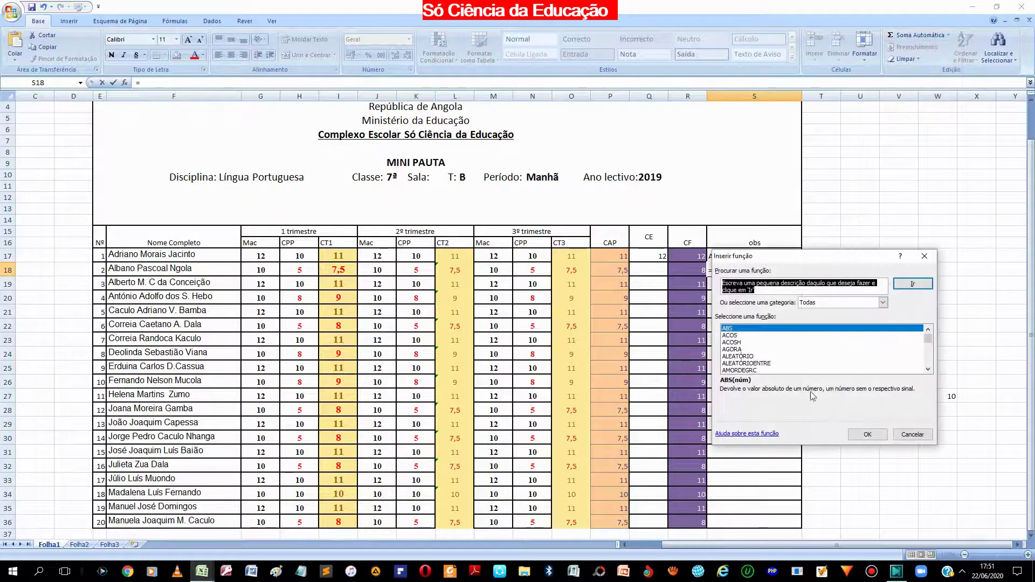
click(883, 302)
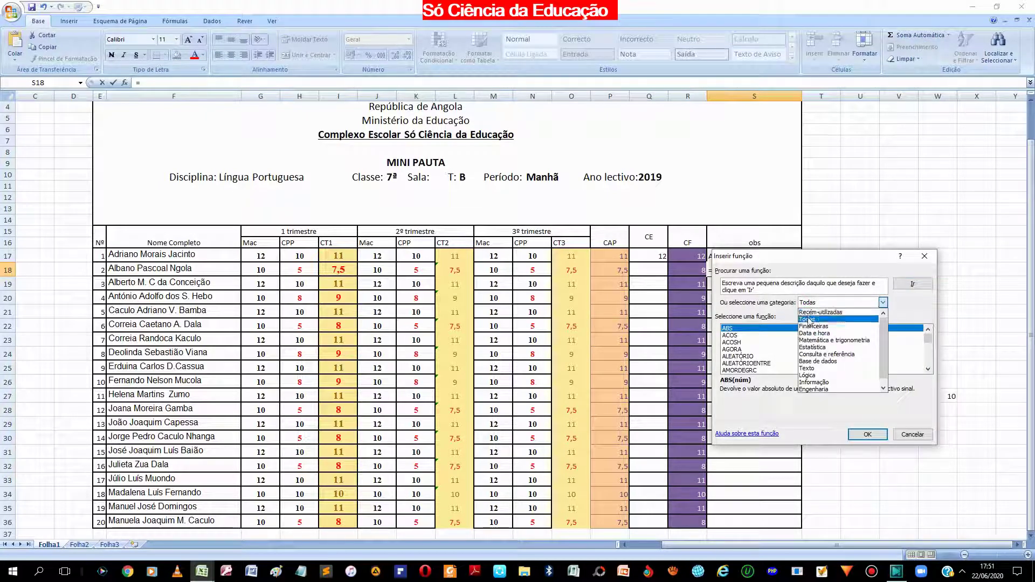
click(812, 312)
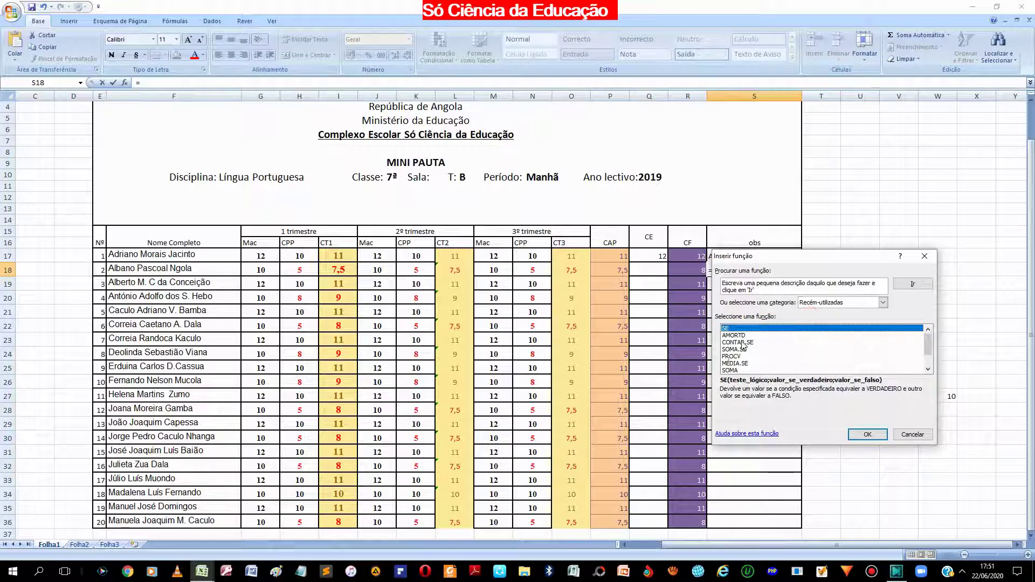
key(Return)
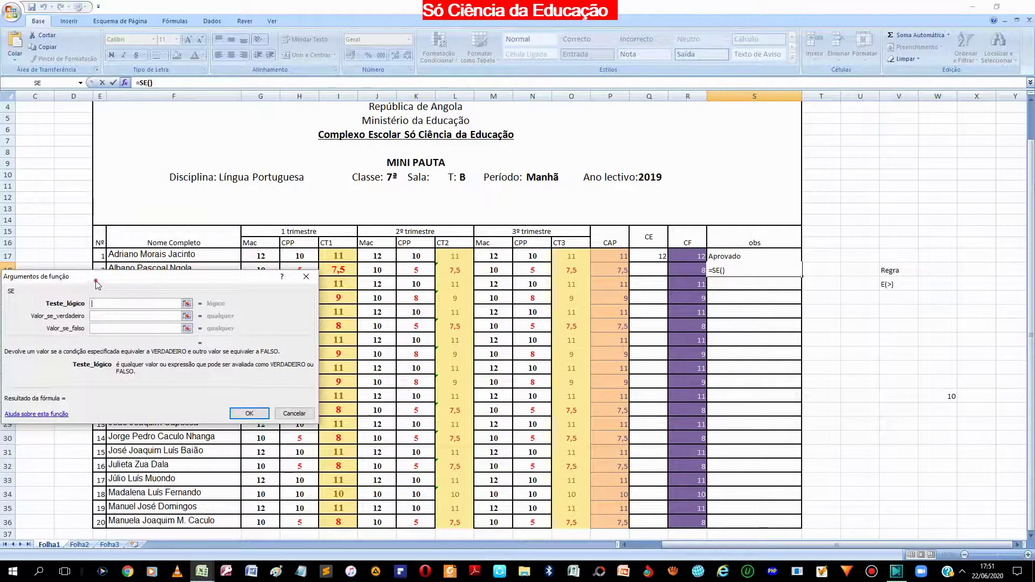
- Set S18's SE logical test to e(R18>W27)
drag(97, 283, 459, 377)
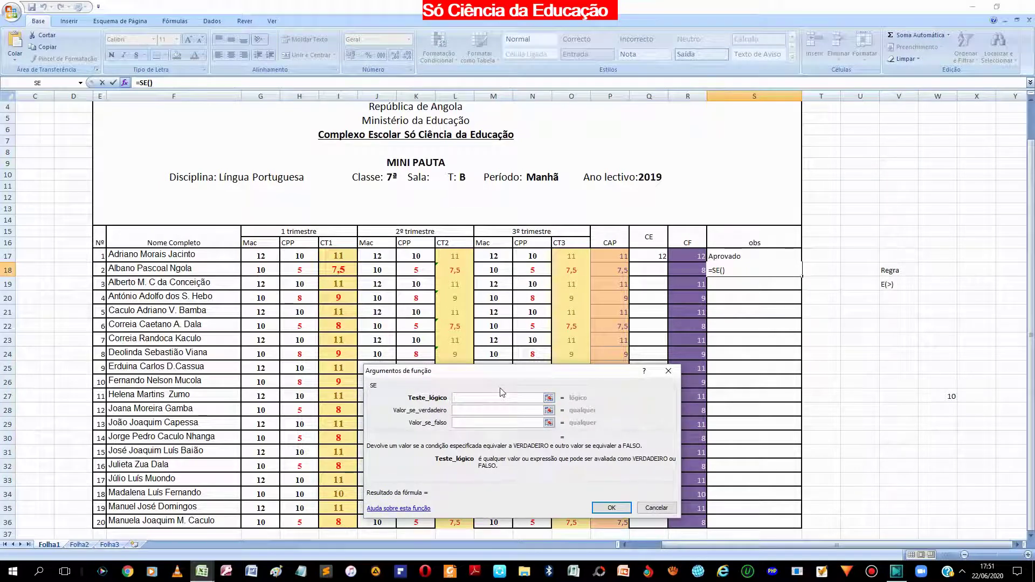
text(e)
text(()
click(694, 270)
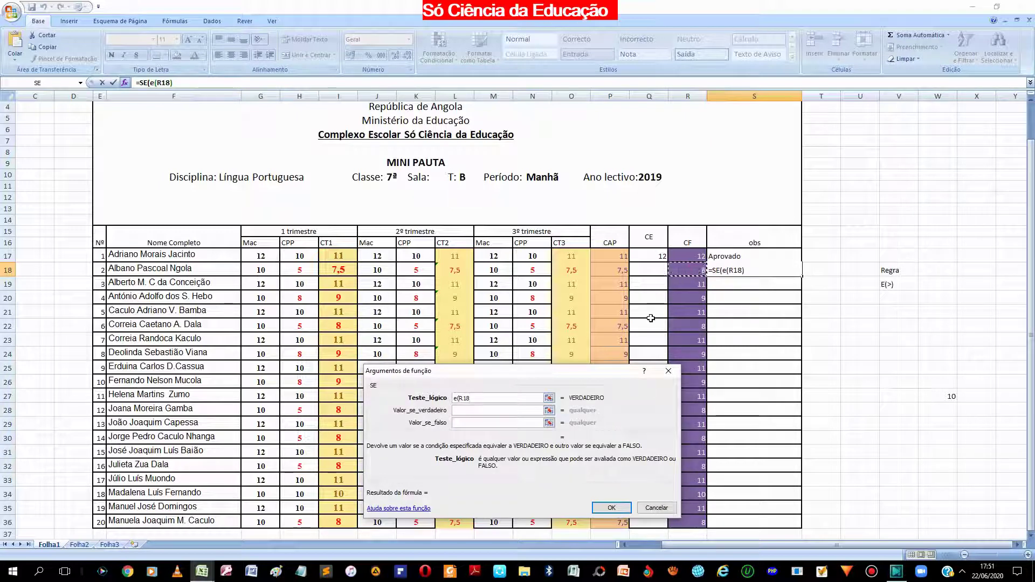
text(>)
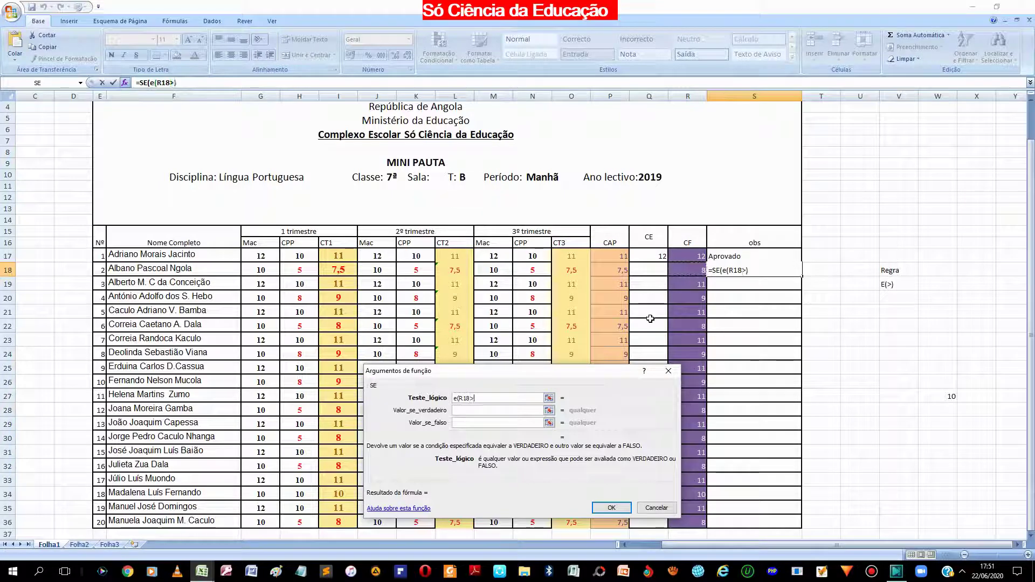
click(932, 399)
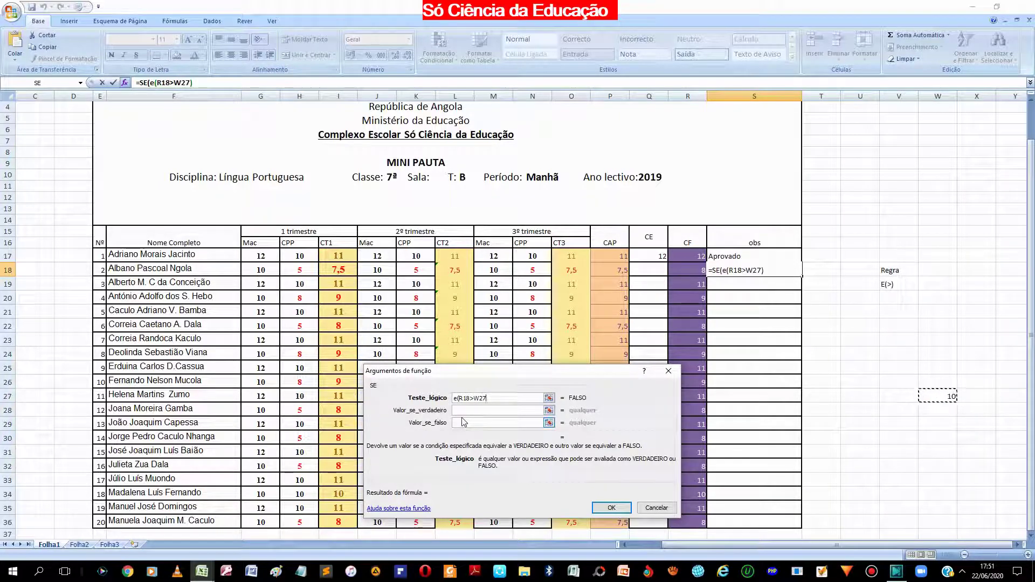
text())
- Set the results to 'Aprovado' if true and 'Reprovado' if false, and confirm
click(509, 410)
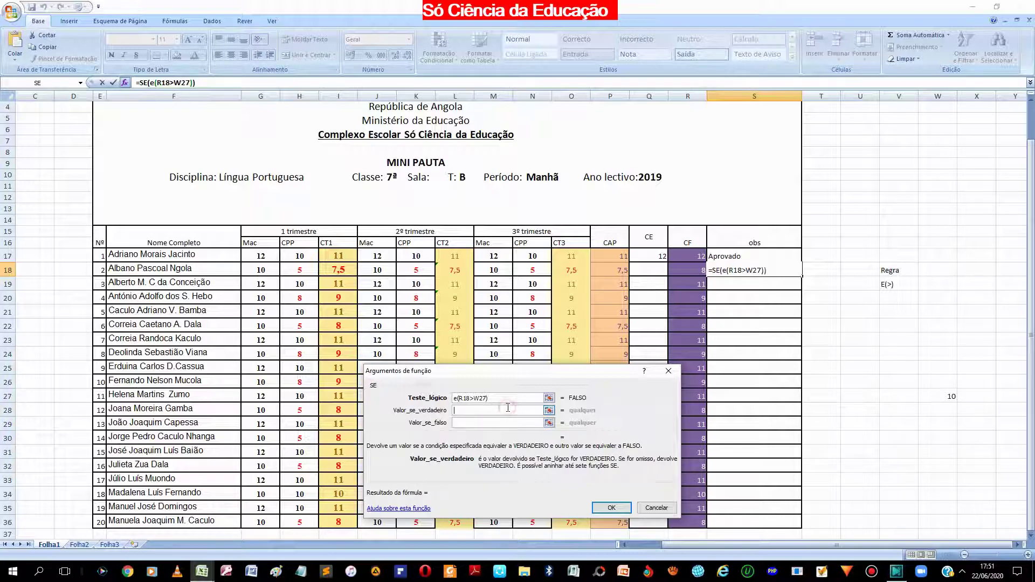
text(Apr)
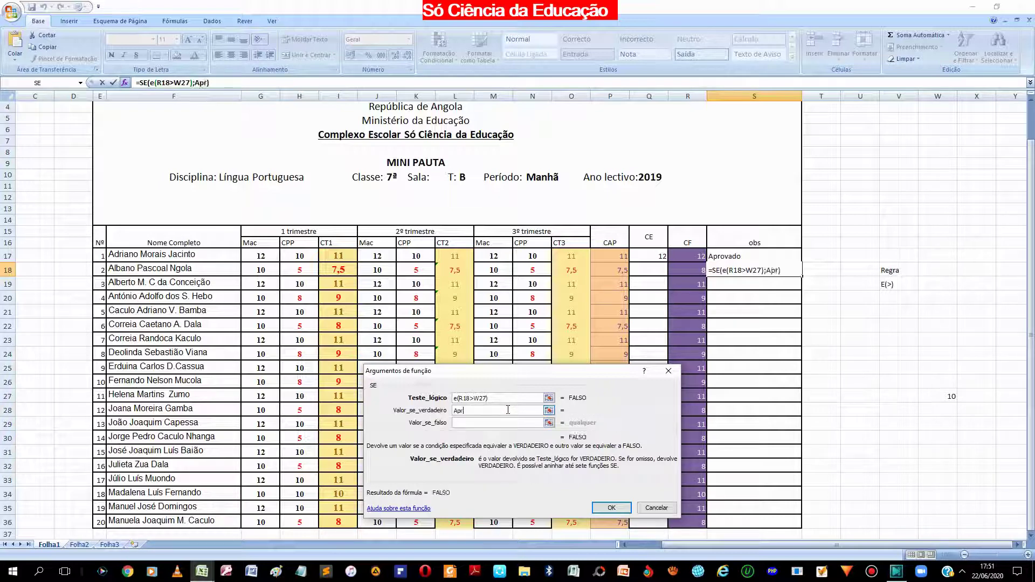
text(ovado)
click(500, 422)
text(R)
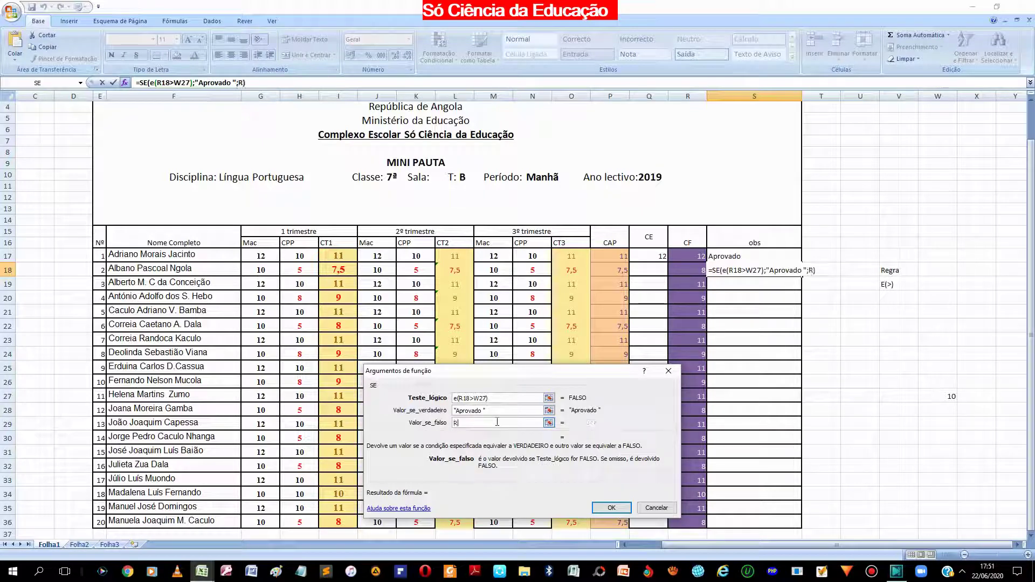
text(epro)
text(vado)
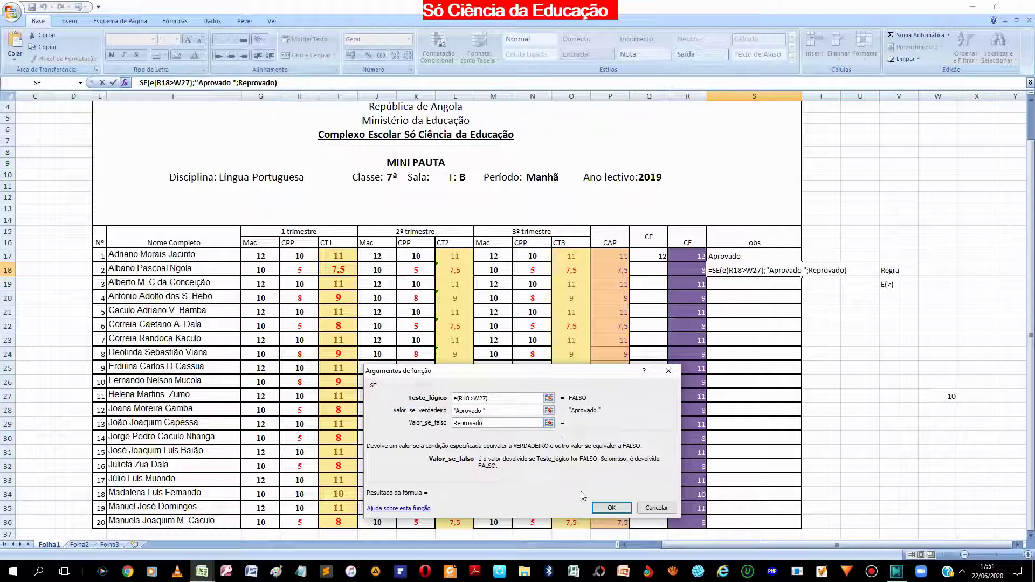
click(611, 507)
- Fill the S17:S18 formulas down the obs column to row 36
click(758, 285)
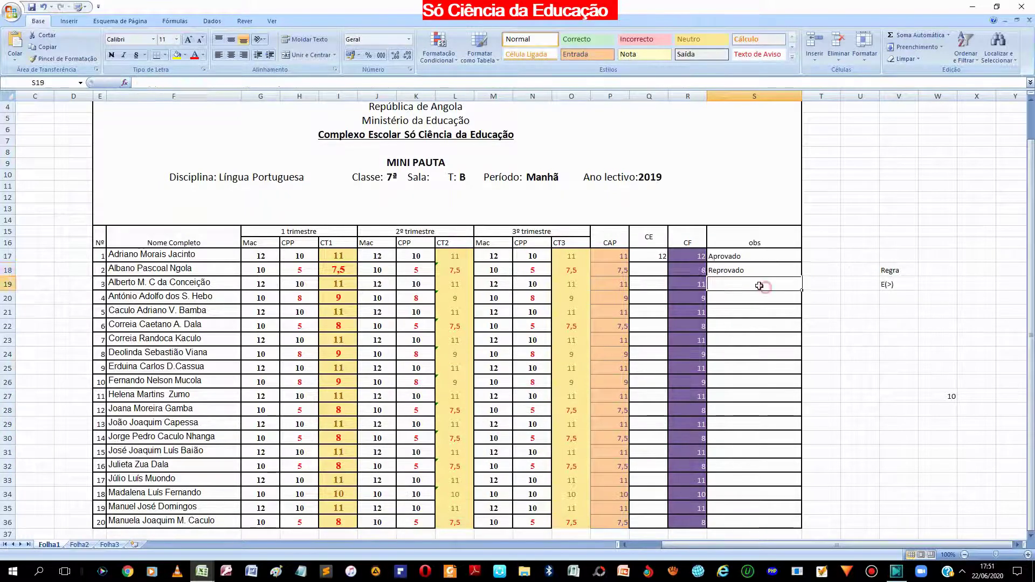
double_click(728, 258)
click(757, 299)
drag(723, 256, 724, 269)
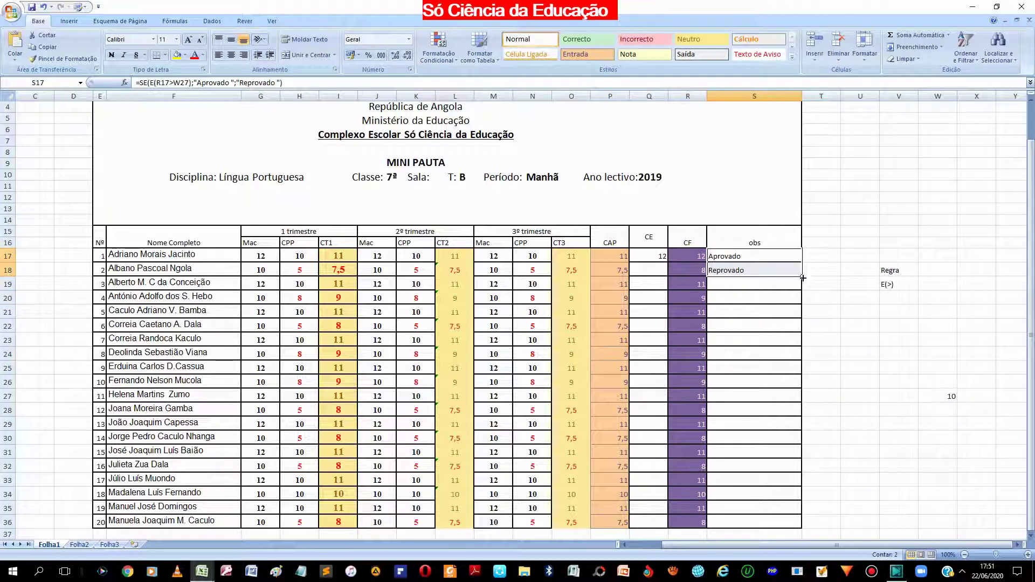
drag(803, 278, 782, 525)
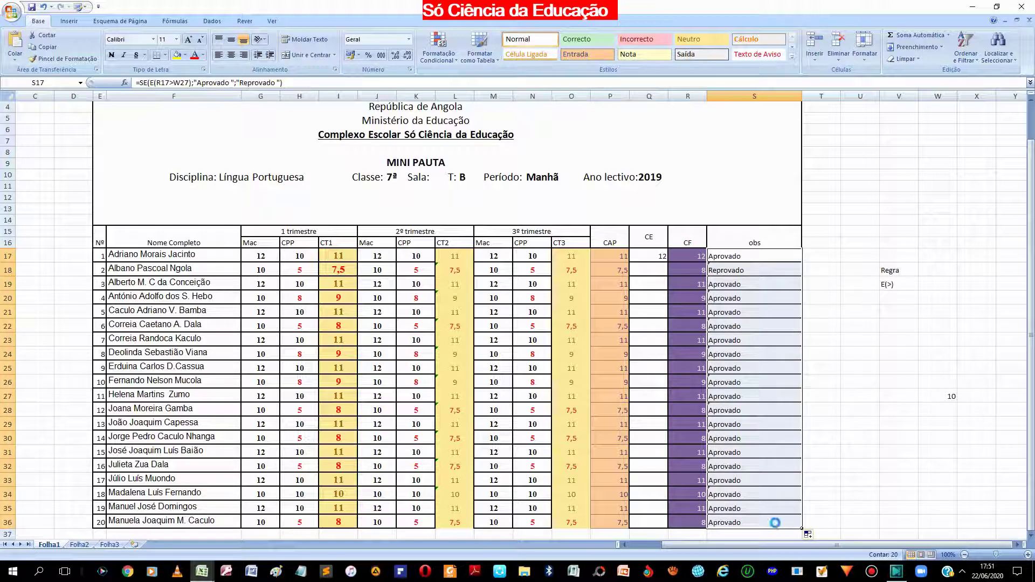
- Undo the fill down and select S18 to view its formula
key(ctrl+z)
click(754, 312)
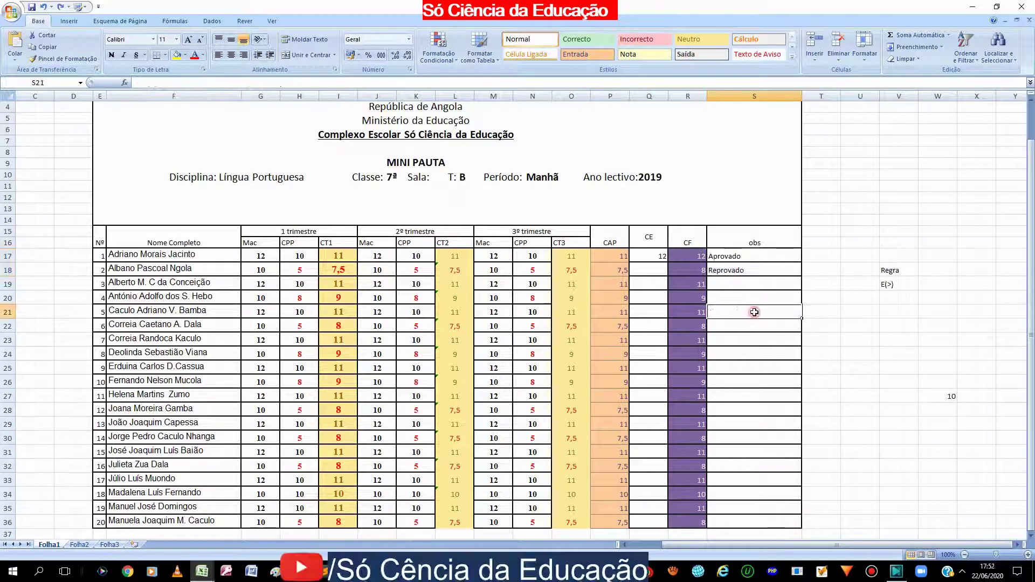
click(736, 273)
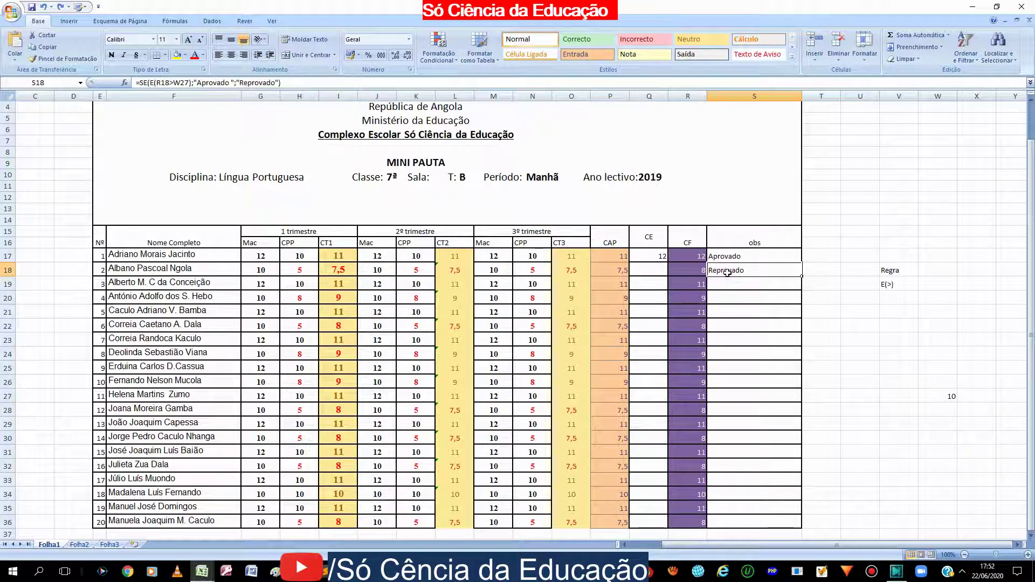
- Cancel the accidental =S22 edit and recommit S18's formula unchanged
drag(281, 82, 108, 65)
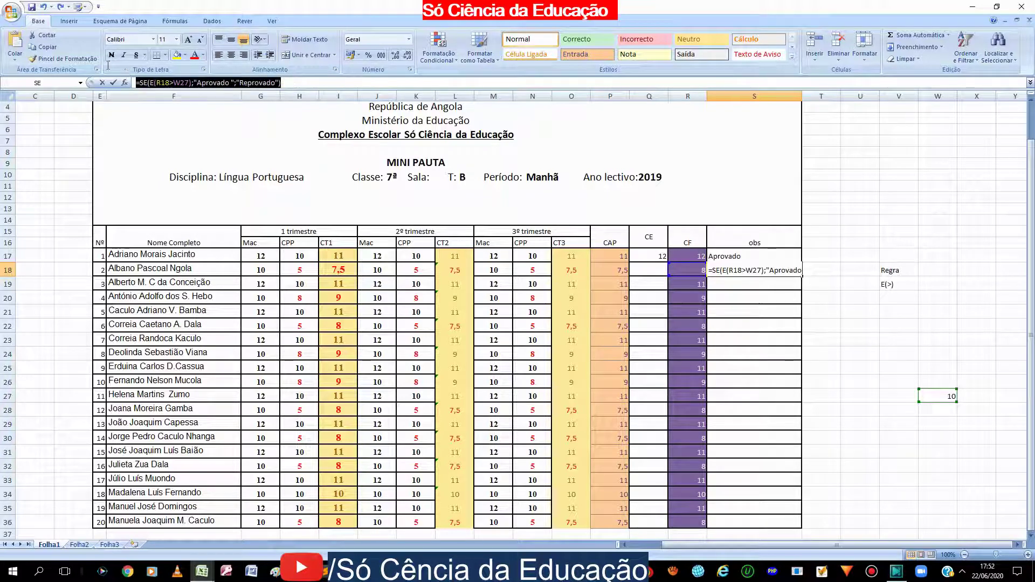
key(End)
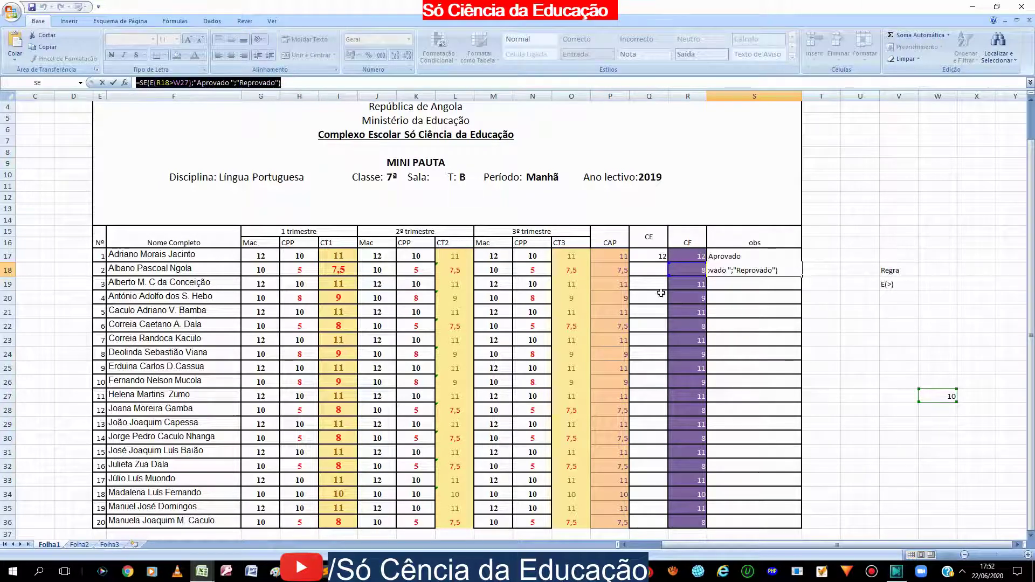
text(=)
click(717, 325)
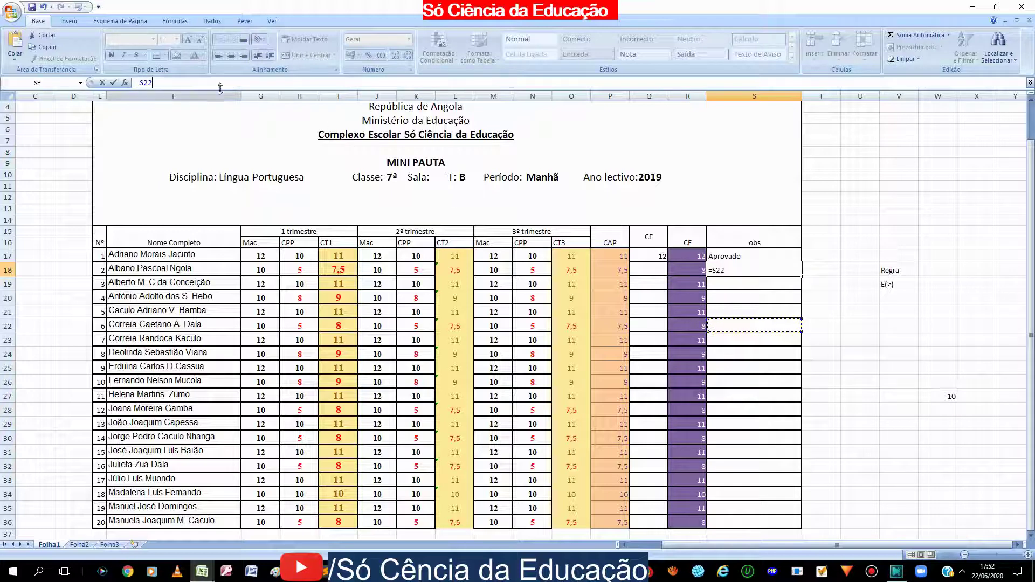
key(Escape)
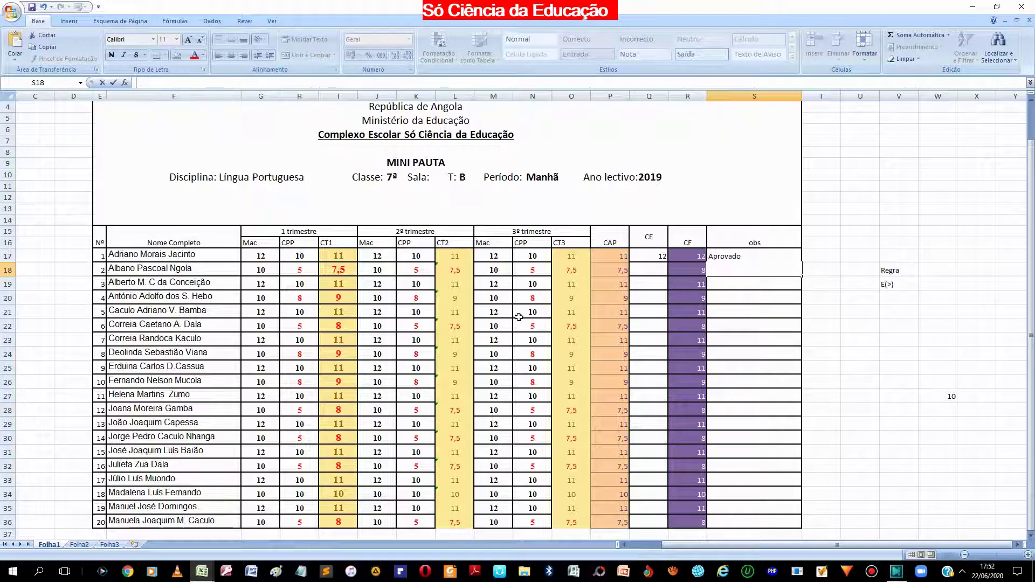
key(Escape)
key(ctrl+z)
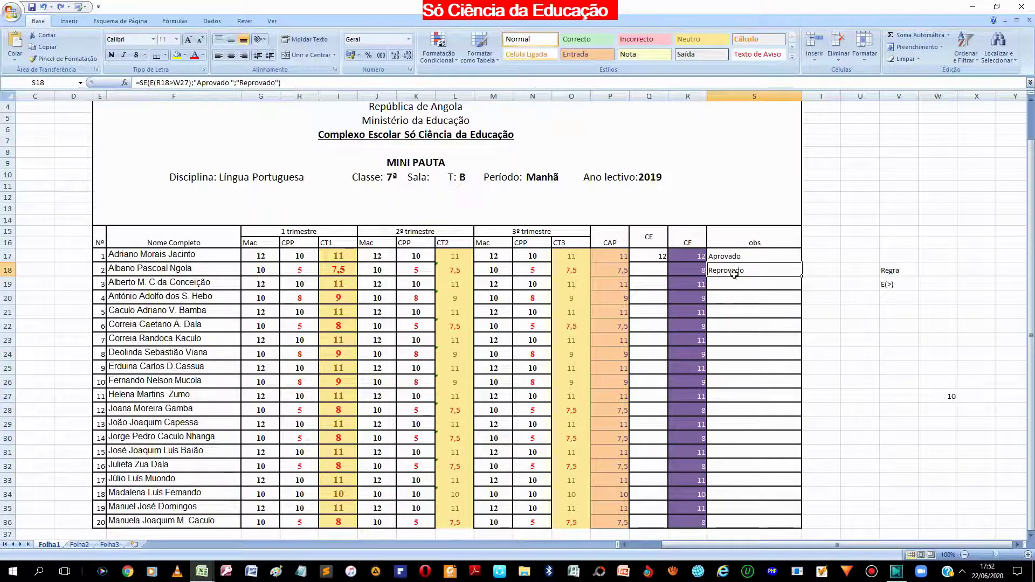
triple_click(244, 81)
key(ctrl+c)
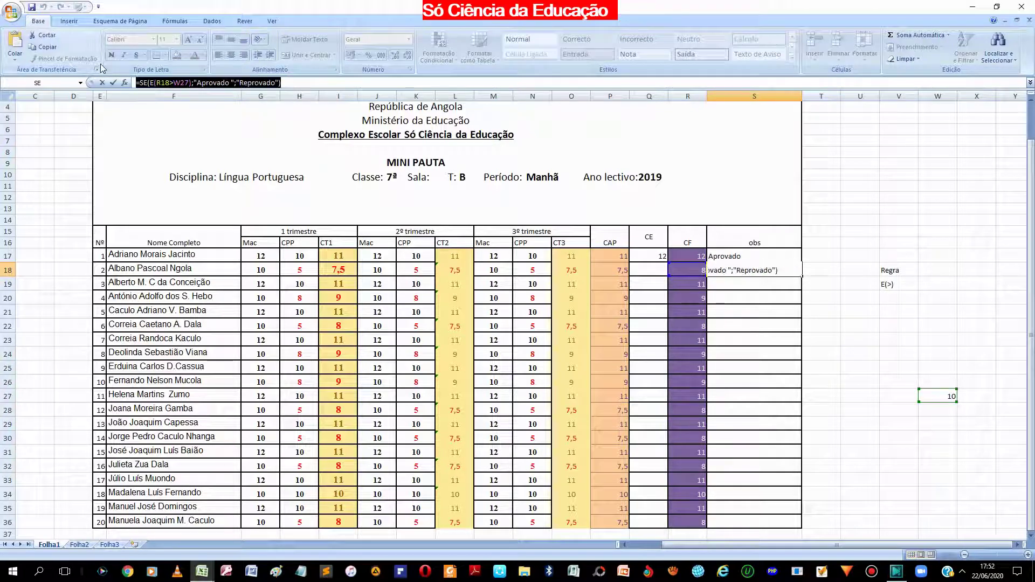
click(312, 83)
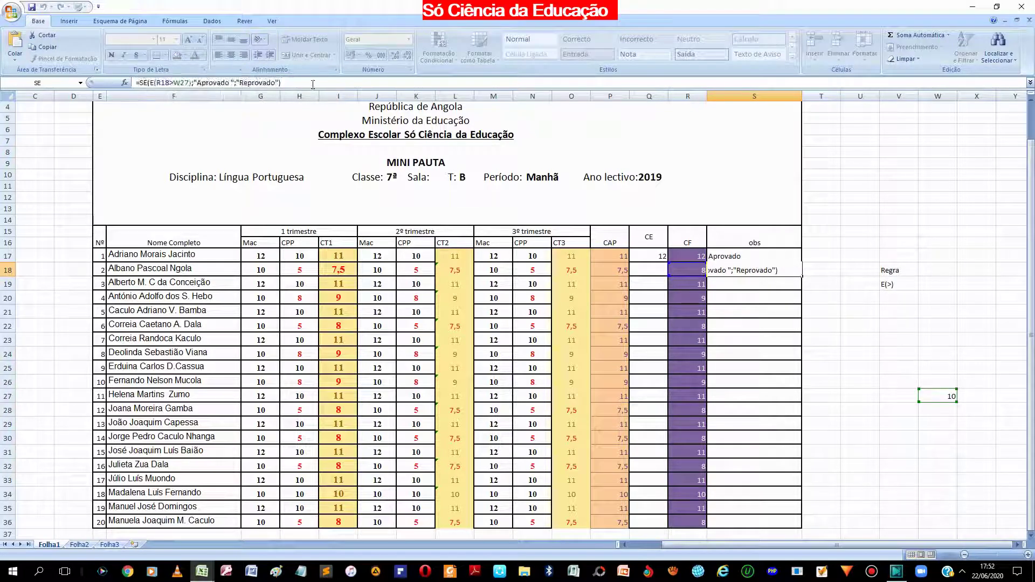
key(Return)
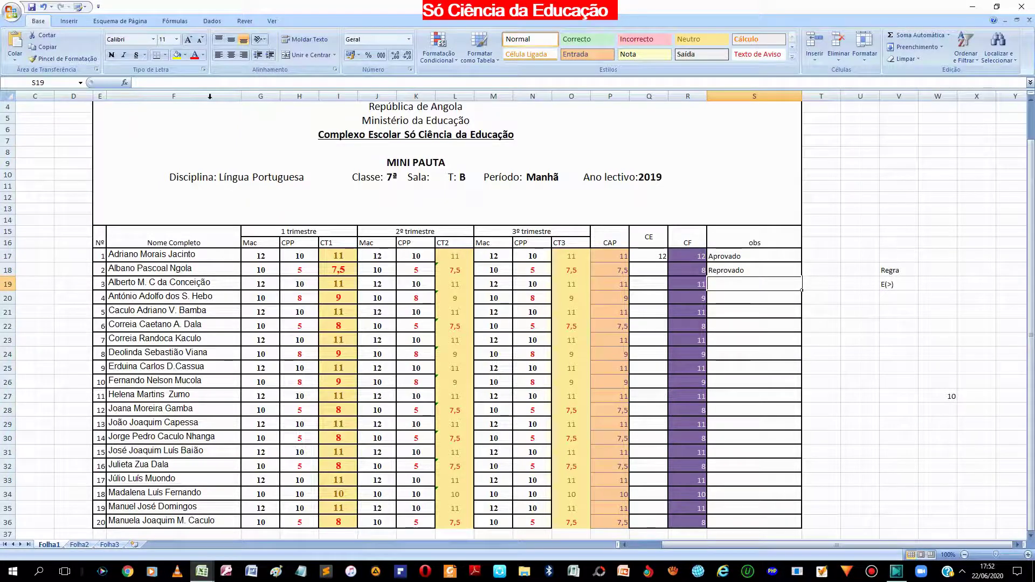
- Paste the SE(E()) formula into S19, replacing R18 with R19
click(177, 82)
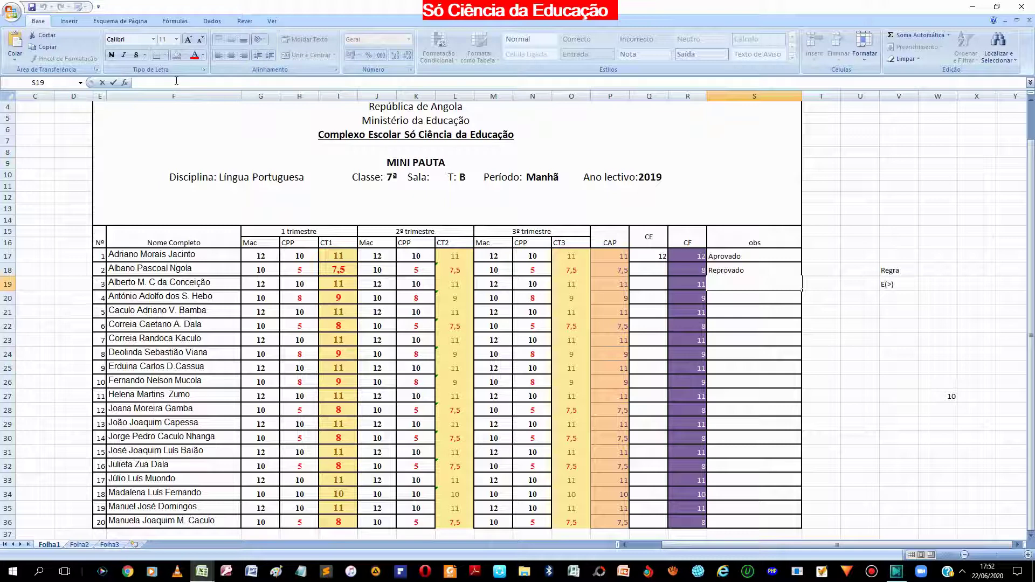
key(ctrl+v)
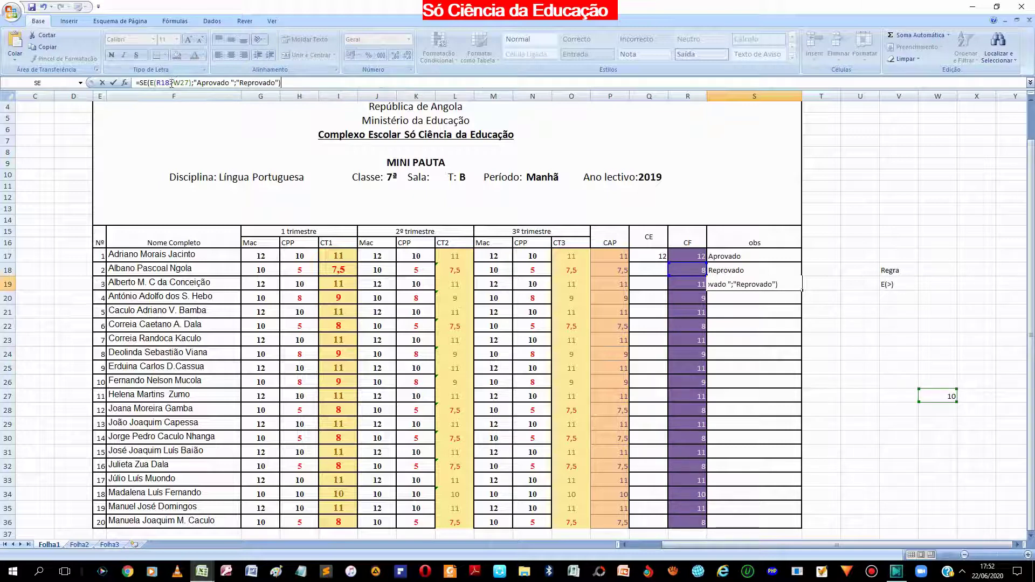
drag(165, 82, 168, 82)
click(688, 286)
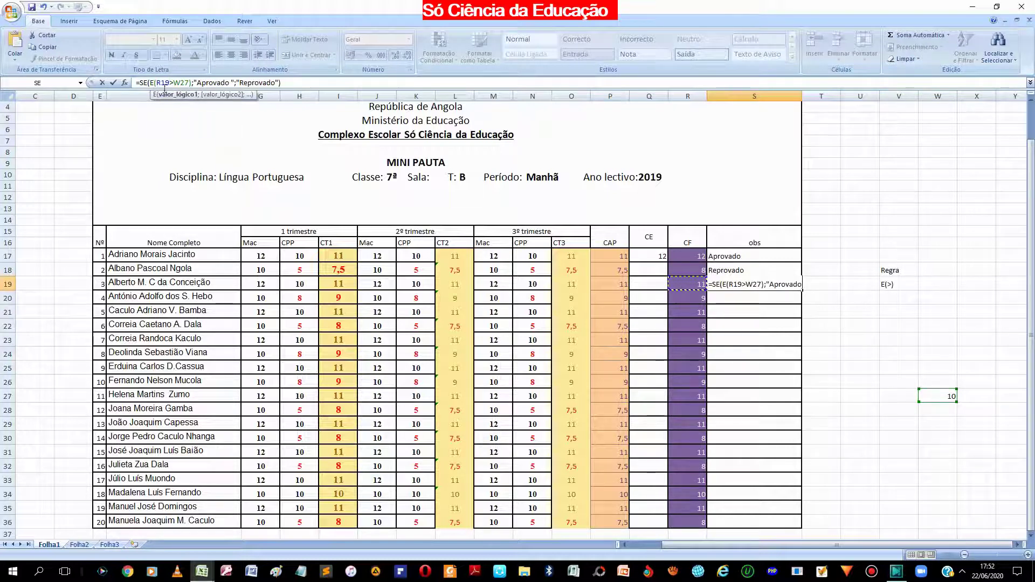
key(Return)
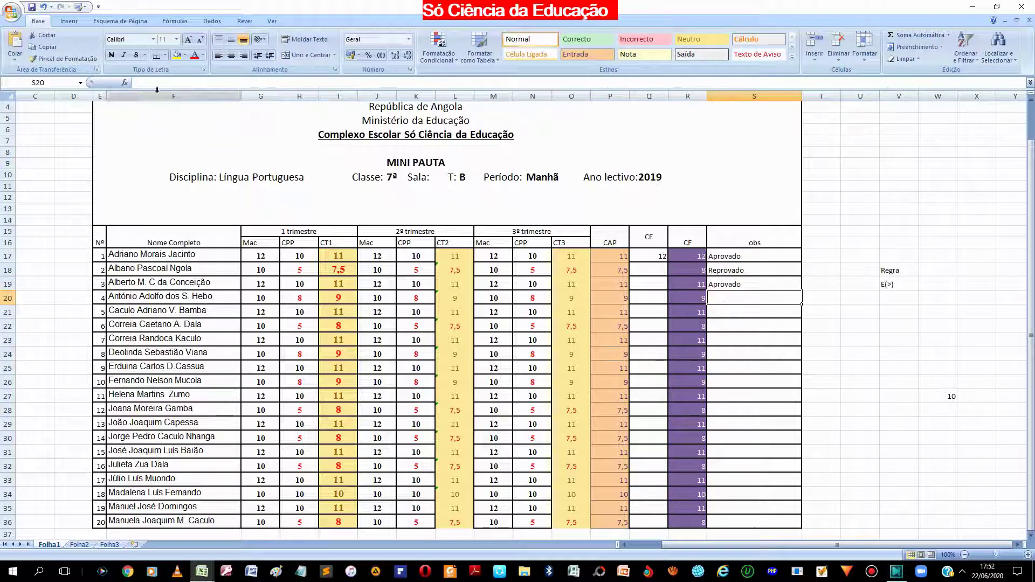
- Paste the formula into S20 and S21, pointing them at R20 and R21
click(202, 82)
key(ctrl+v)
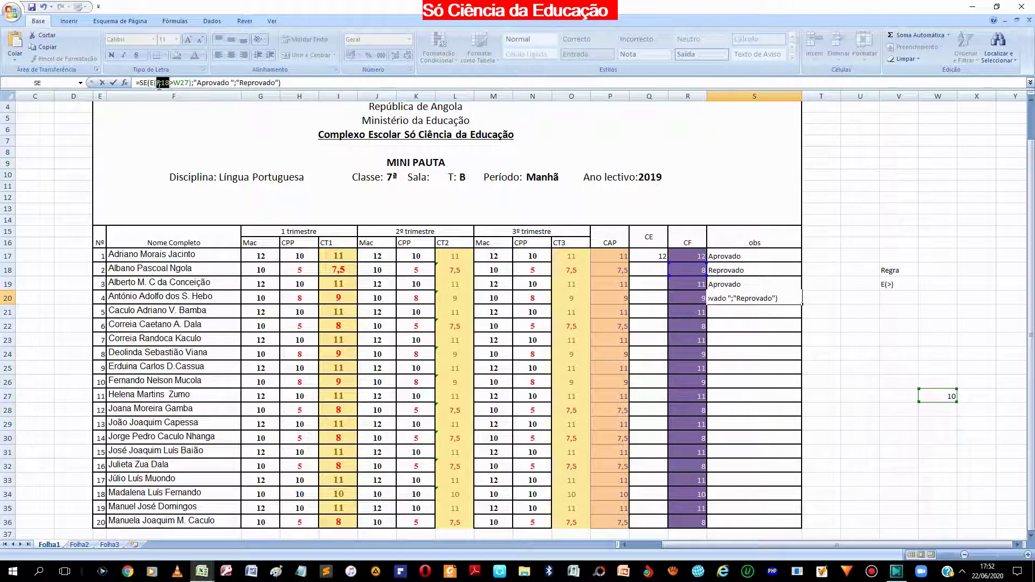
click(698, 297)
key(Return)
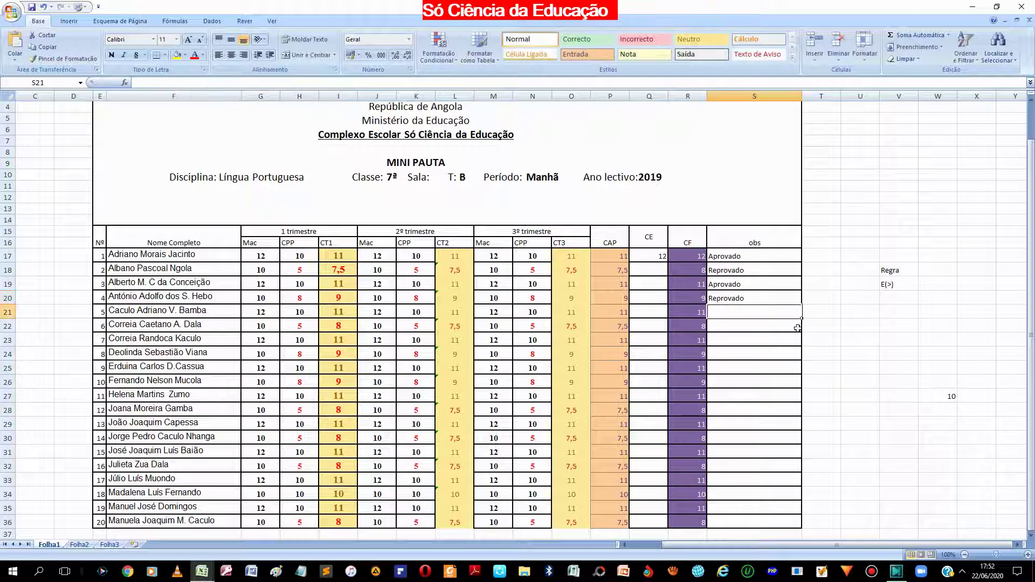
click(191, 83)
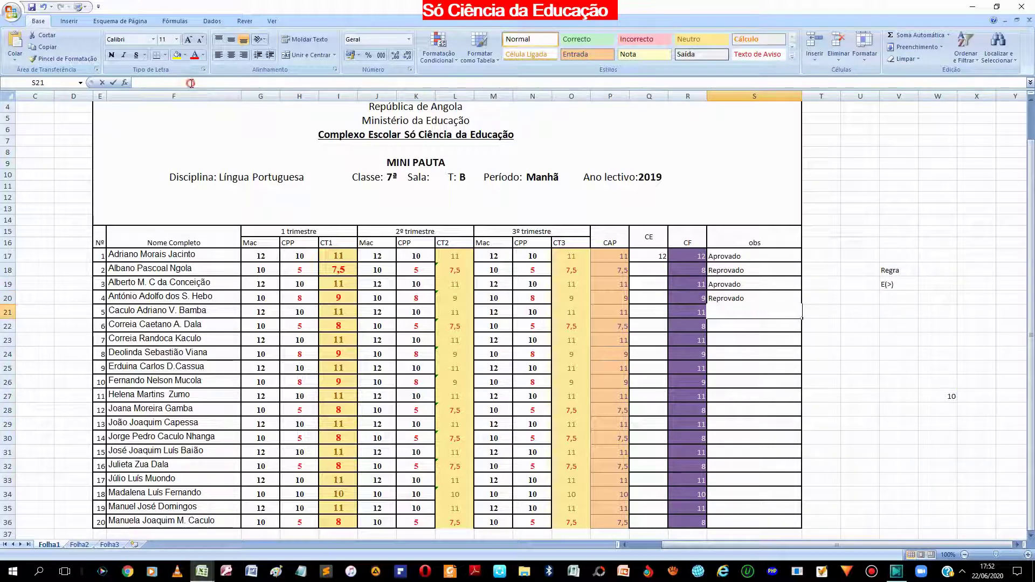
key(ctrl+v)
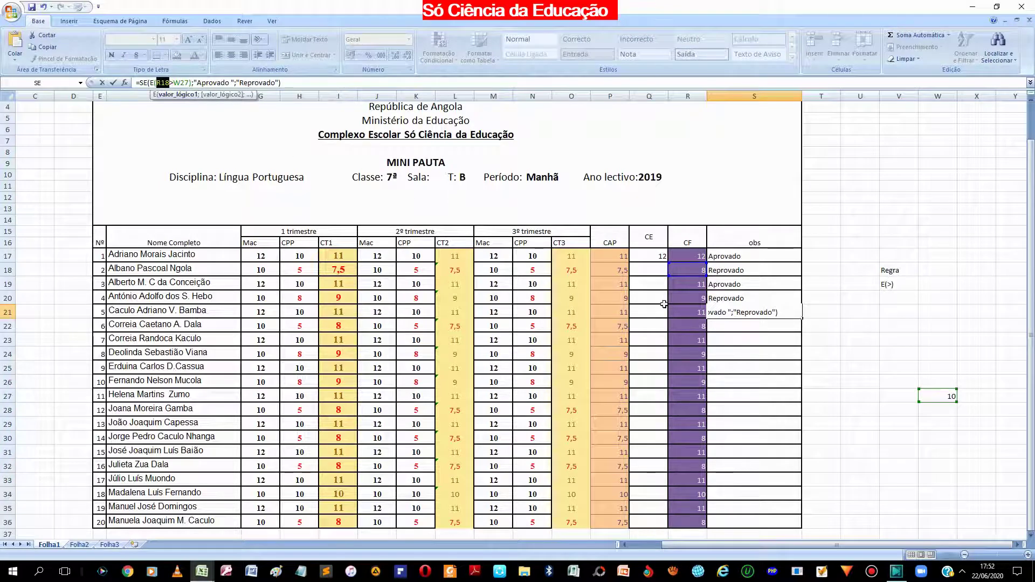
click(699, 313)
key(Return)
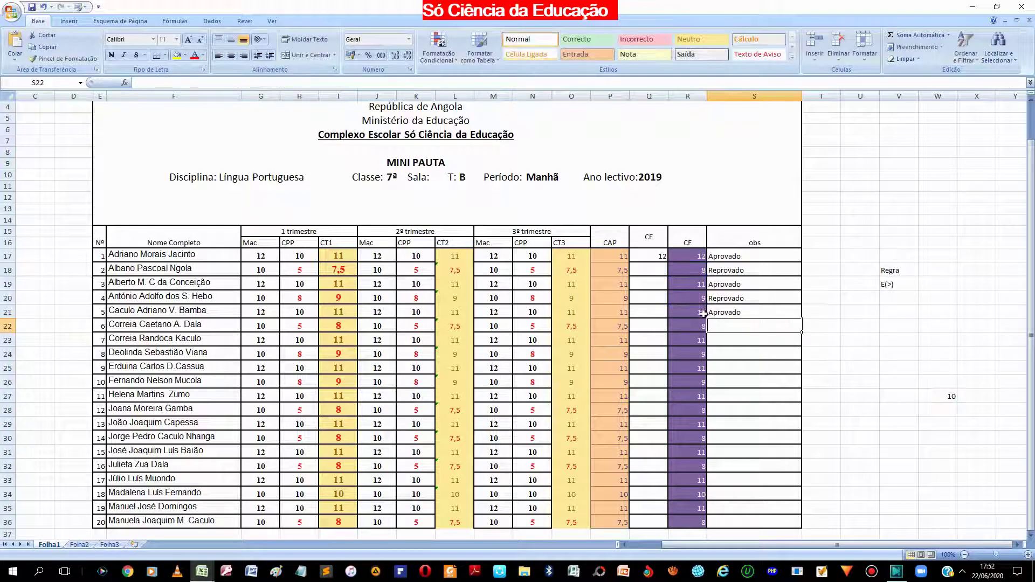
- Paste the formula into S22, replacing R18 with R22
click(182, 84)
key(ctrl+v)
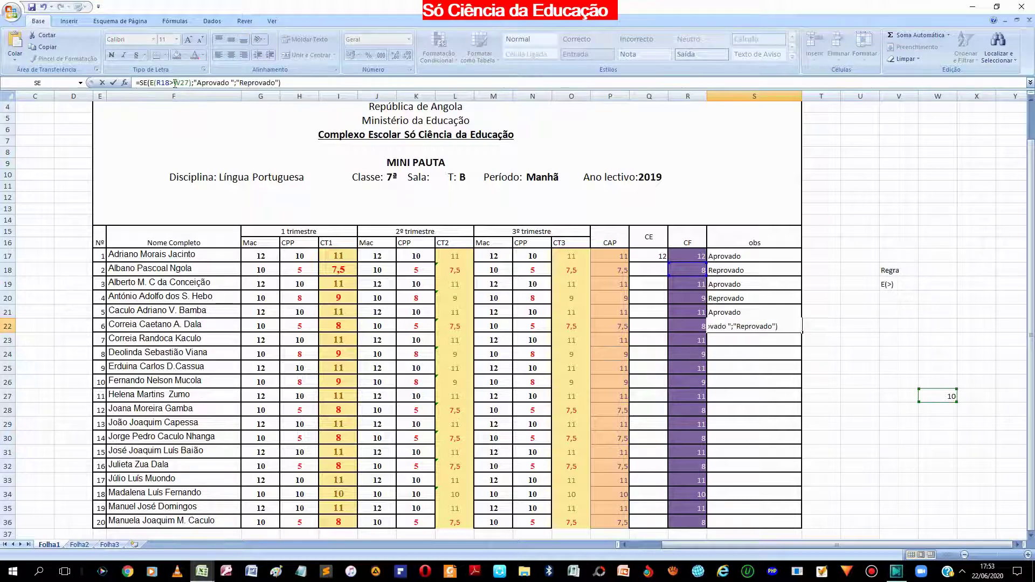
drag(163, 82, 157, 82)
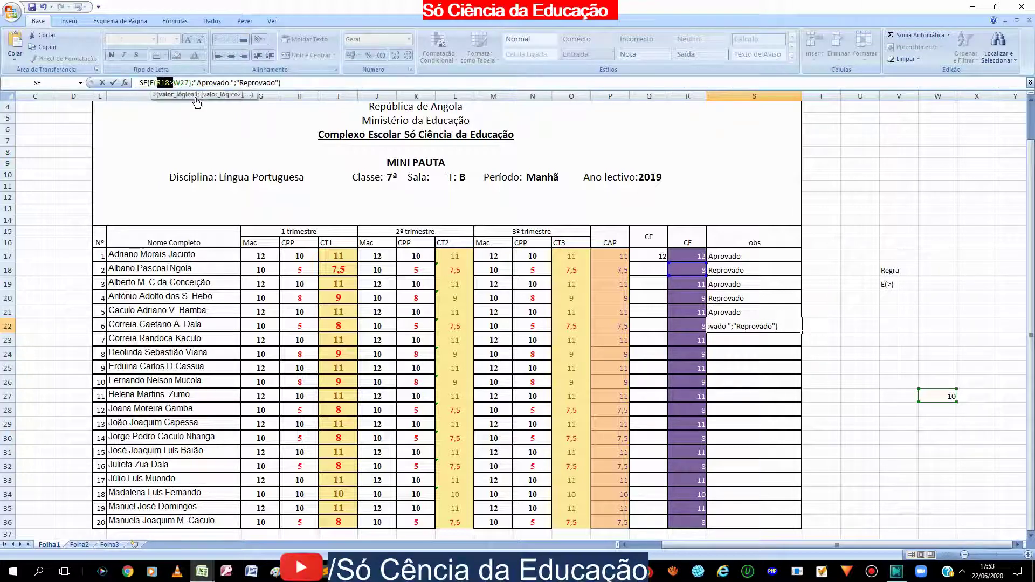
click(692, 327)
- Decline the correction prompt, dismiss the error, and cancel the broken S22 formula
key(Return)
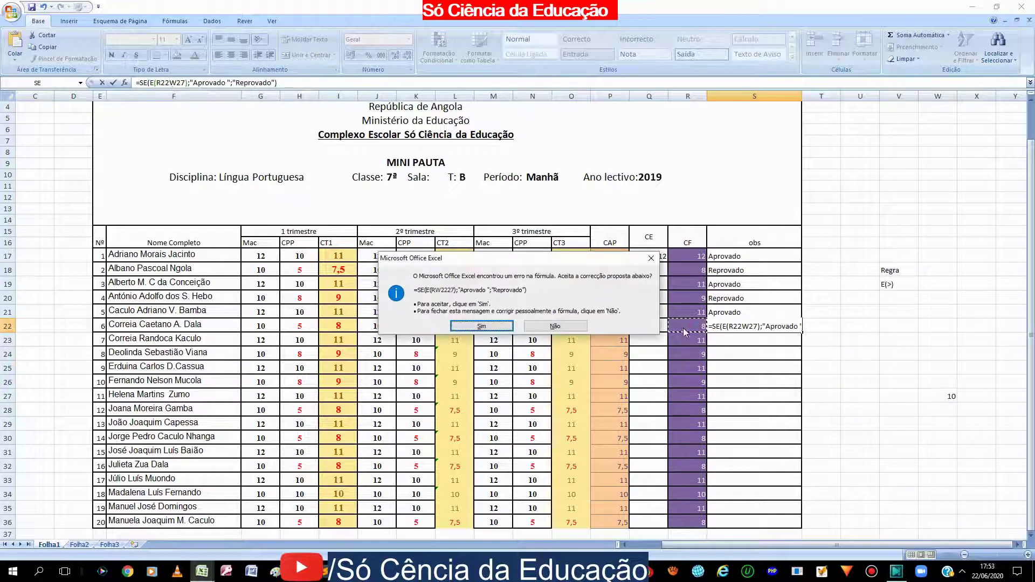
click(651, 258)
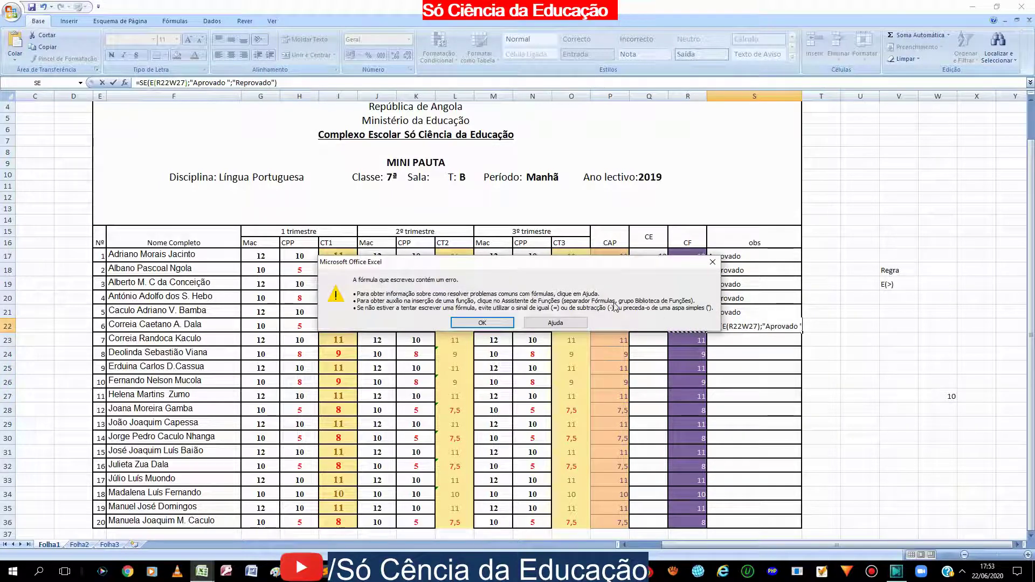
click(712, 262)
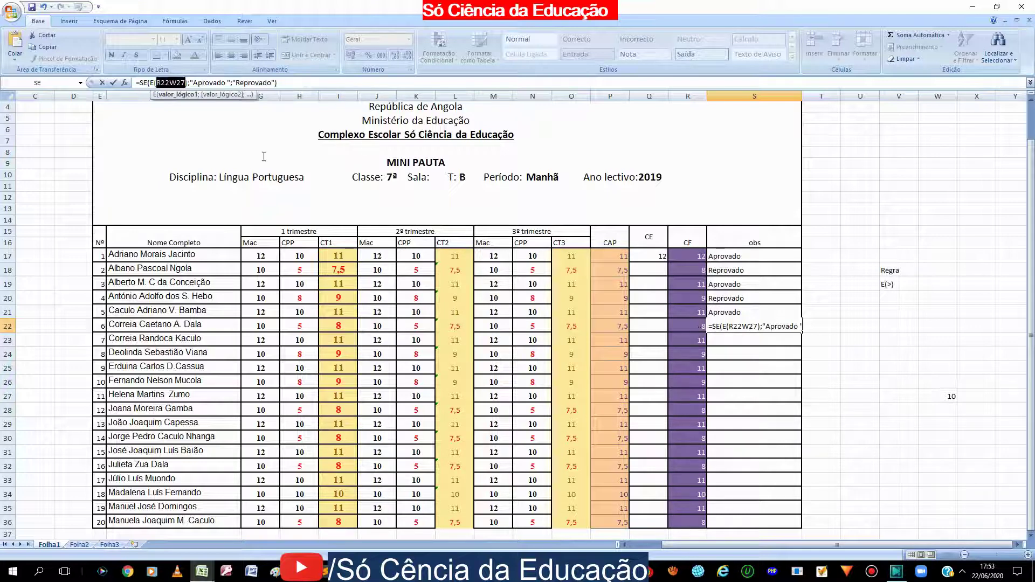
click(203, 82)
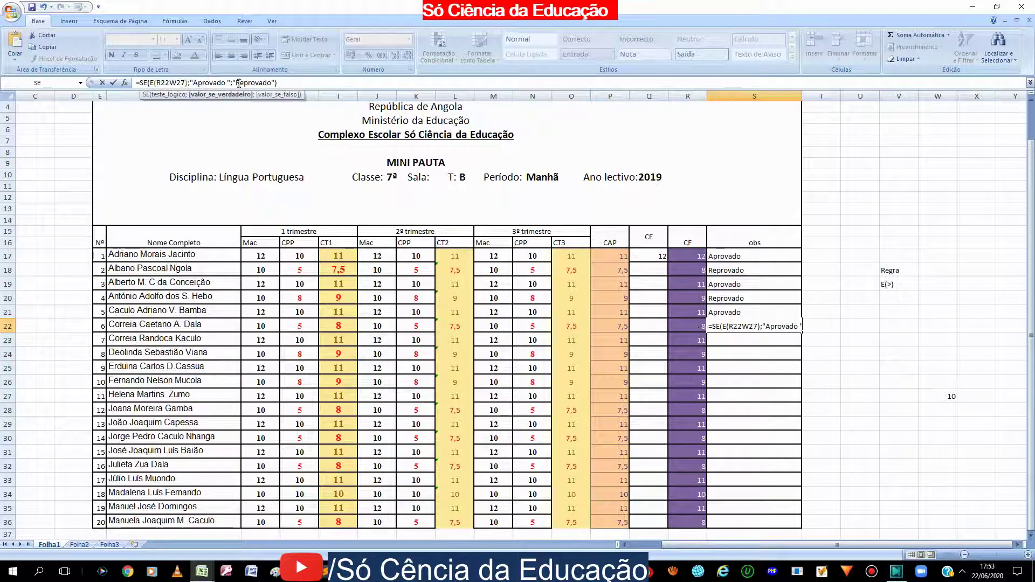
key(Escape)
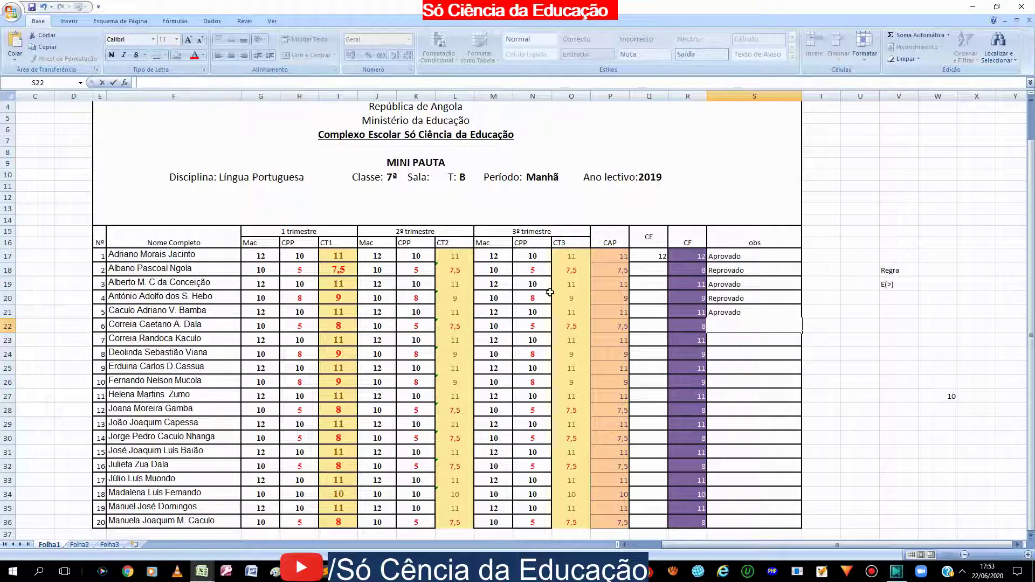
- Re-enter the SE(E()) formula in S22, with R22 replacing R18
click(723, 325)
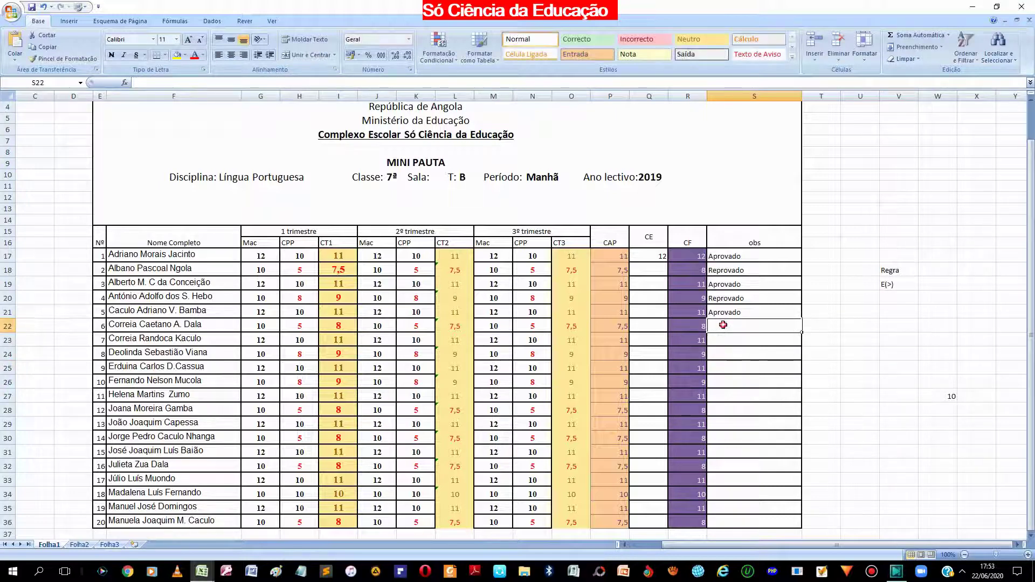
click(151, 82)
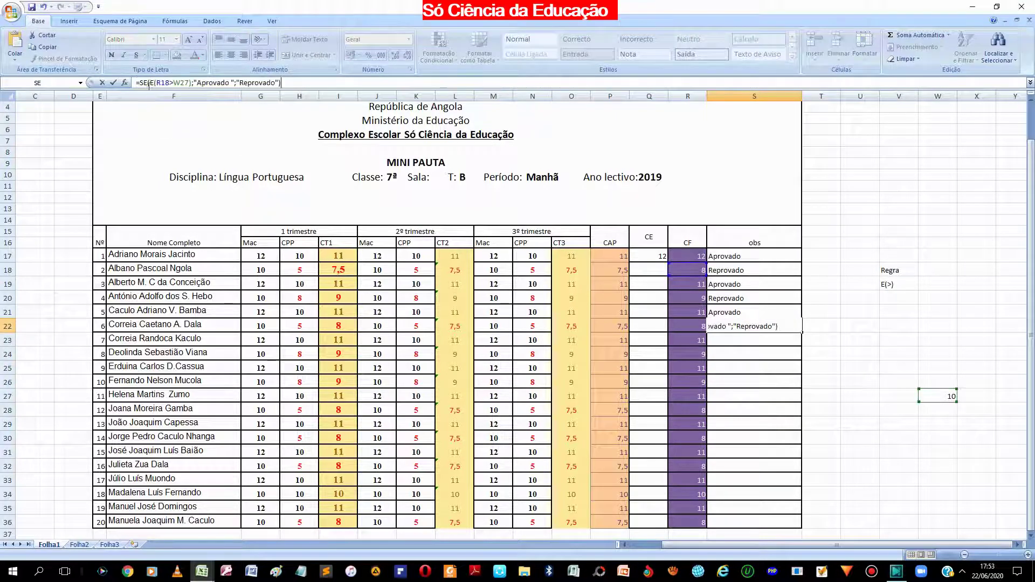
key(ctrl+v)
drag(157, 85, 157, 87)
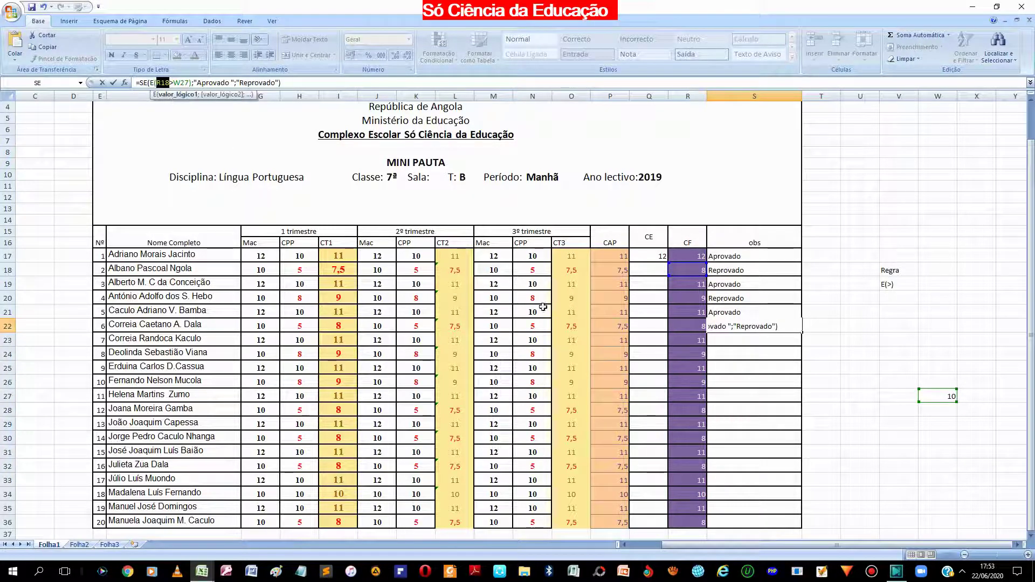
click(696, 326)
key(Return)
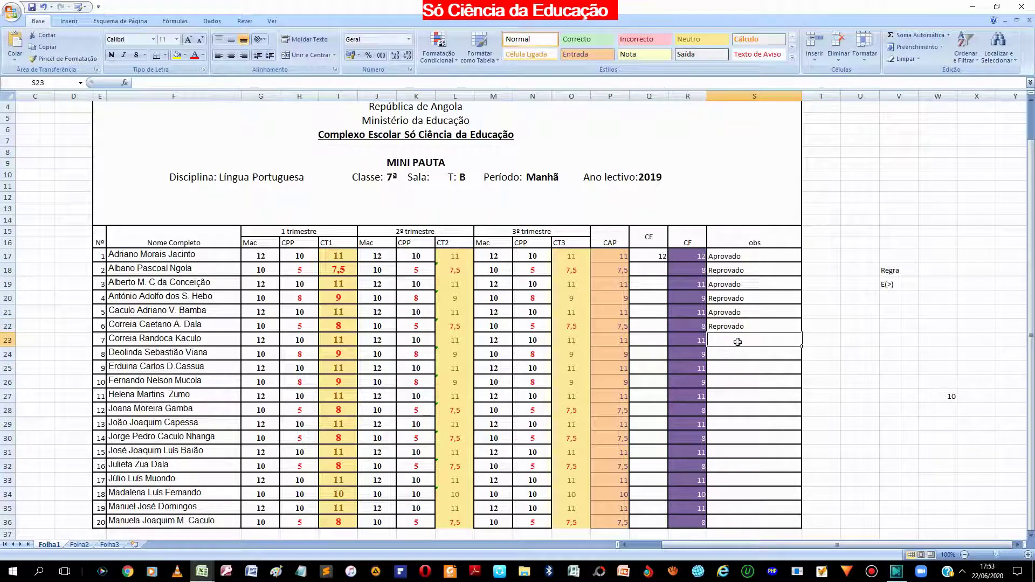
- Enter the formula in S23, referencing R23
click(153, 82)
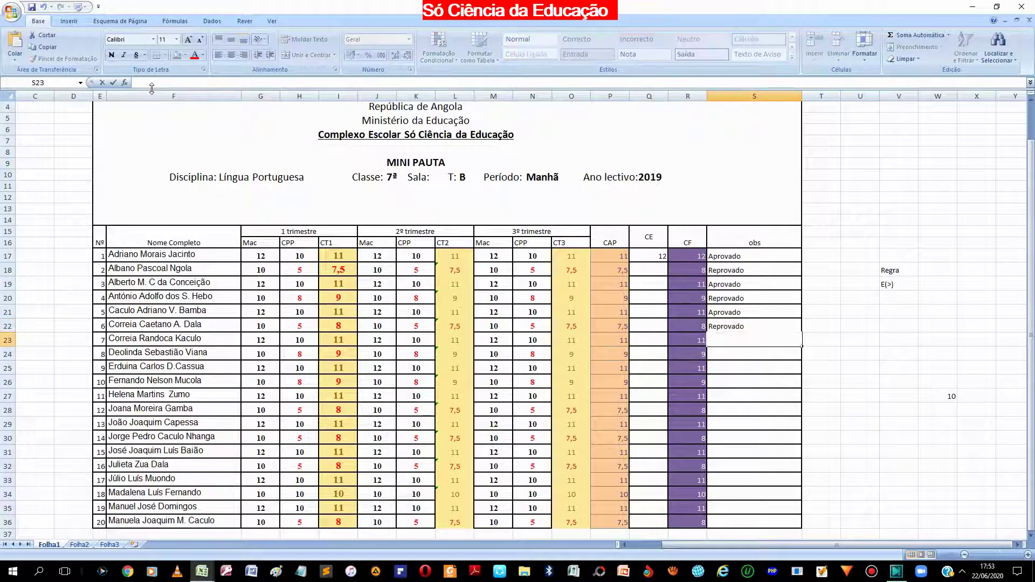
text(=SE(E(R18>W27);"Aprovado ";"Reprovado"))
drag(160, 82, 163, 83)
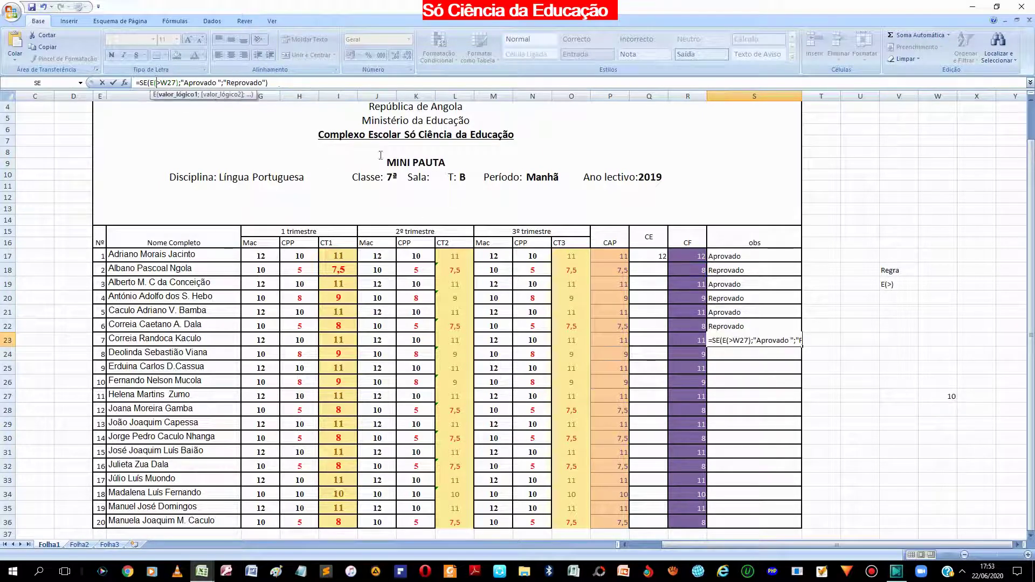
click(687, 340)
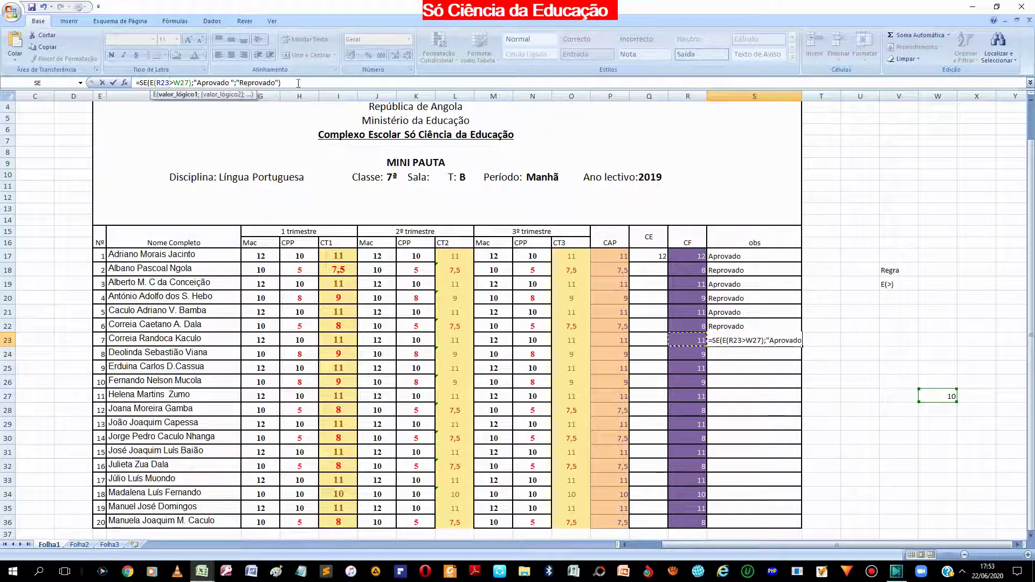
key(Return)
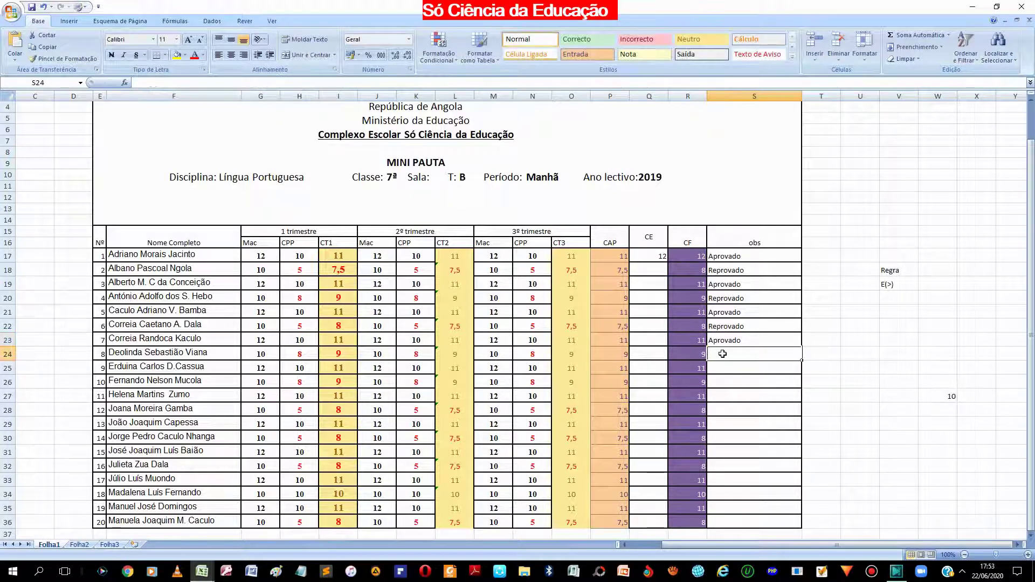
- Enter the formula in S24, referencing R24
click(153, 81)
key(ctrl+v)
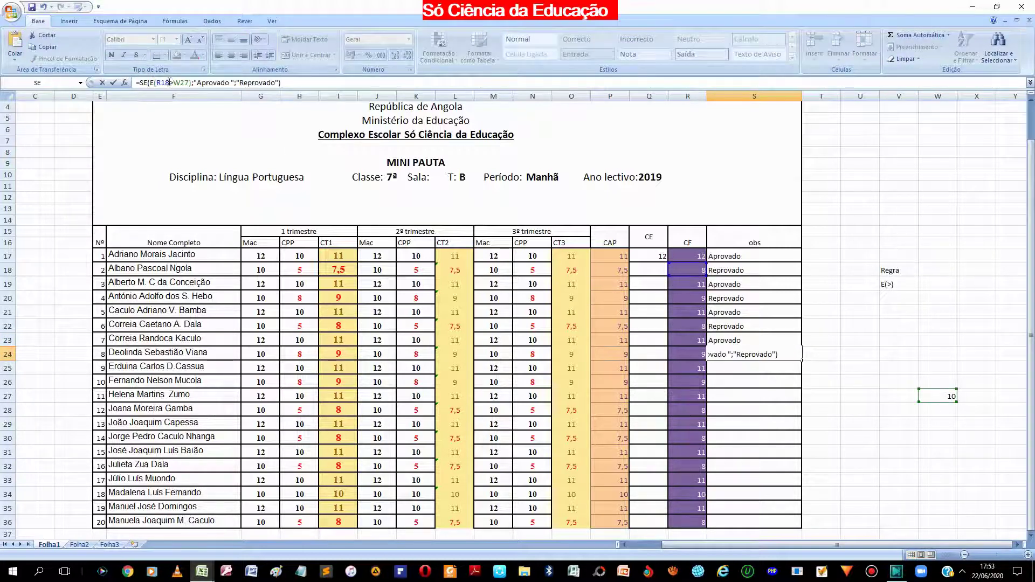
double_click(165, 82)
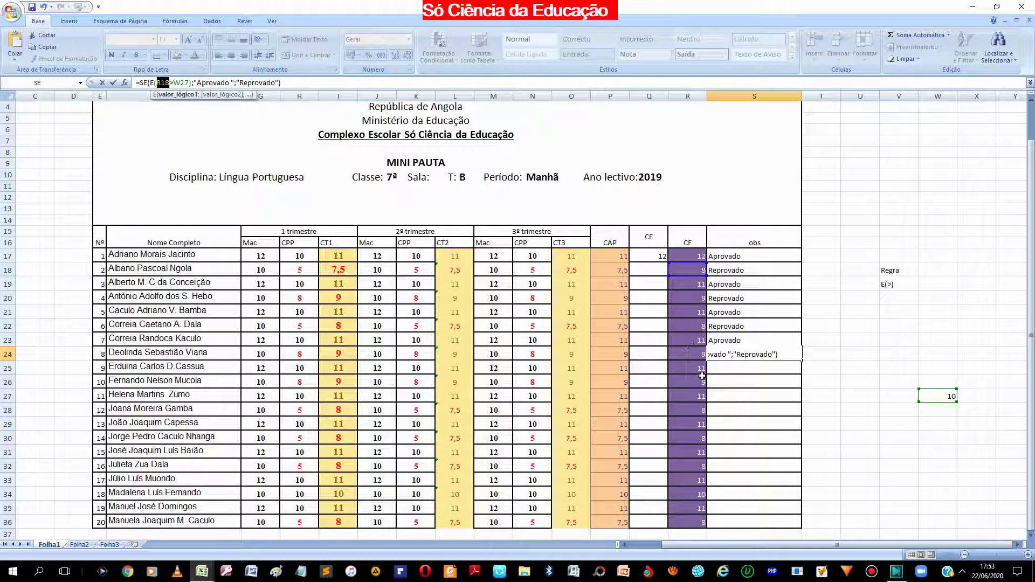
click(695, 354)
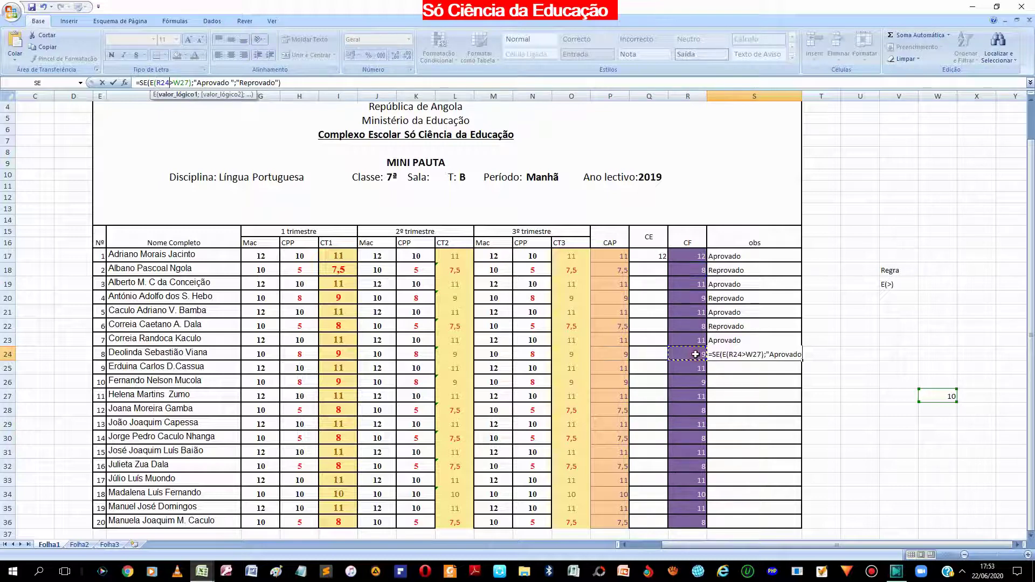
key(Return)
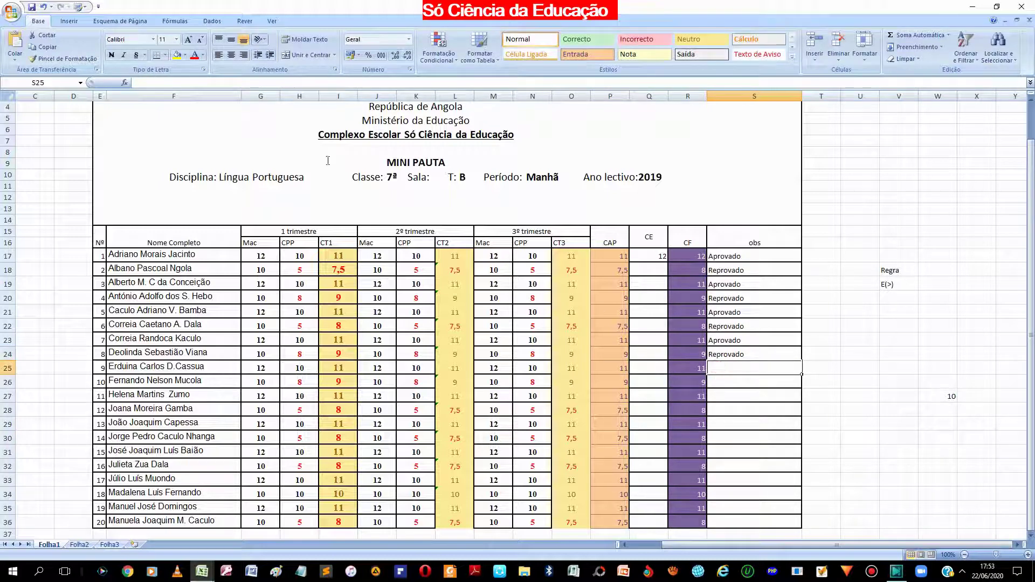
- Paste the SE(E()) formula into S25, changing its R18 reference to R25, so S25 shows Aprovado
click(184, 84)
key(ctrl+v)
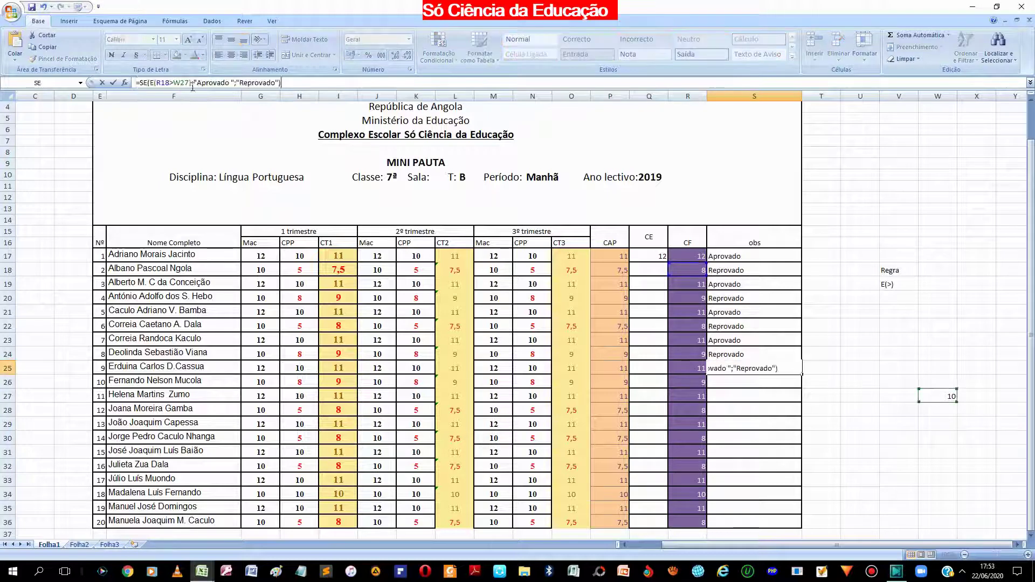
double_click(163, 83)
click(691, 372)
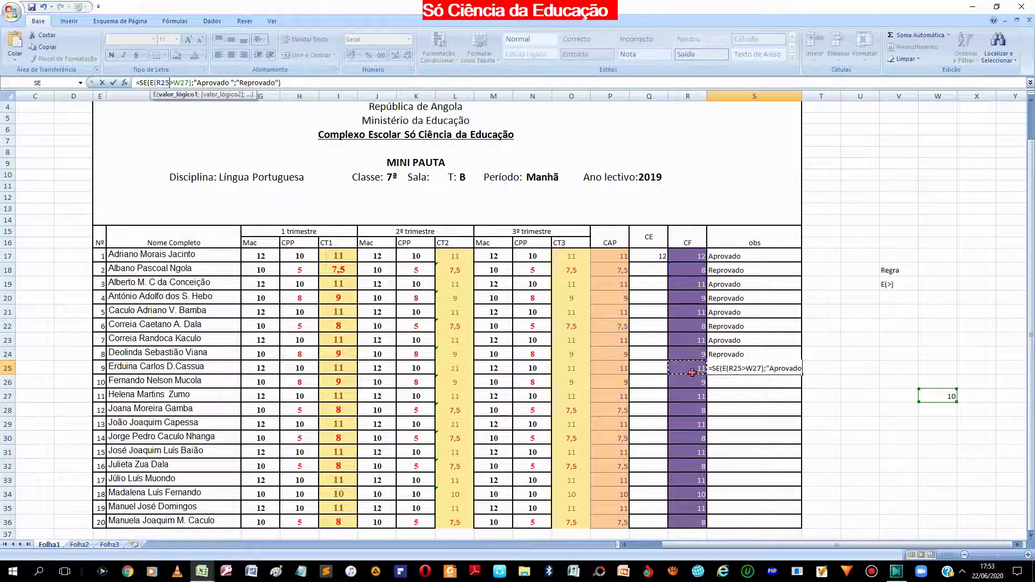
key(Return)
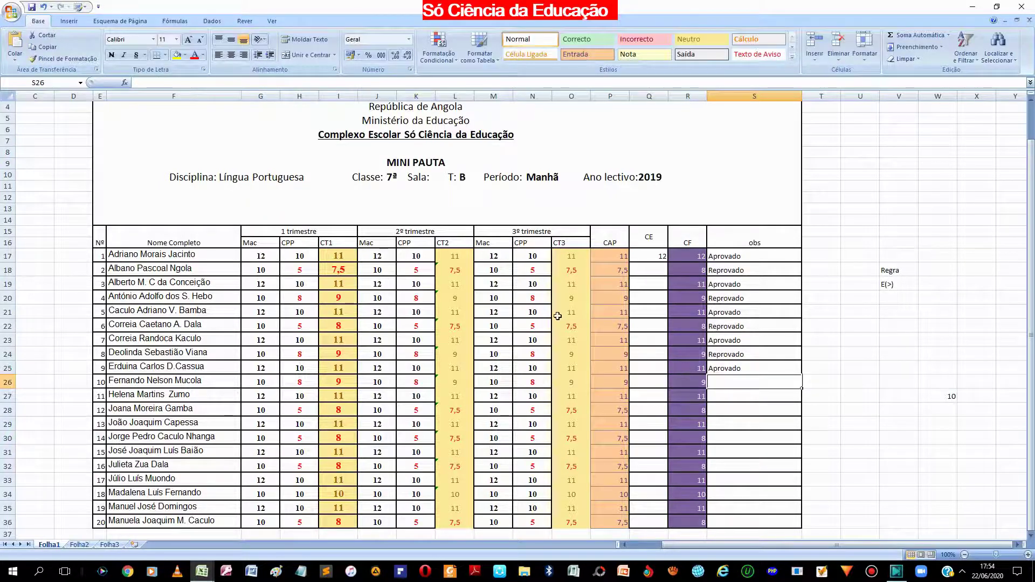